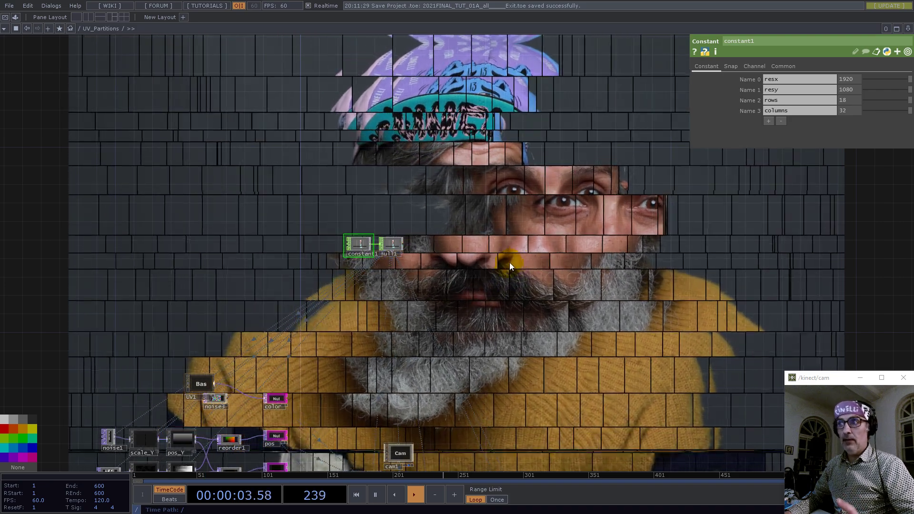
- Examine the finished UV_Partitions network, including the image fit and remap nodes, and return to the project root
drag(495, 324, 393, 316)
drag(571, 322, 502, 201)
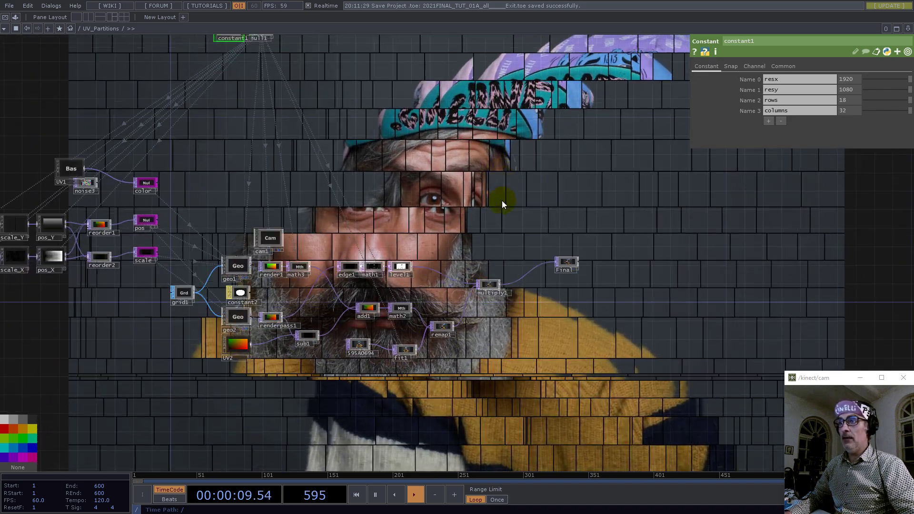
scroll(429, 352, up, 10)
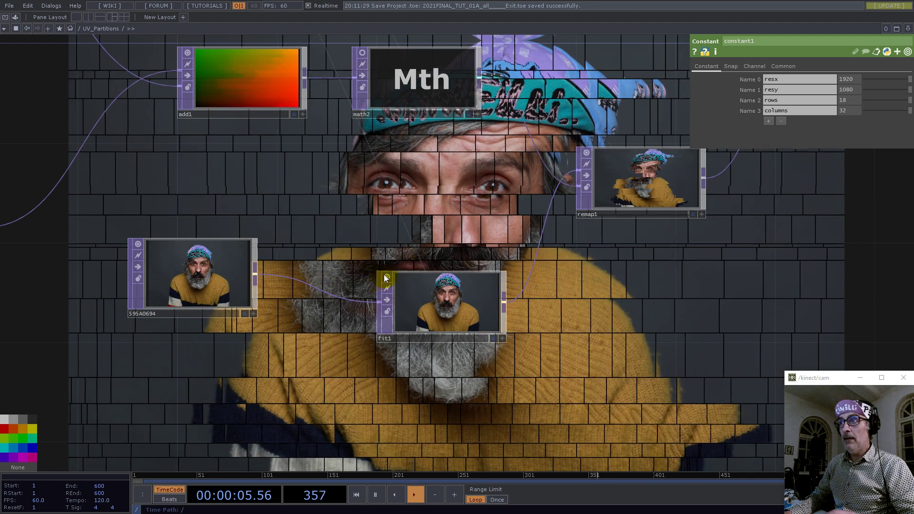
scroll(511, 261, down, 10)
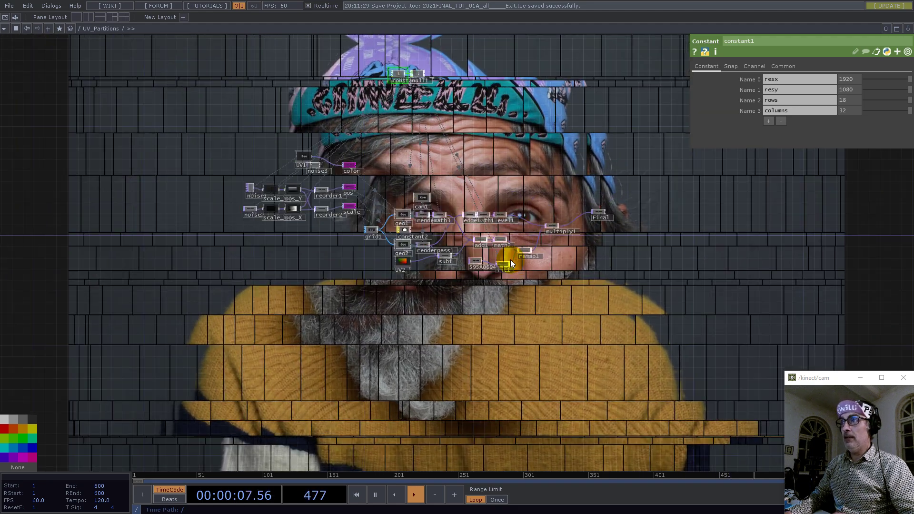
scroll(511, 259, down, 10)
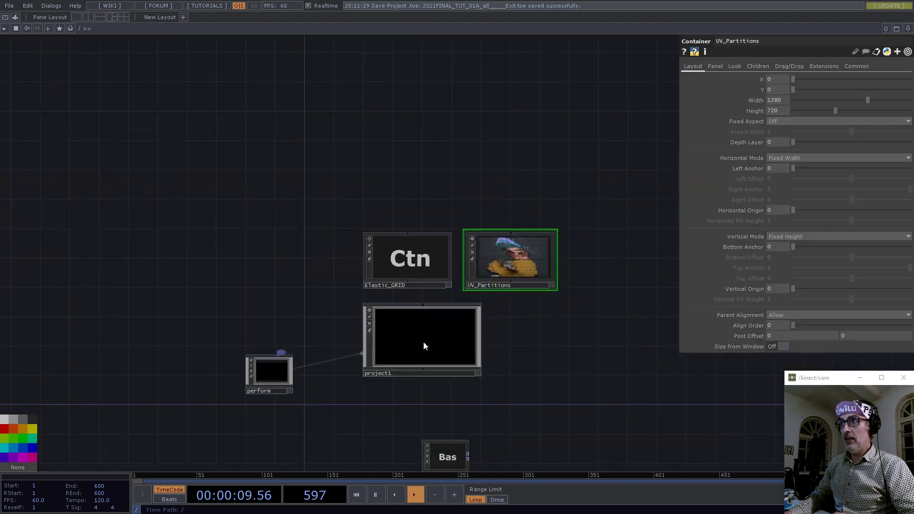
- Enter project1 and move the group from grid1, geo1 and cam1 through null2 down and away from the data nodes
double_click(424, 341)
drag(429, 190, 479, 188)
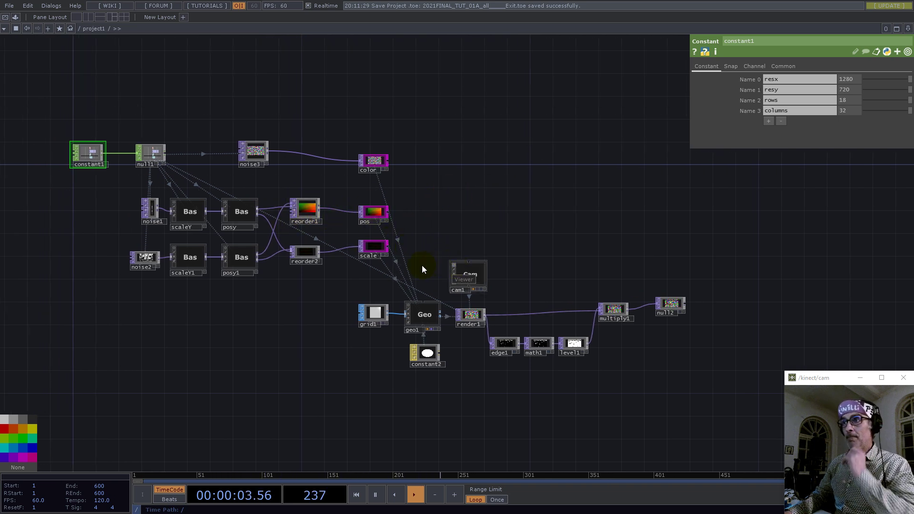
right_drag(361, 273, 742, 431)
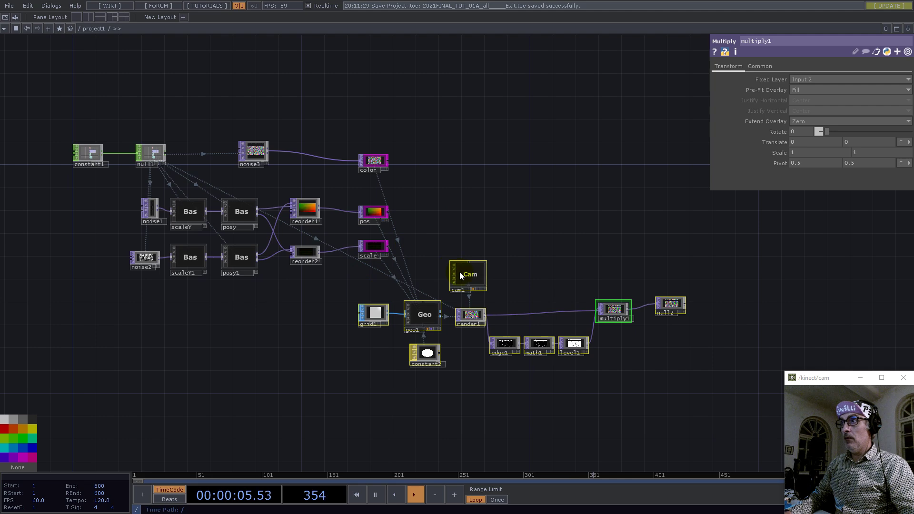
drag(460, 274, 511, 313)
drag(588, 265, 526, 201)
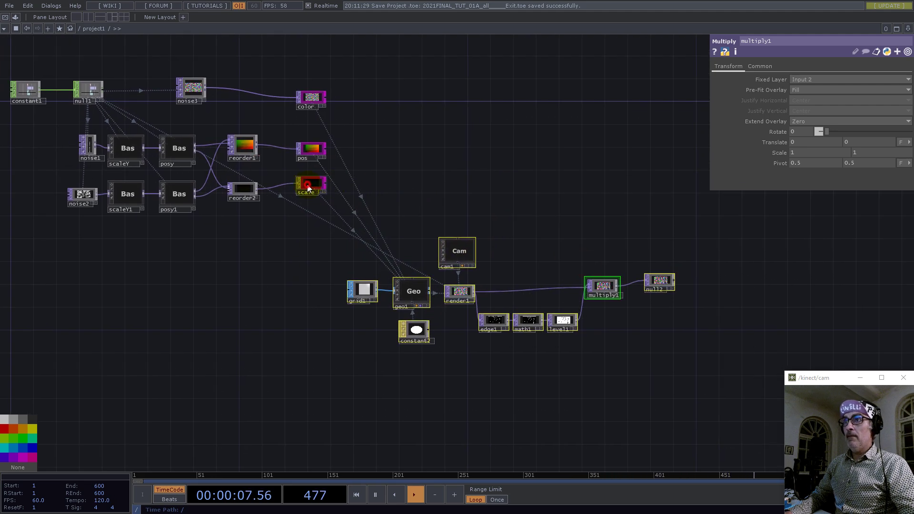
- Examine the coloured partitions in the render1 output up close
scroll(423, 304, up, 3)
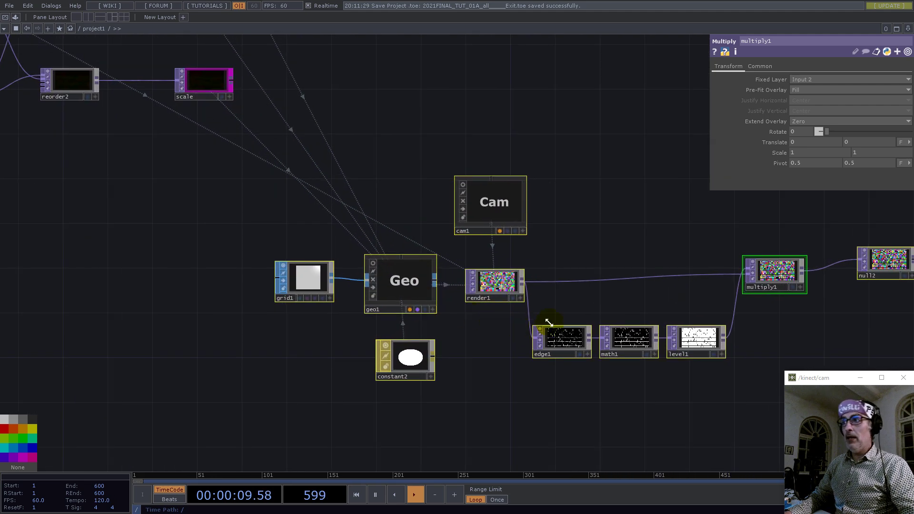
drag(566, 228, 647, 310)
scroll(548, 353, up, 5)
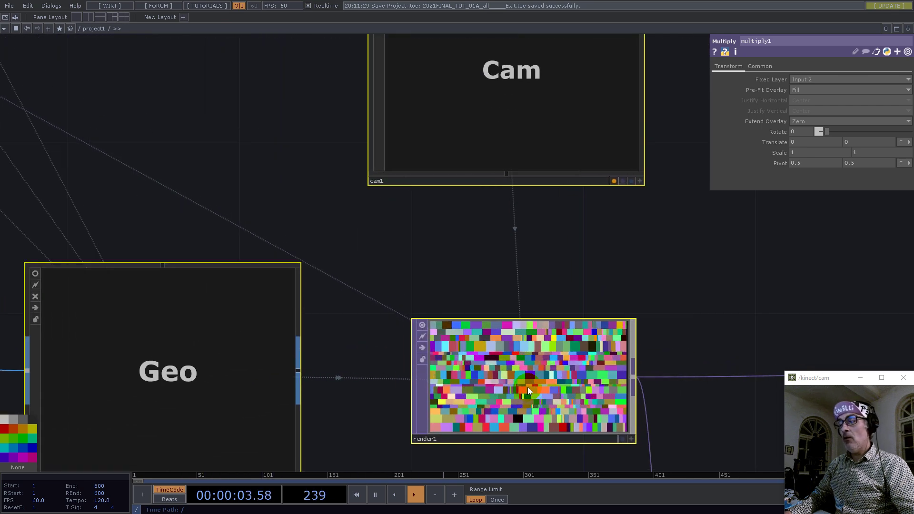
scroll(520, 383, down, 3)
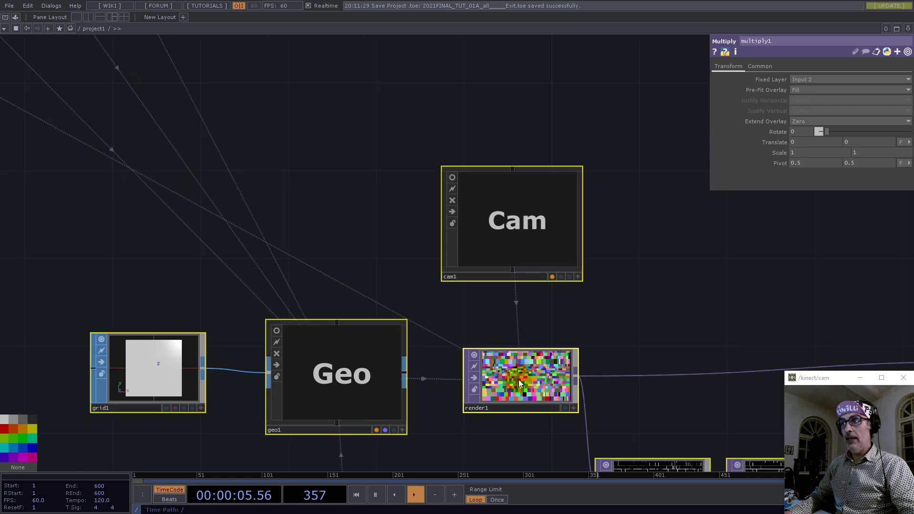
scroll(524, 370, down, 2)
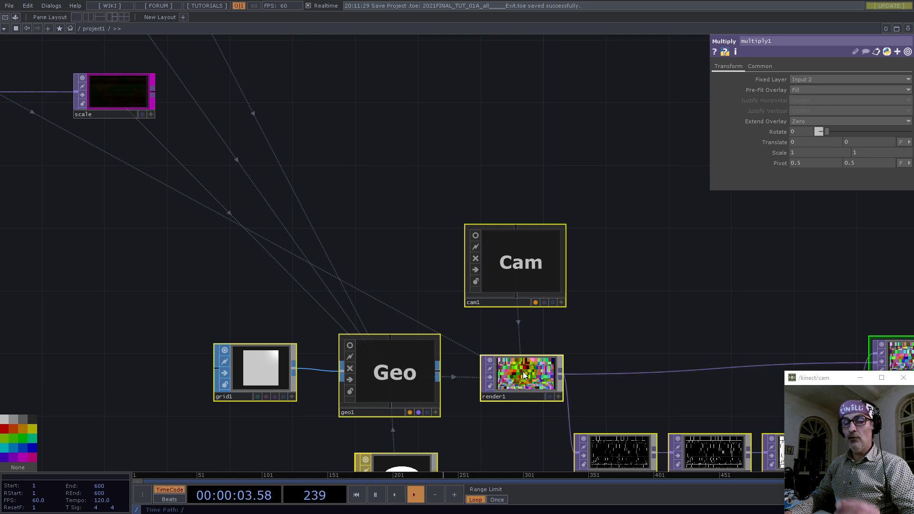
scroll(524, 375, down, 5)
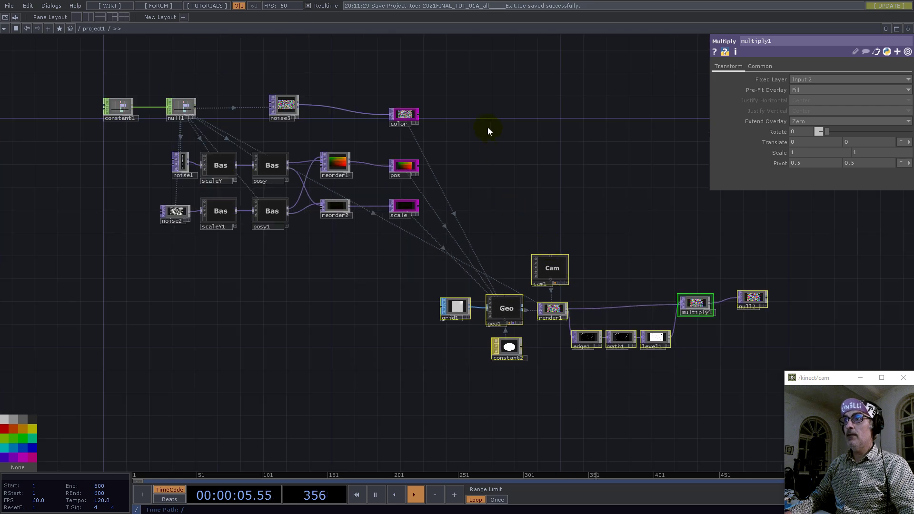
- Add the UV component from My Components to the network above noise3
scroll(490, 128, up, 5)
scroll(318, 207, up, 1)
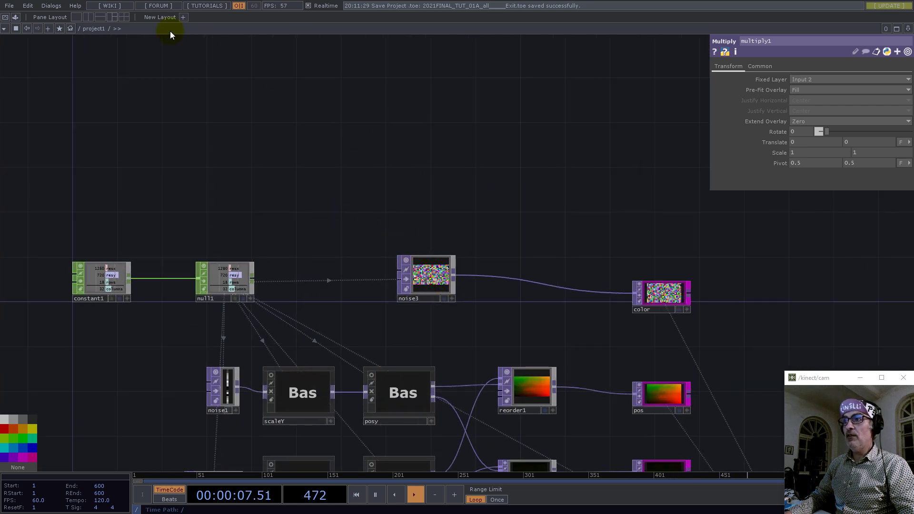
click(15, 17)
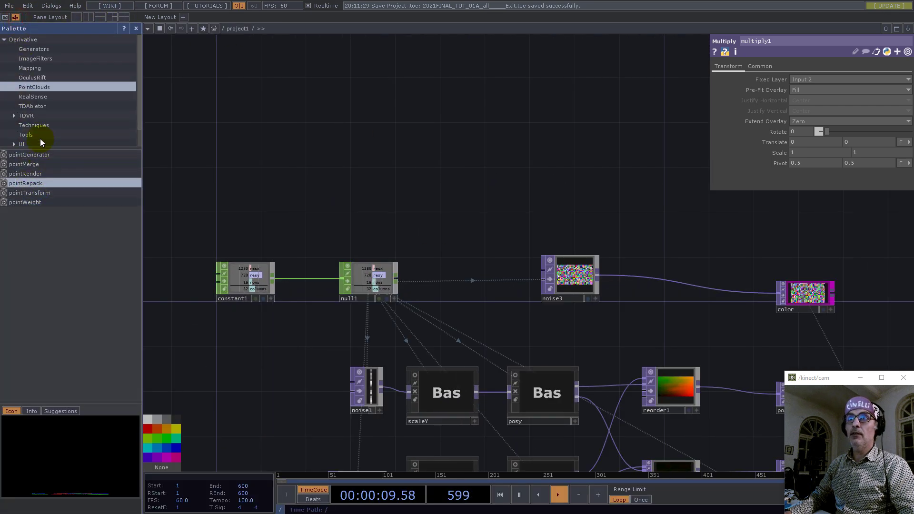
click(30, 143)
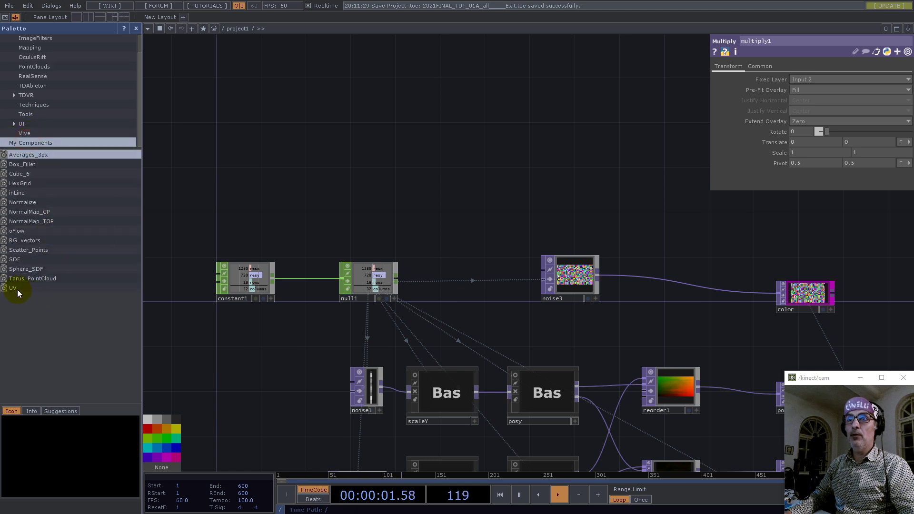
drag(13, 288, 551, 187)
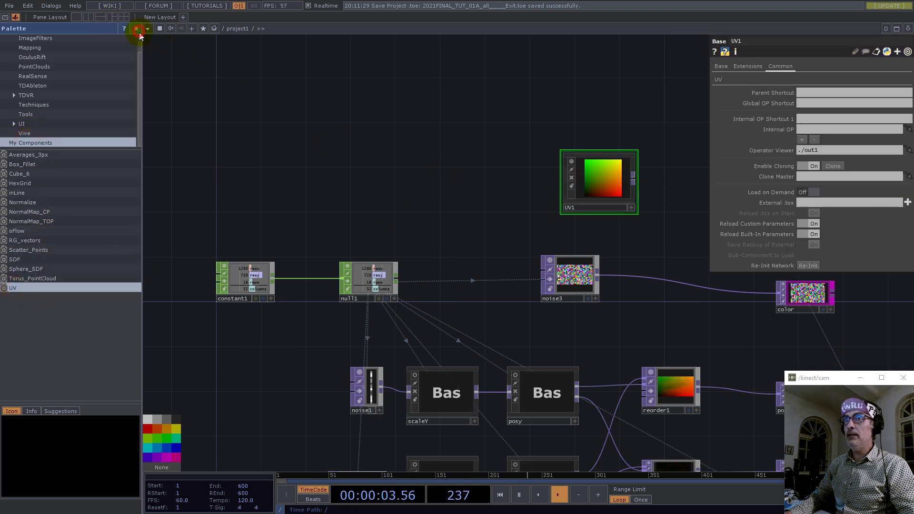
click(136, 29)
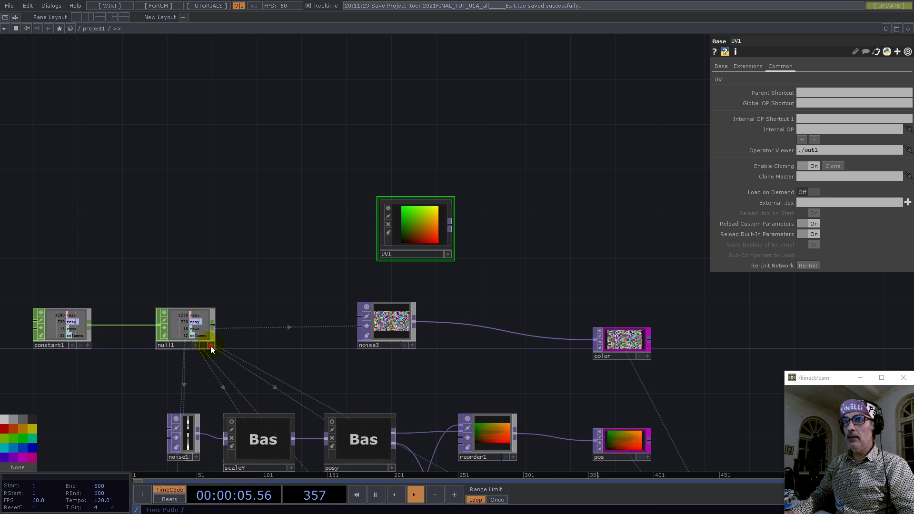
- Reference null1's columns and rows channels in UV1's two resolution values and connect UV1 to the color null in place of noise3
click(211, 346)
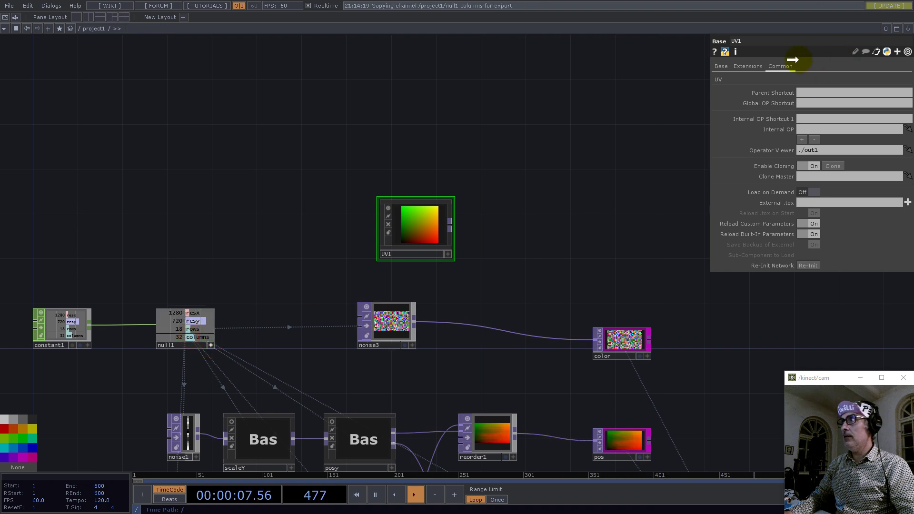
click(714, 80)
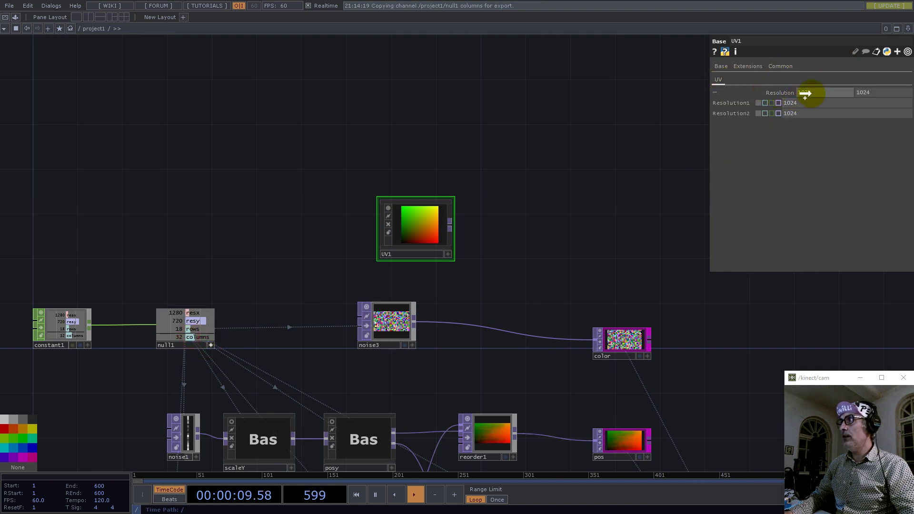
click(813, 90)
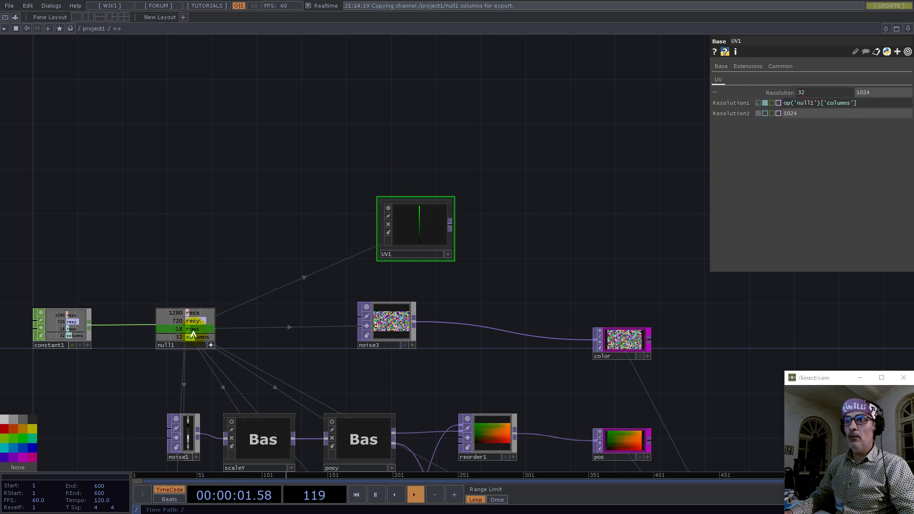
drag(193, 333, 819, 105)
drag(876, 92, 879, 92)
drag(424, 223, 595, 340)
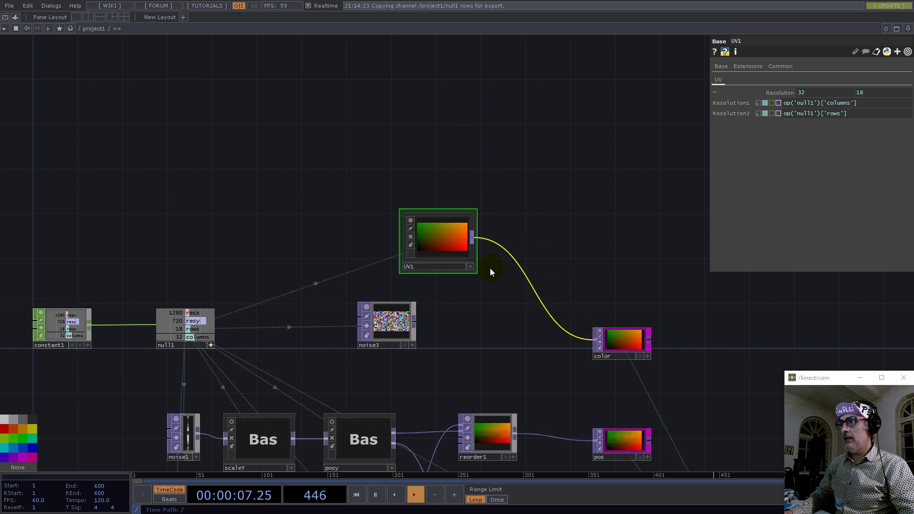
- Bypass math1 and math2 inside the UV1 component and return to the project1 network
double_click(439, 244)
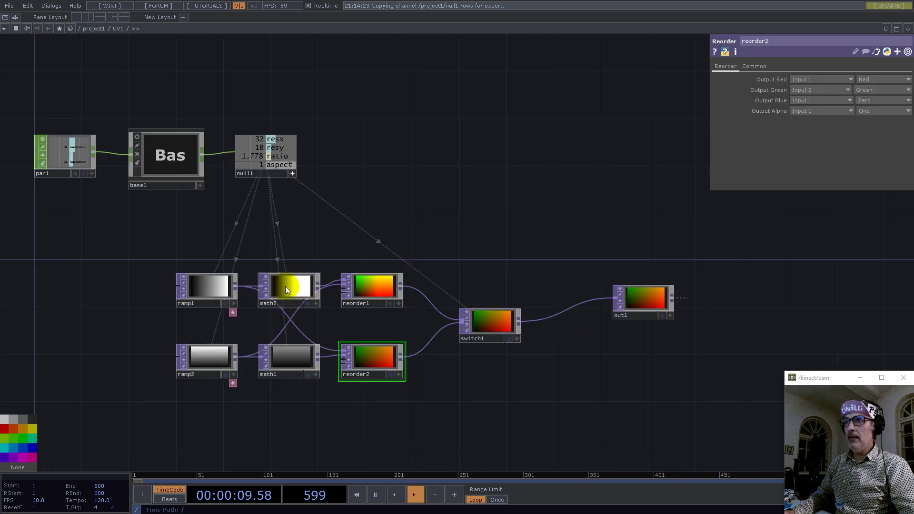
click(293, 301)
scroll(263, 289, up, 5)
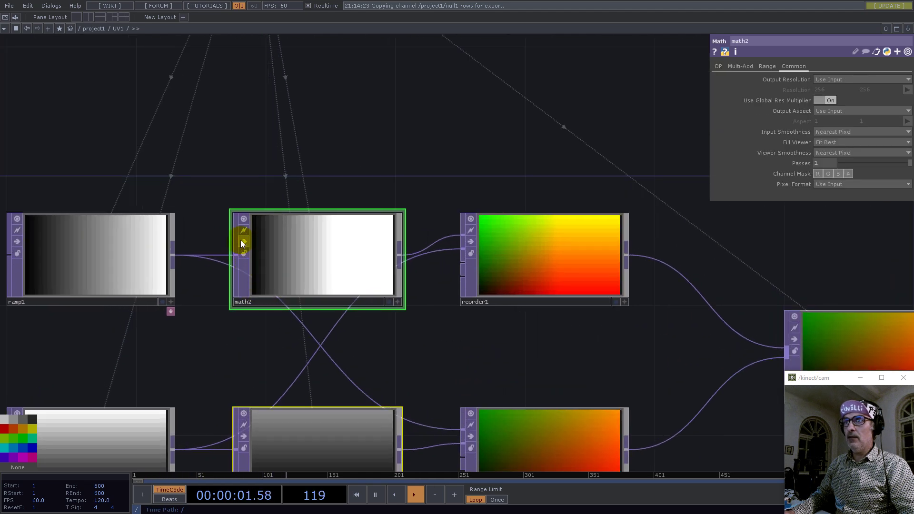
click(241, 239)
scroll(304, 256, down, 3)
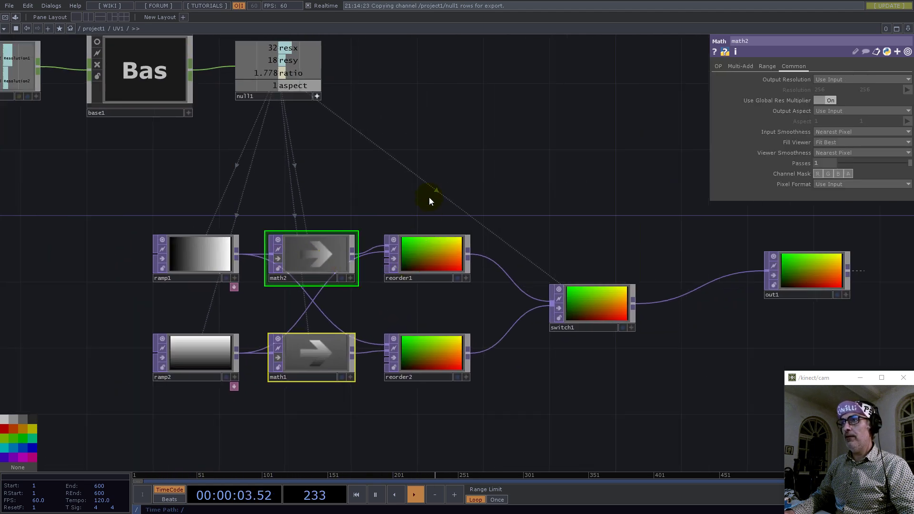
scroll(429, 197, down, 5)
key(u)
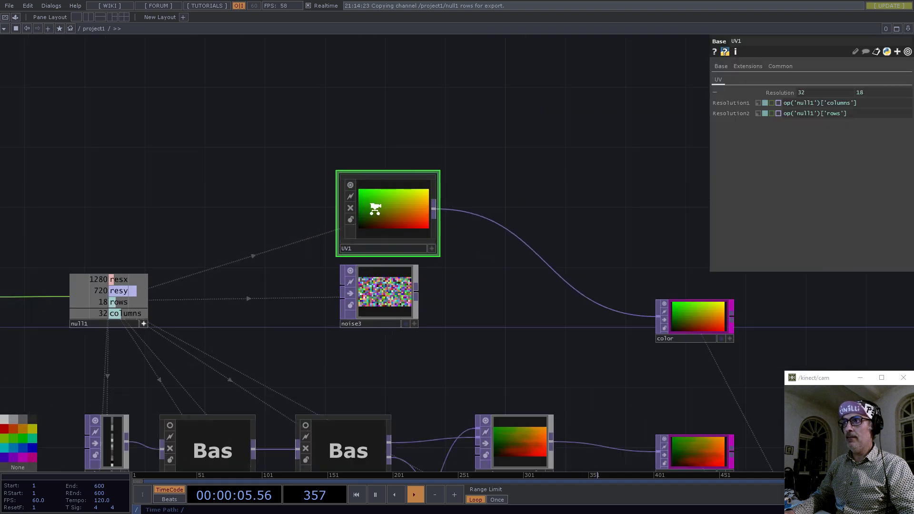
- Examine the UV-coloured partitions with their black edges in the null2 output
drag(621, 302, 351, 90)
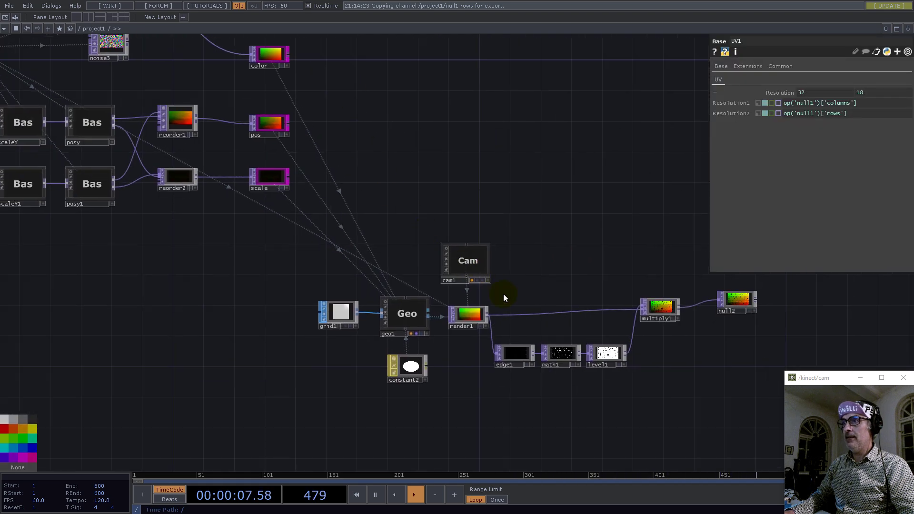
scroll(566, 307, up, 5)
drag(635, 271, 99, 190)
scroll(520, 241, up, 10)
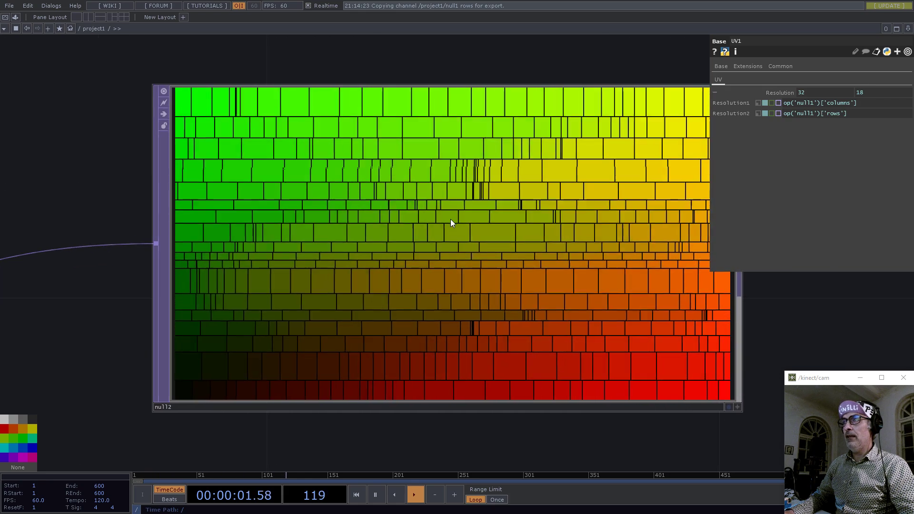
scroll(451, 219, up, 3)
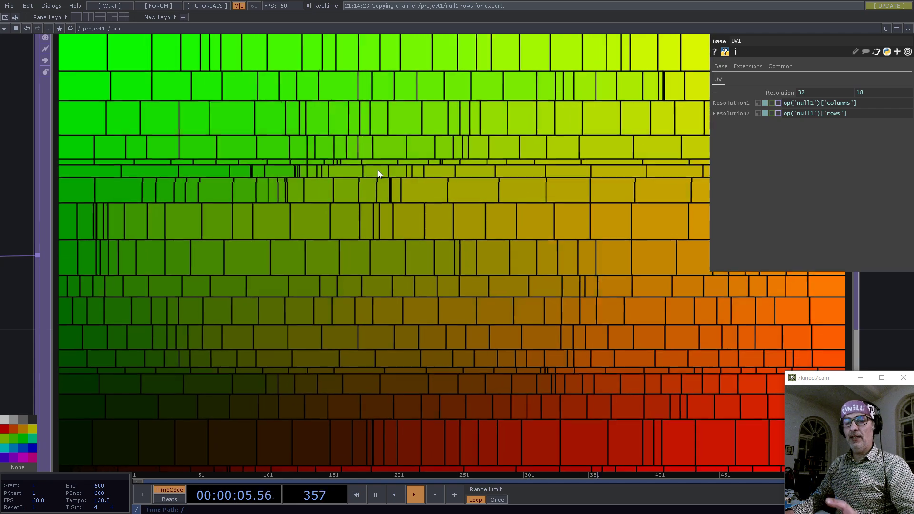
scroll(510, 231, down, 10)
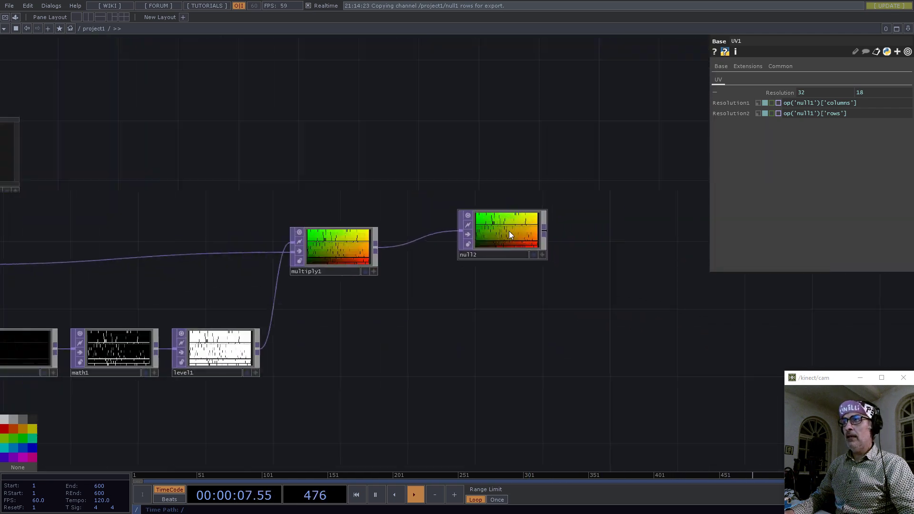
- Select edge1, math1, level1, multiply1 and null2 and move them away from render1 to make room
drag(257, 161, 440, 156)
drag(358, 194, 274, 176)
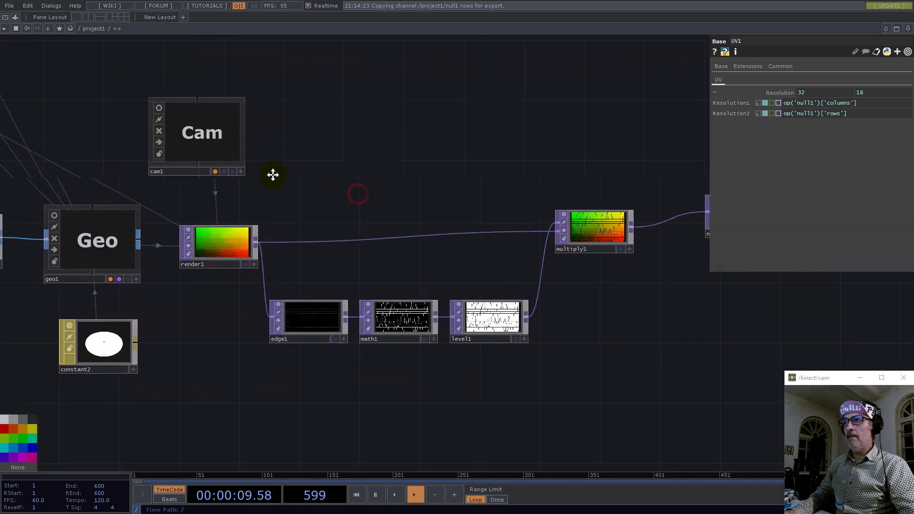
scroll(274, 176, down, 6)
right_drag(257, 164, 558, 314)
drag(253, 244, 330, 244)
drag(269, 151, 440, 157)
- Add a Render Pass TOP below render1 and assign render1 as its Render/RenderPass TOP
scroll(367, 198, up, 4)
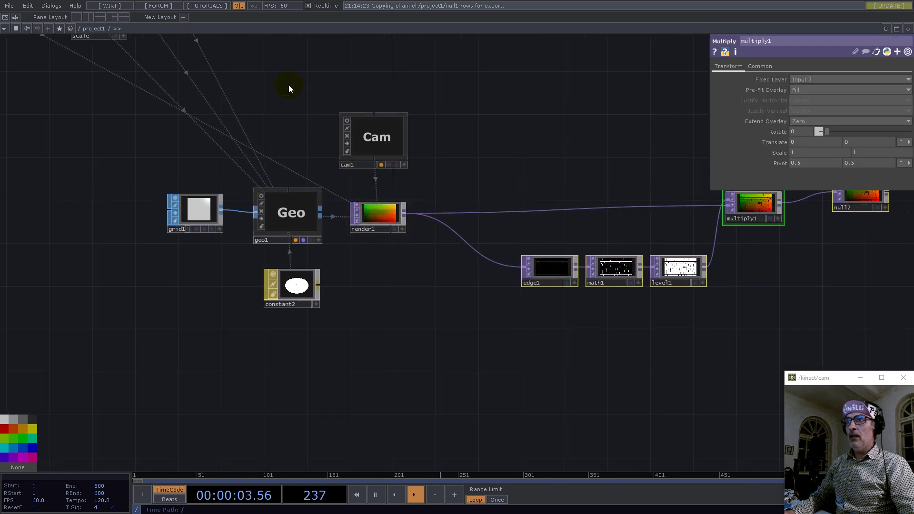
drag(289, 84, 343, 156)
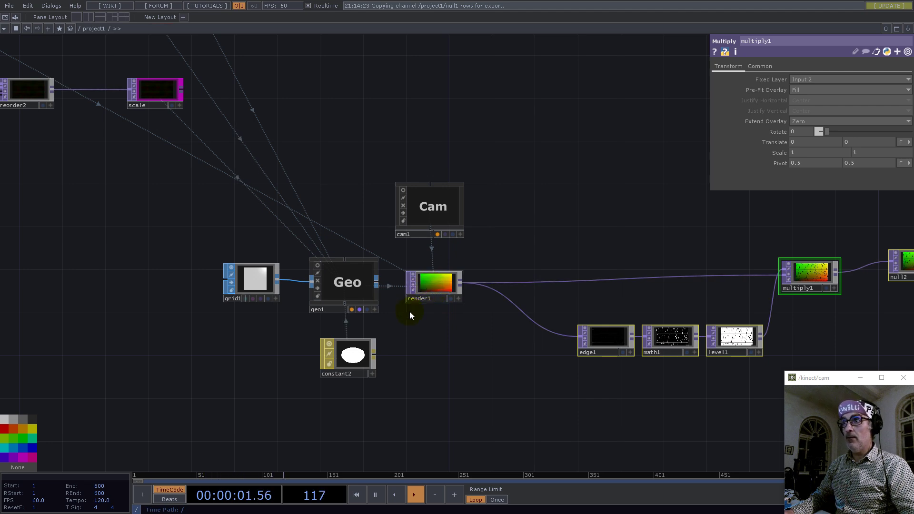
double_click(441, 351)
text(re)
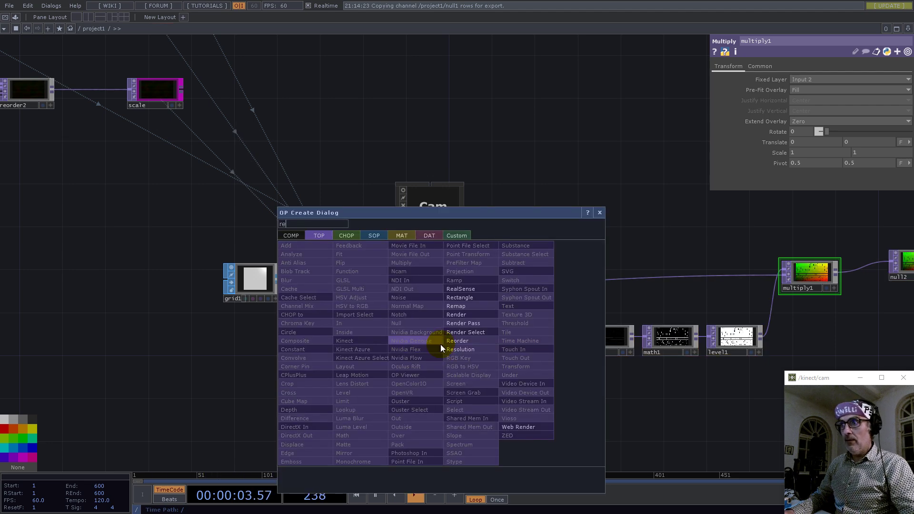
click(464, 324)
click(436, 350)
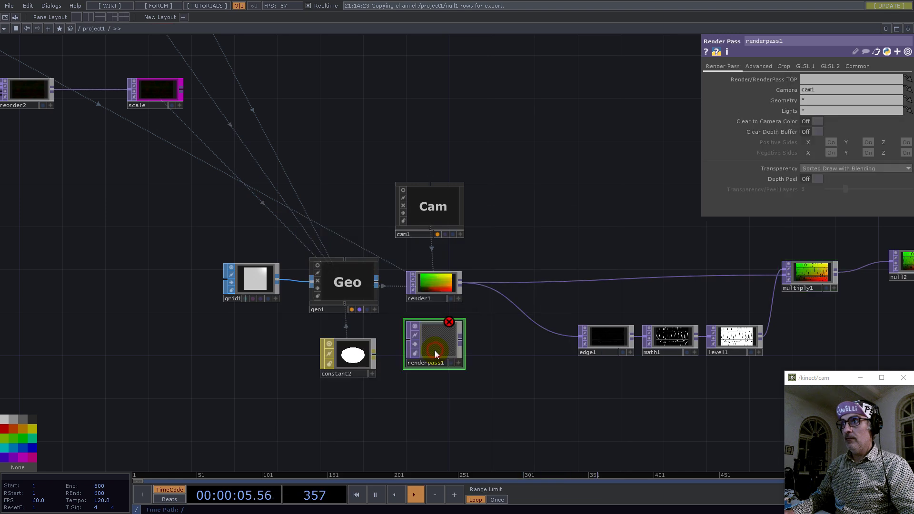
drag(434, 286, 818, 81)
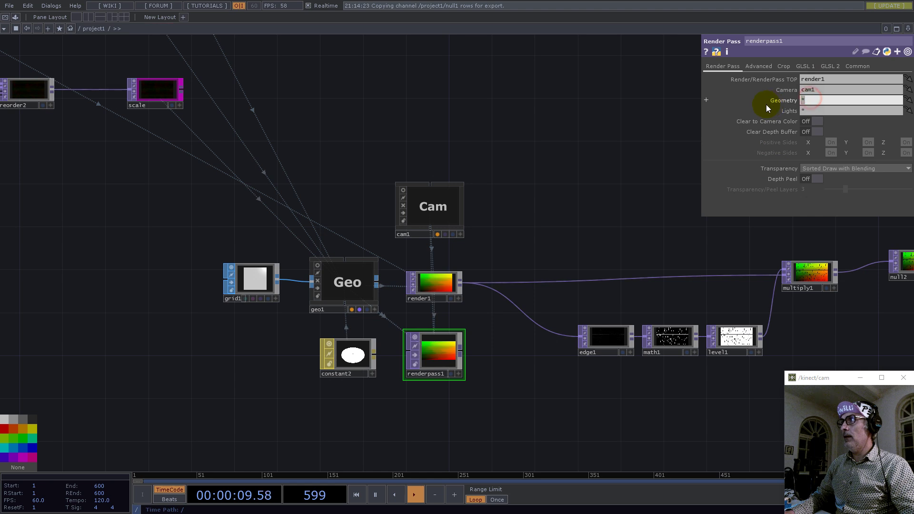
- Duplicate geo1, place the copy below constant2, and reposition grid1 between the two geometries
text(0)
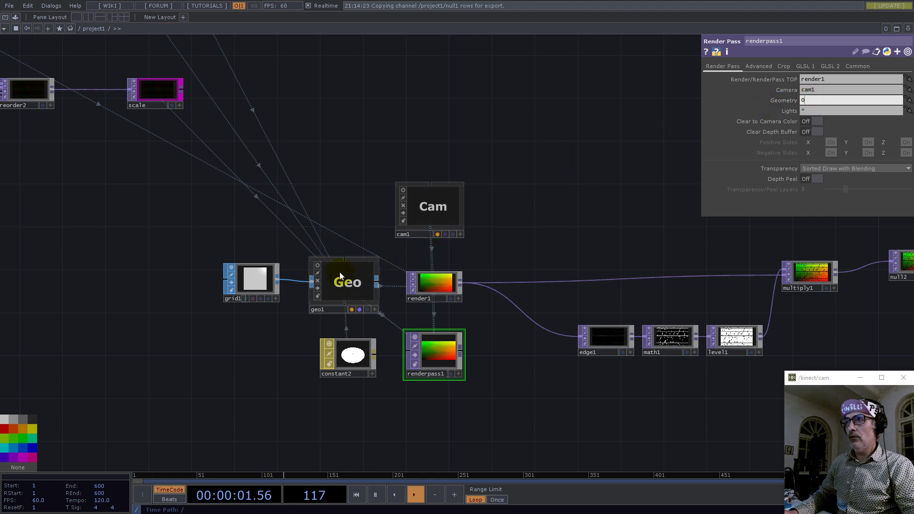
click(336, 283)
key(ctrl+v)
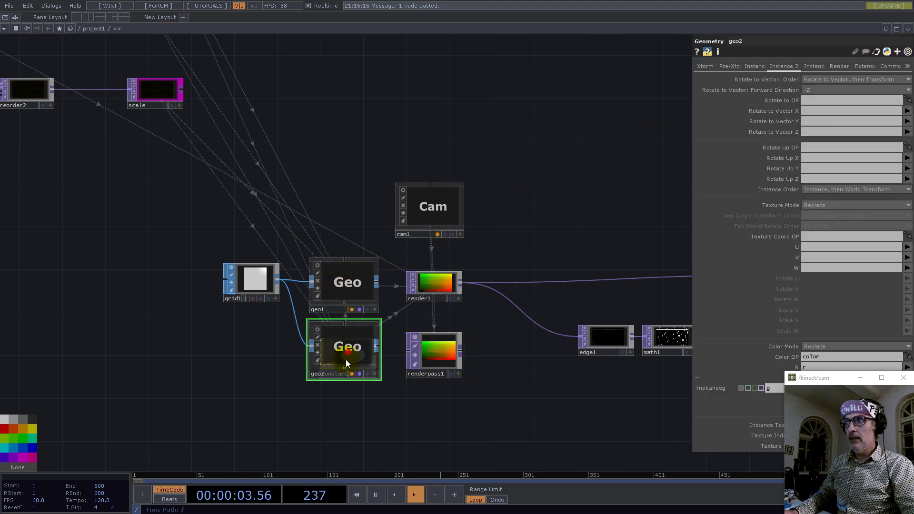
drag(346, 363, 335, 427)
drag(261, 303, 229, 368)
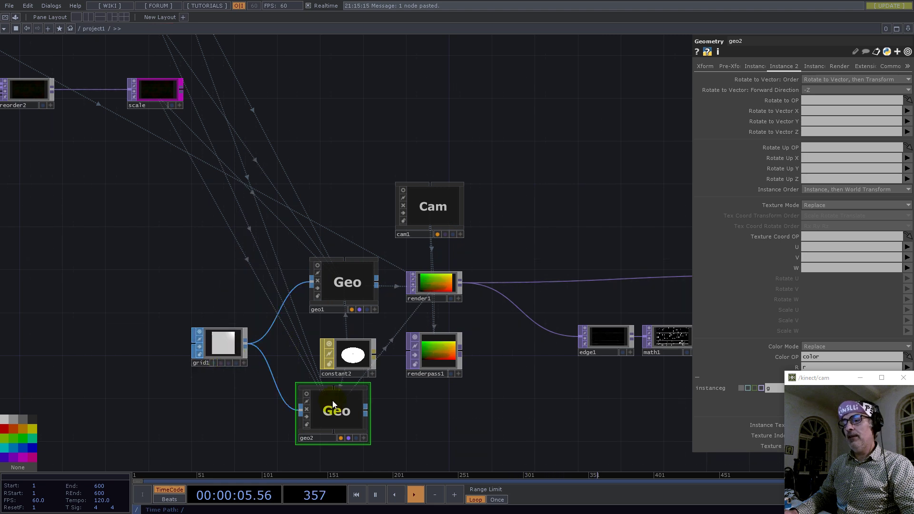
drag(332, 401, 343, 412)
- Set the Geometry of renderpass1 to geo2 and the Geometry of render1 to geo1
click(426, 361)
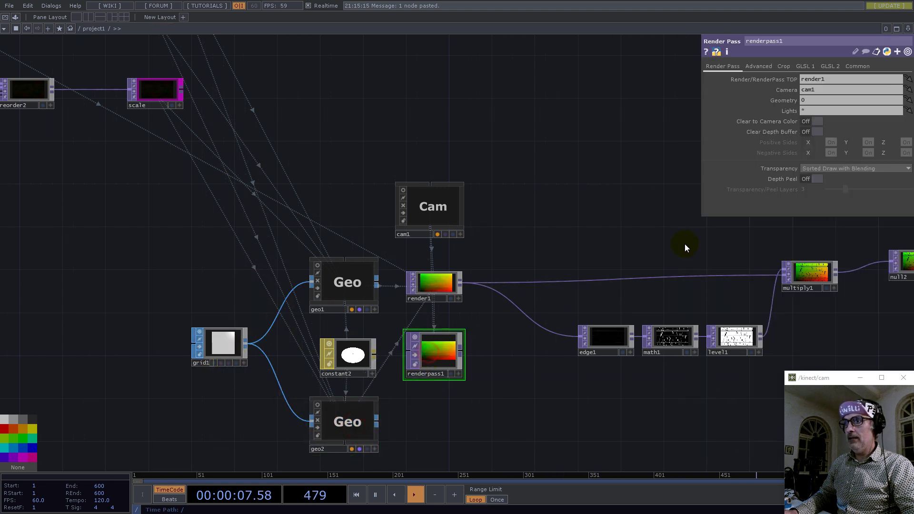
click(813, 102)
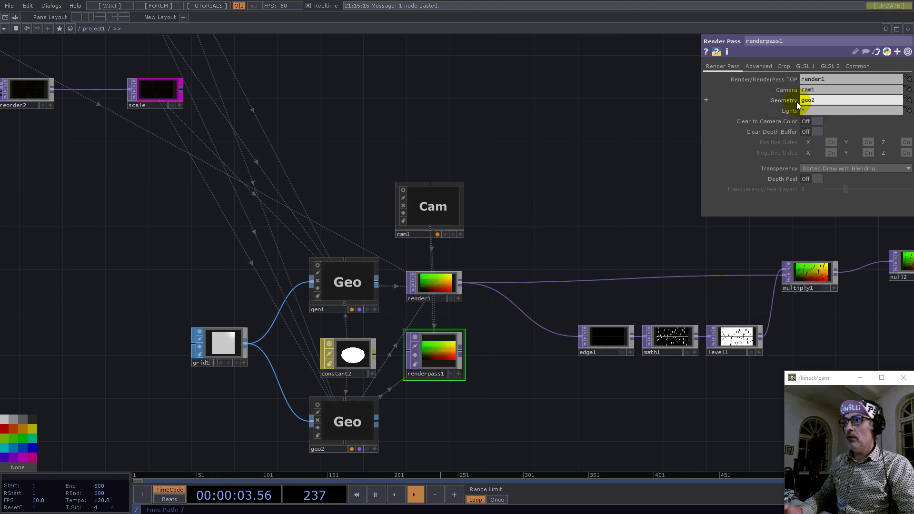
click(444, 285)
click(814, 101)
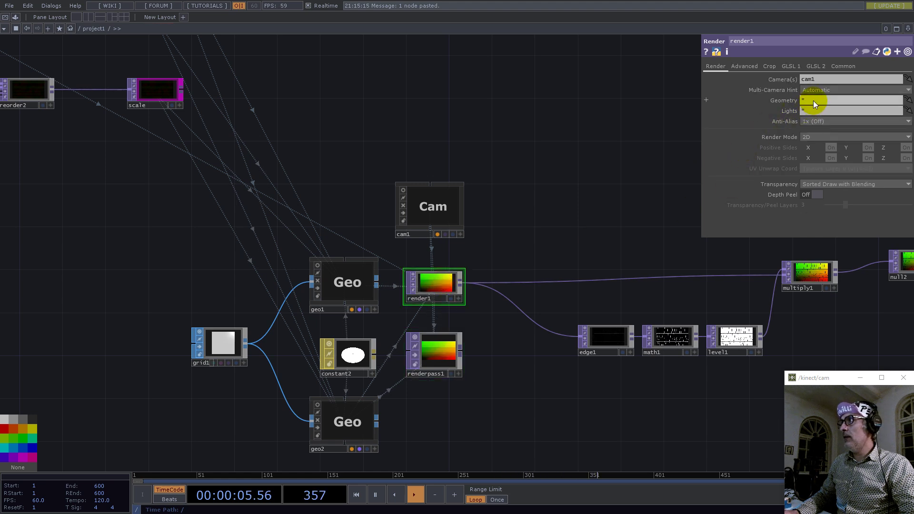
text(geo2)
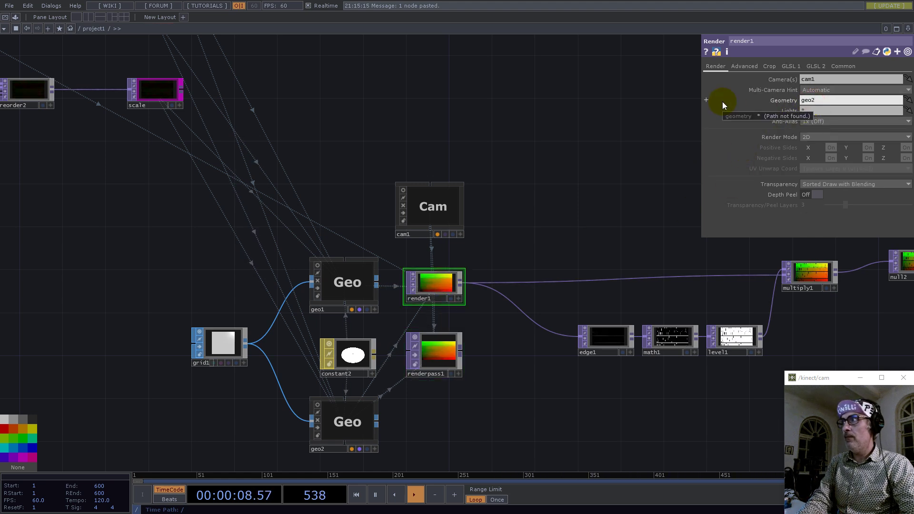
key(BackSpace)
text(1)
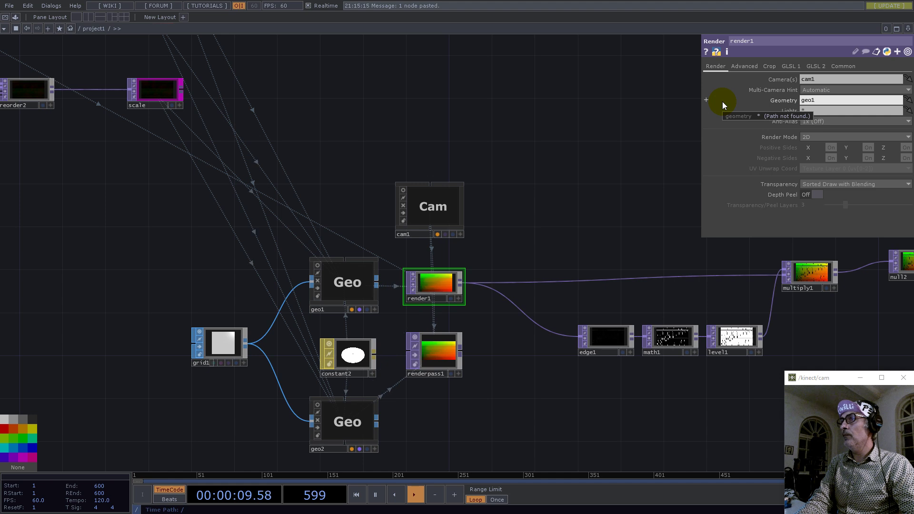
key(Return)
- Align renderpass1 beside geo2 and assign the pos TOP as geo2's Instance Color OP
drag(454, 362, 505, 276)
drag(460, 348, 476, 348)
click(387, 341)
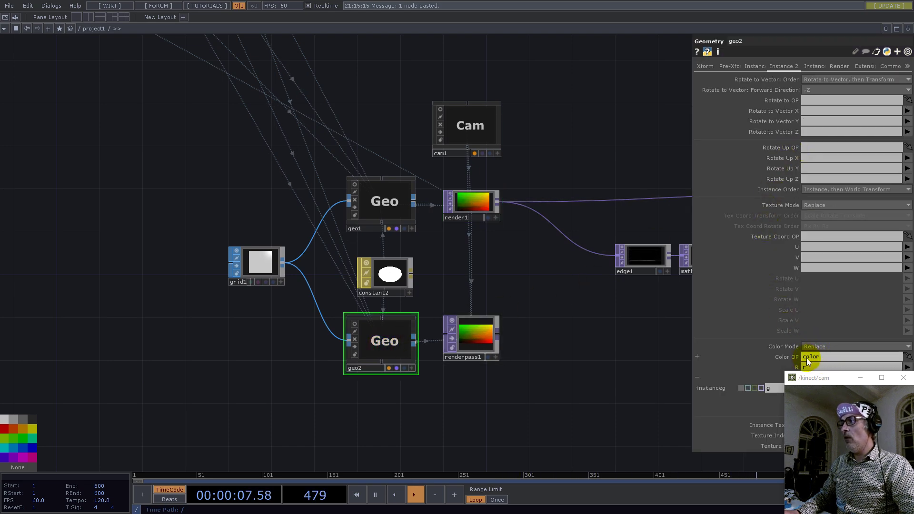
drag(588, 127, 459, 300)
scroll(459, 300, down, 3)
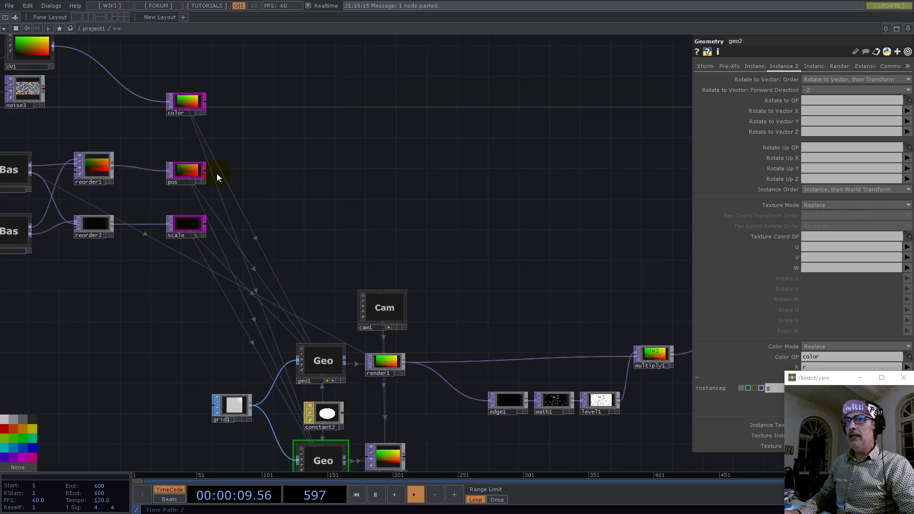
drag(179, 173, 809, 357)
drag(512, 265, 490, 94)
- Examine renderpass1's output in its active viewer, first as an image, as points in 3D, and again as an image
scroll(396, 336, up, 5)
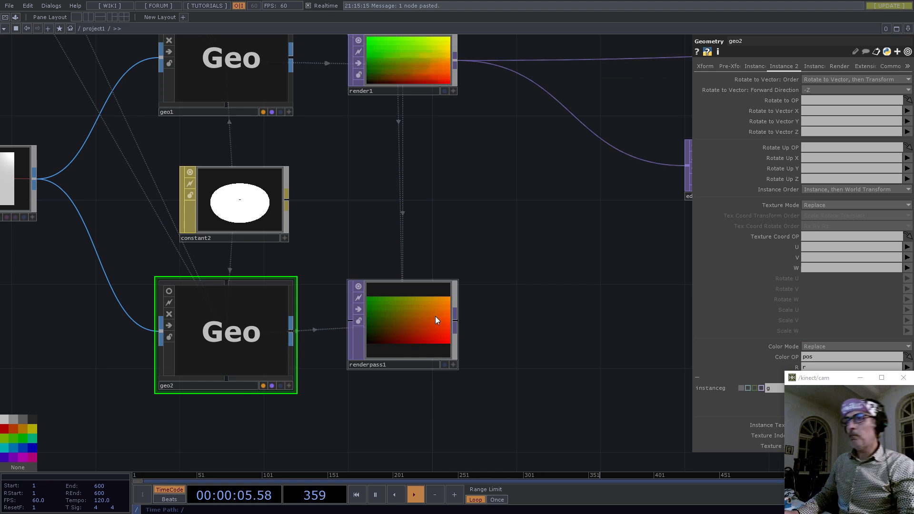
scroll(436, 317, up, 2)
scroll(434, 322, up, 2)
click(478, 411)
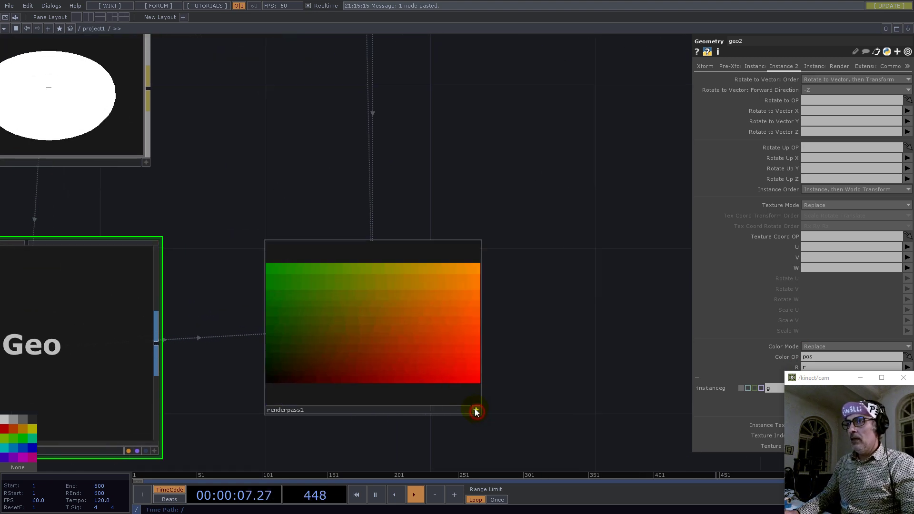
right_click(388, 341)
click(423, 410)
scroll(599, 316, up, 4)
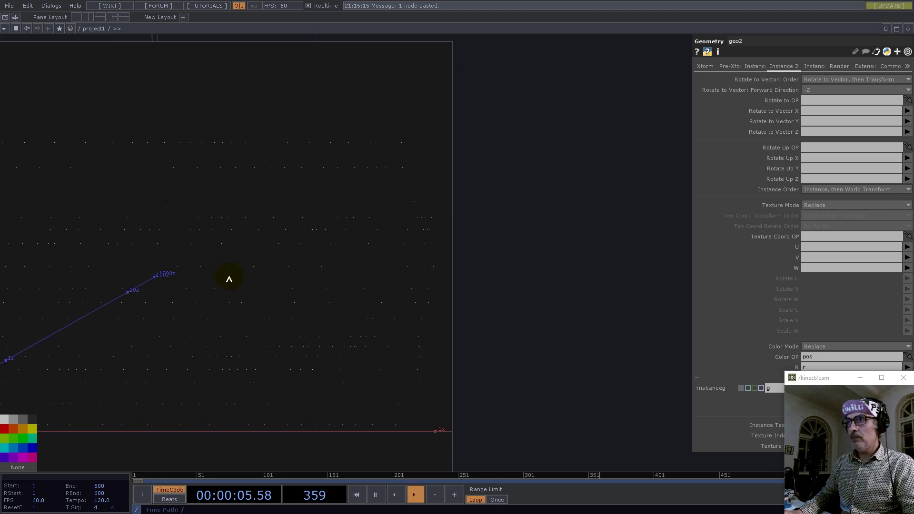
scroll(457, 270, down, 5)
scroll(519, 265, down, 4)
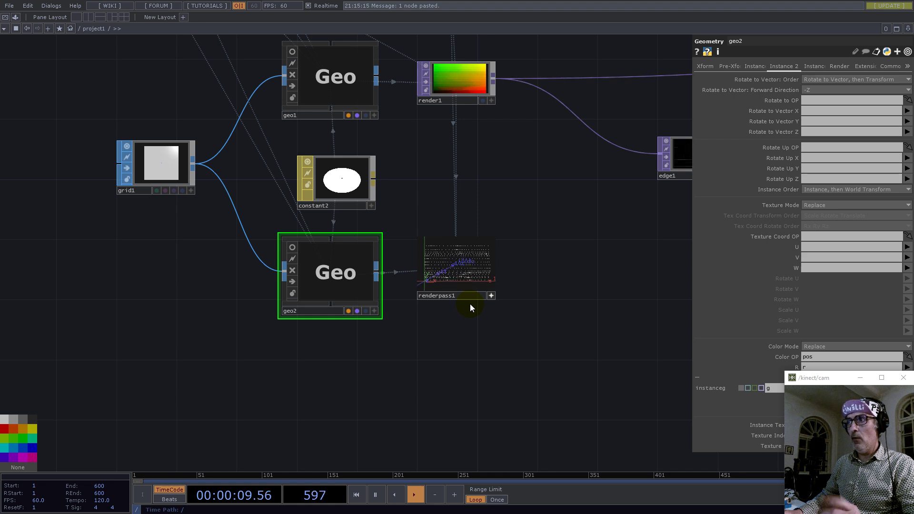
right_click(471, 280)
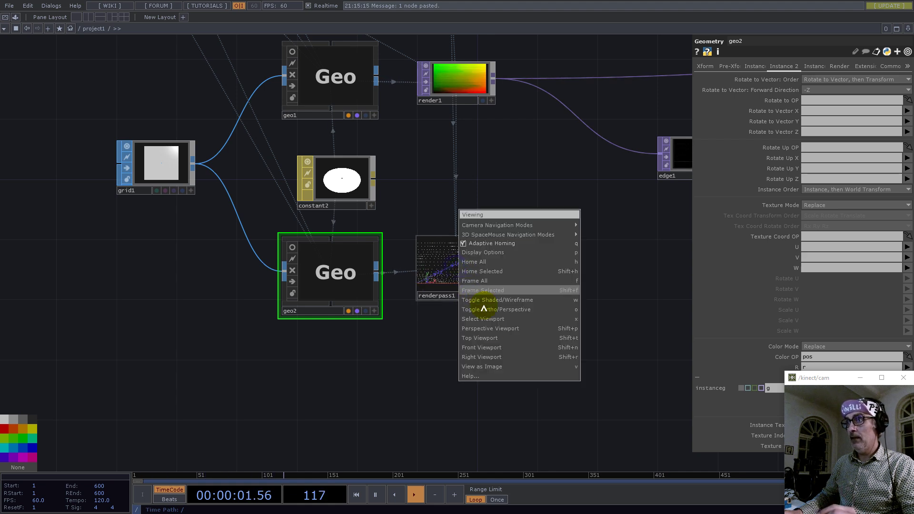
click(492, 364)
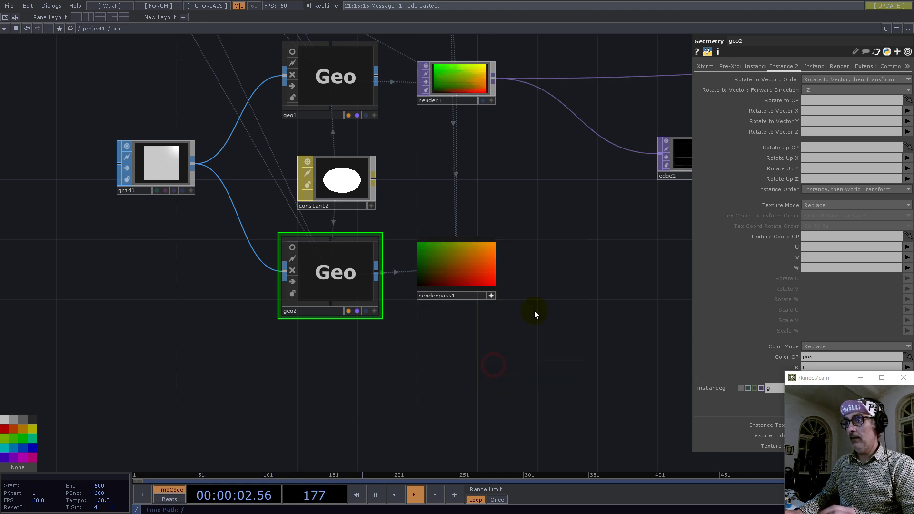
click(493, 298)
drag(499, 354, 457, 399)
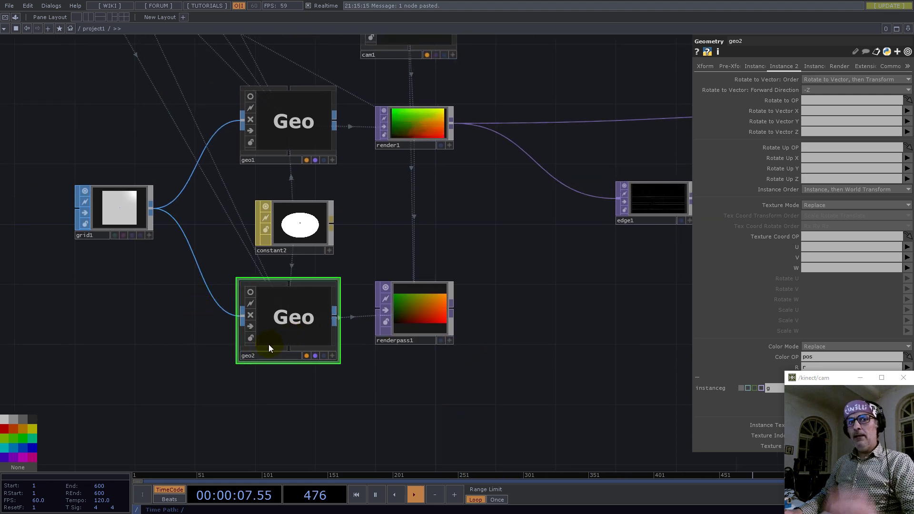
drag(351, 398, 357, 394)
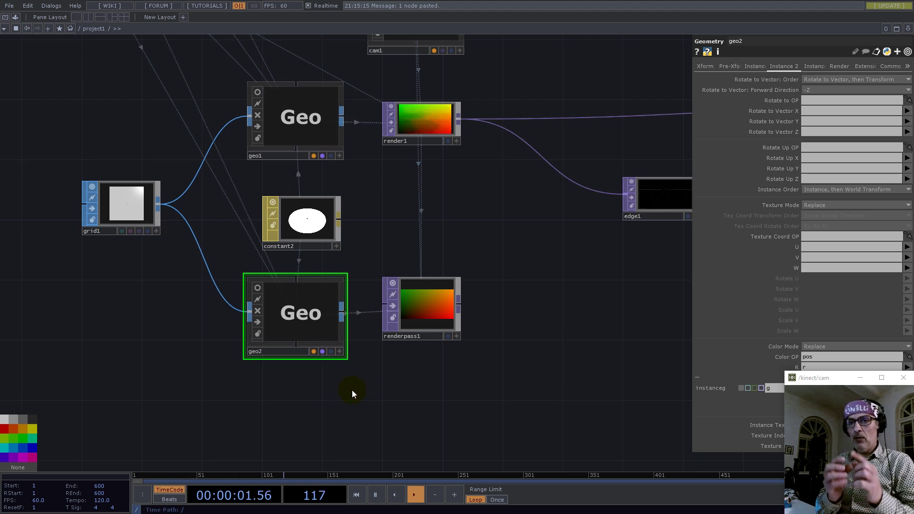
- Shift grid1 away from the geometries, then copy the UV1 component and place the duplicate below grid1
click(129, 208)
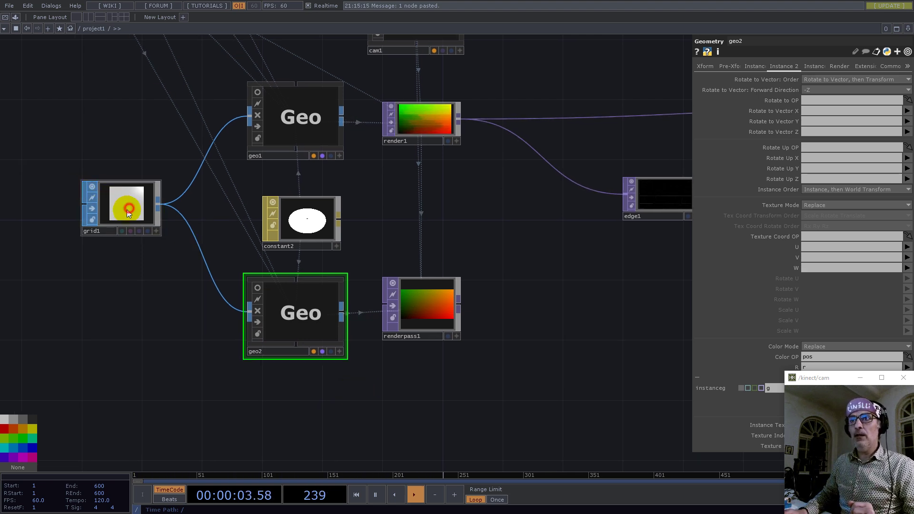
drag(129, 210, 109, 218)
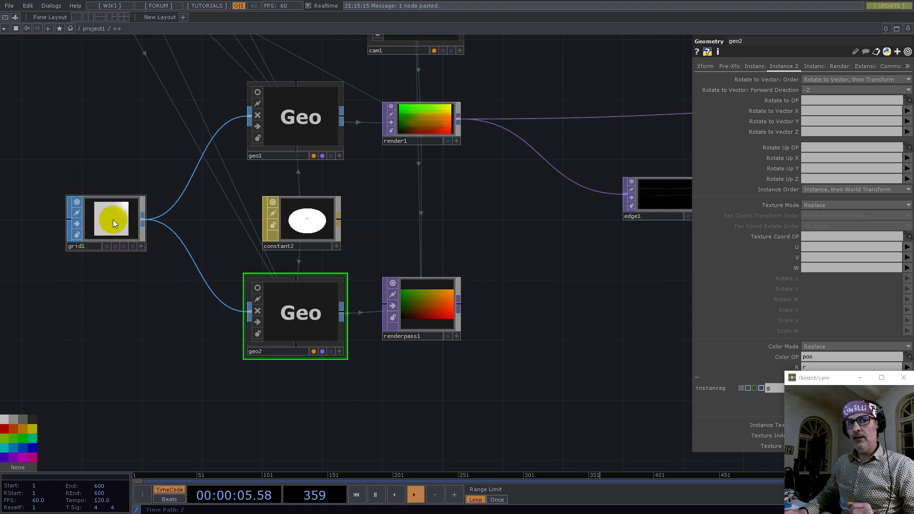
drag(145, 394, 267, 363)
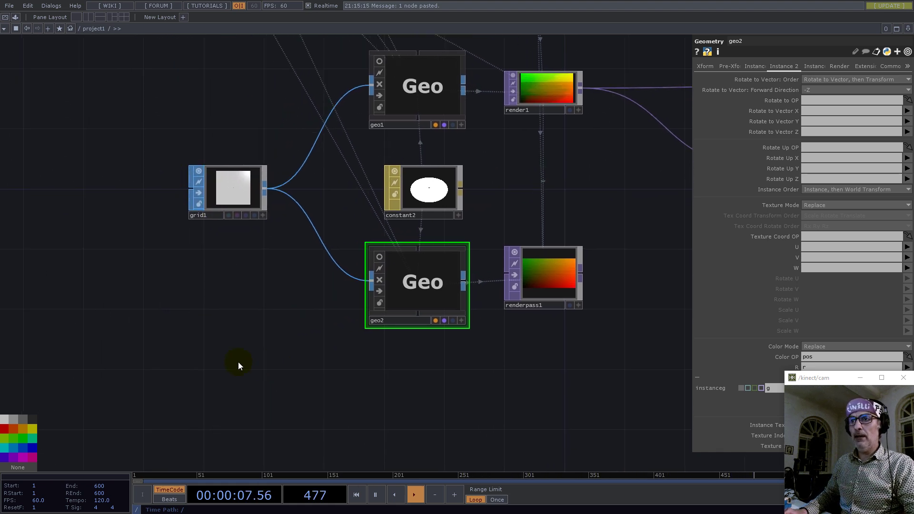
scroll(298, 352, down, 3)
drag(182, 229, 236, 335)
scroll(241, 319, down, 4)
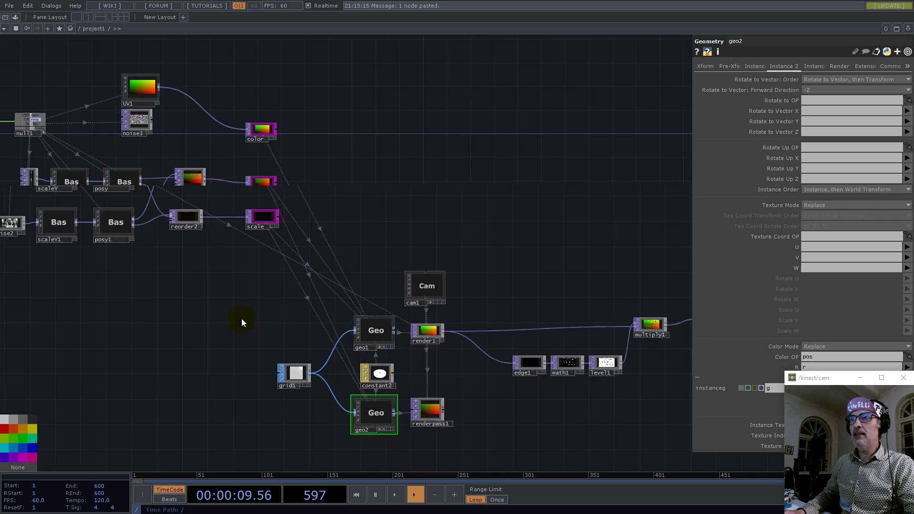
click(151, 109)
key(ctrl+c)
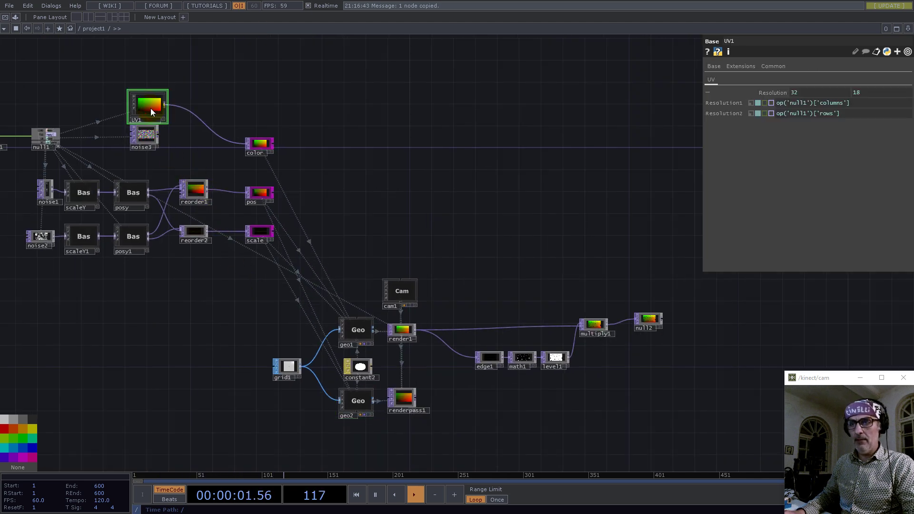
key(ctrl+v)
drag(152, 143, 199, 434)
click(243, 429)
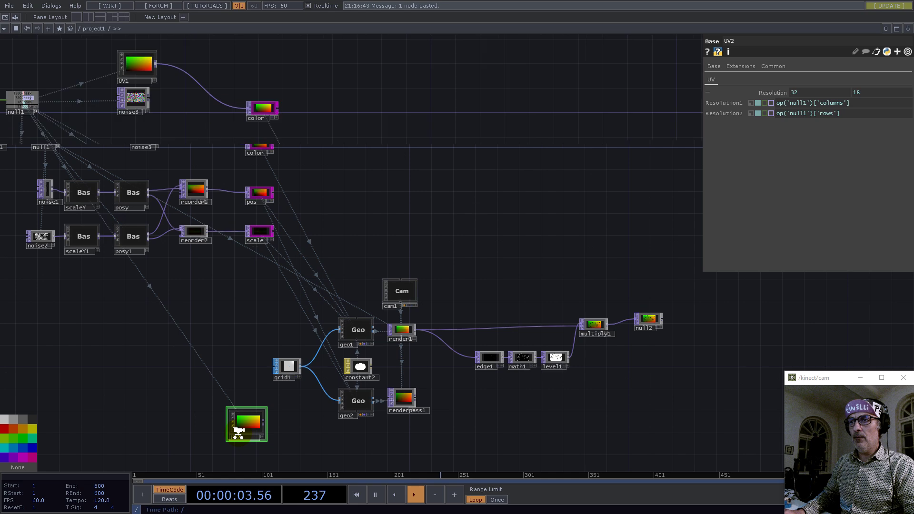
- Replace UV2's two Resolution expressions with a constant 64 by 64
scroll(245, 430, up, 5)
drag(809, 92, 758, 92)
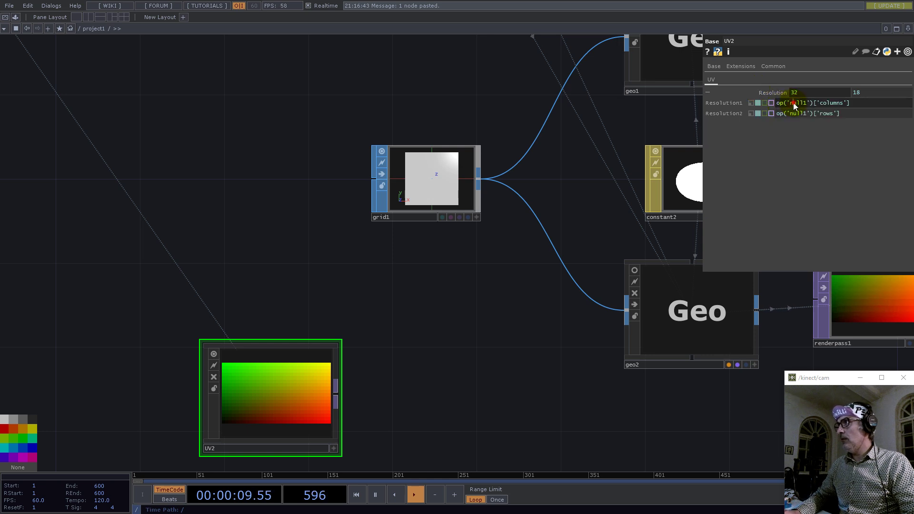
click(793, 103)
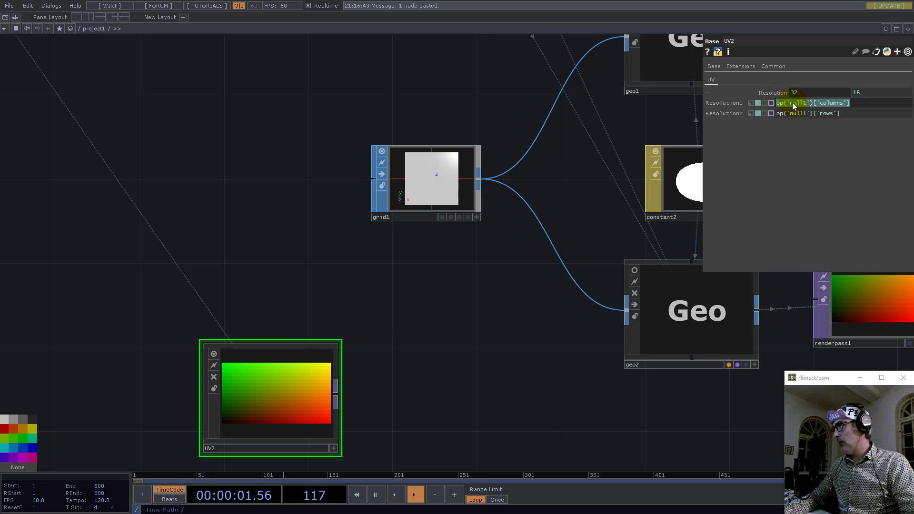
text(64)
key(Return)
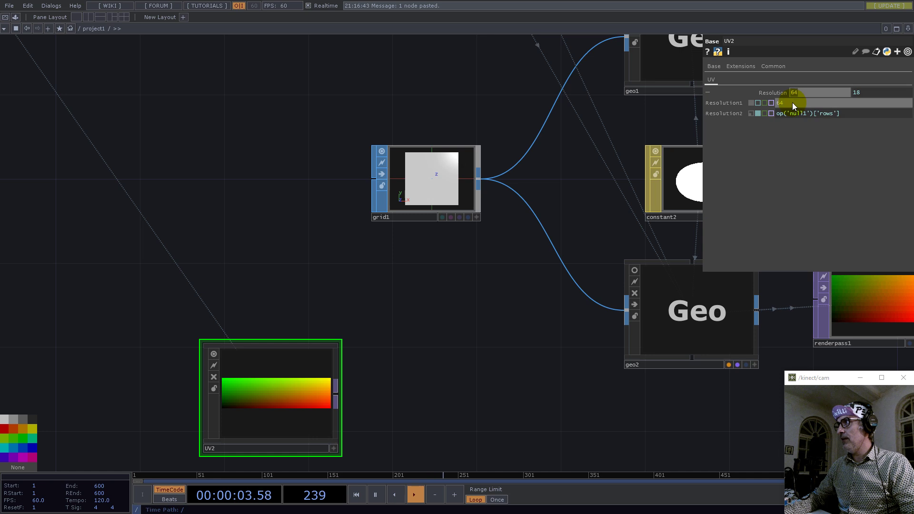
click(838, 113)
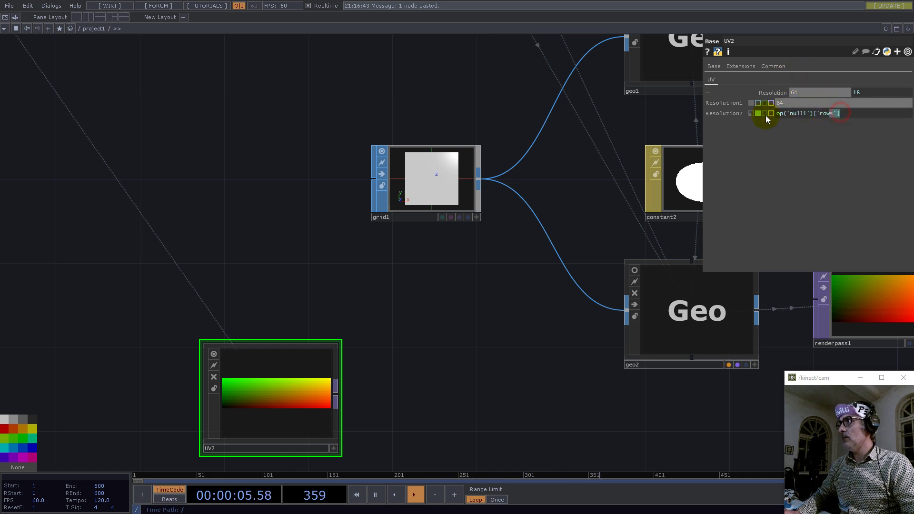
text(64)
key(Return)
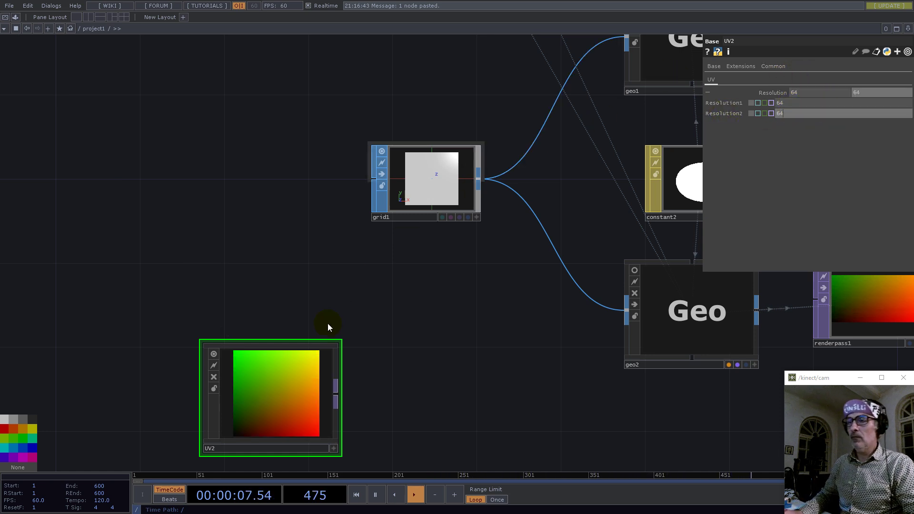
- Add a Math TOP to the output of UV2 and set its Pre-Add to -0.5
right_click(335, 394)
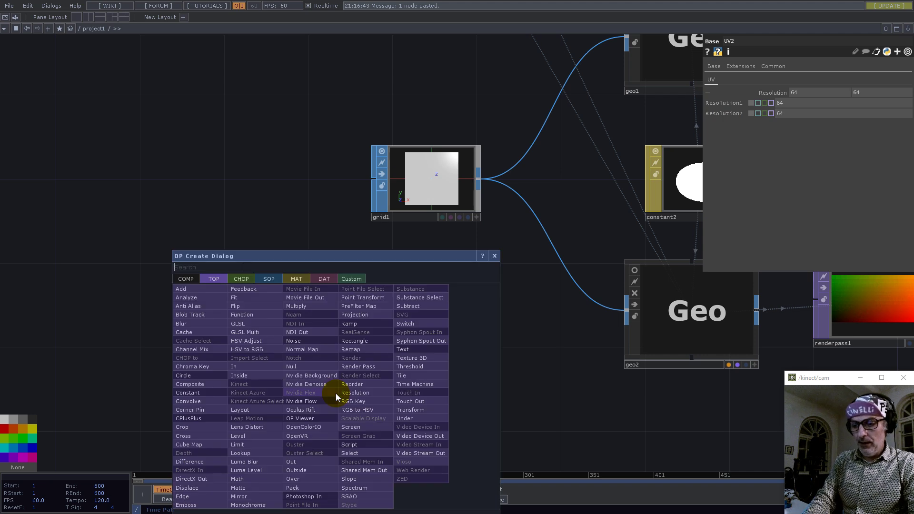
text(mat)
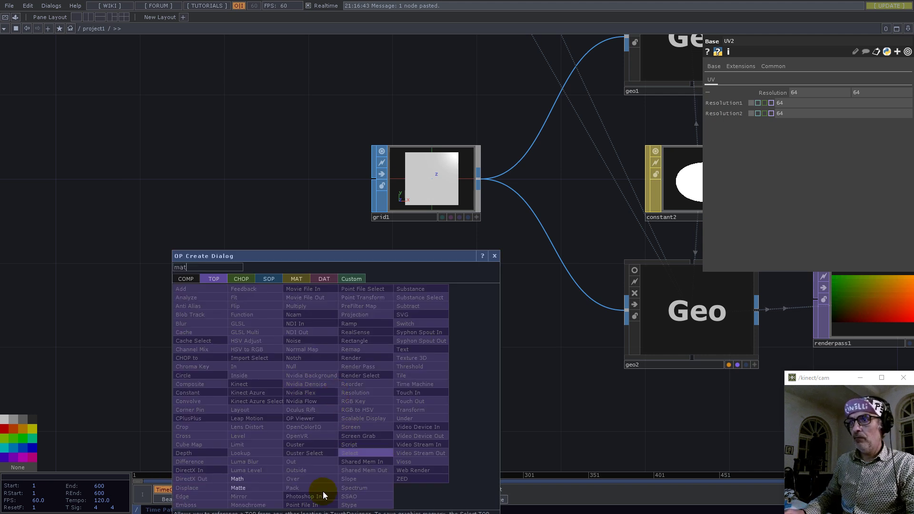
click(239, 479)
click(422, 407)
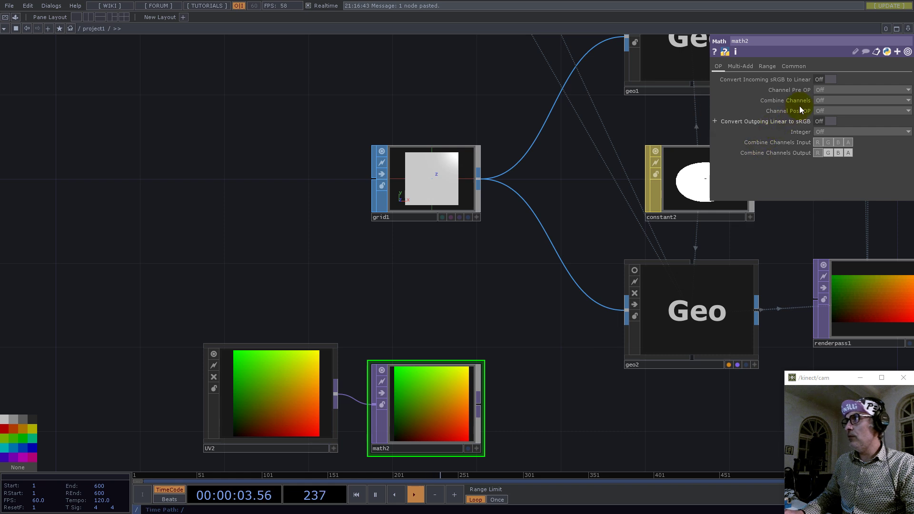
click(747, 67)
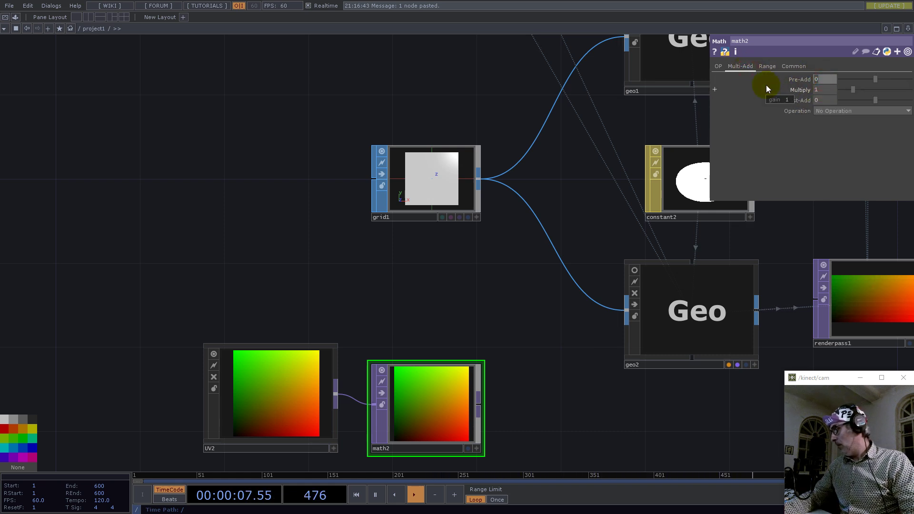
text(-0.5)
key(Return)
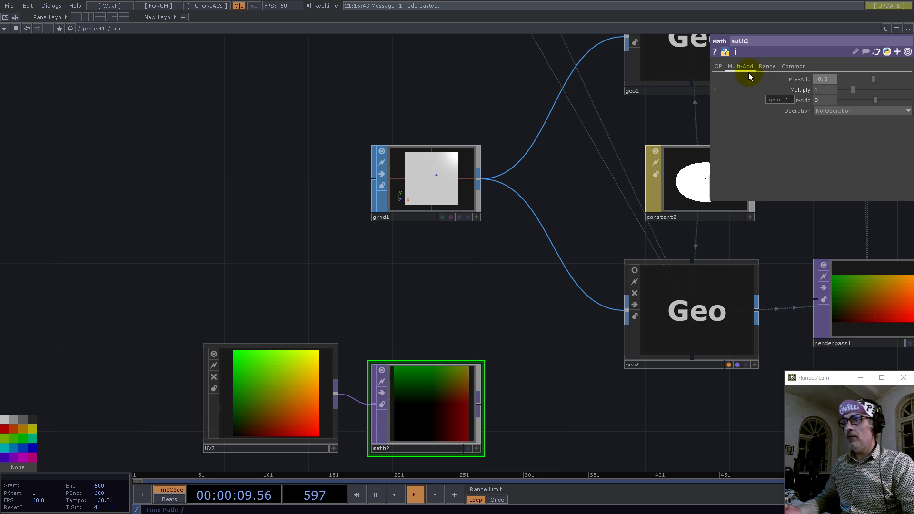
scroll(448, 422, up, 5)
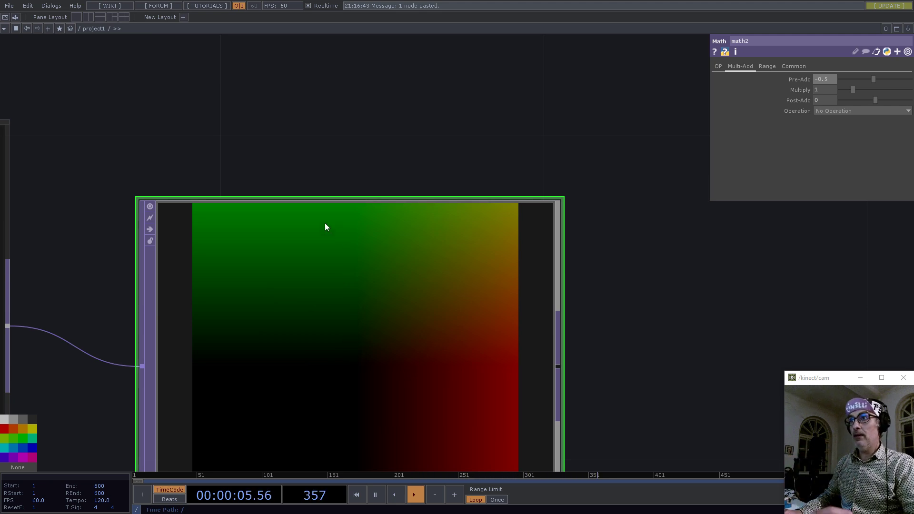
- Assign math2 as the Color Map of the constant2 material
scroll(373, 229, down, 6)
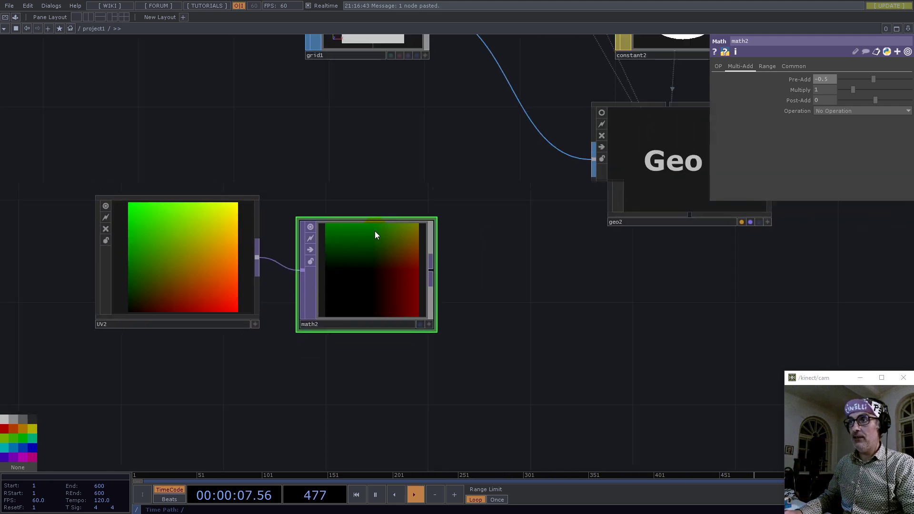
drag(531, 321, 329, 401)
scroll(307, 377, down, 3)
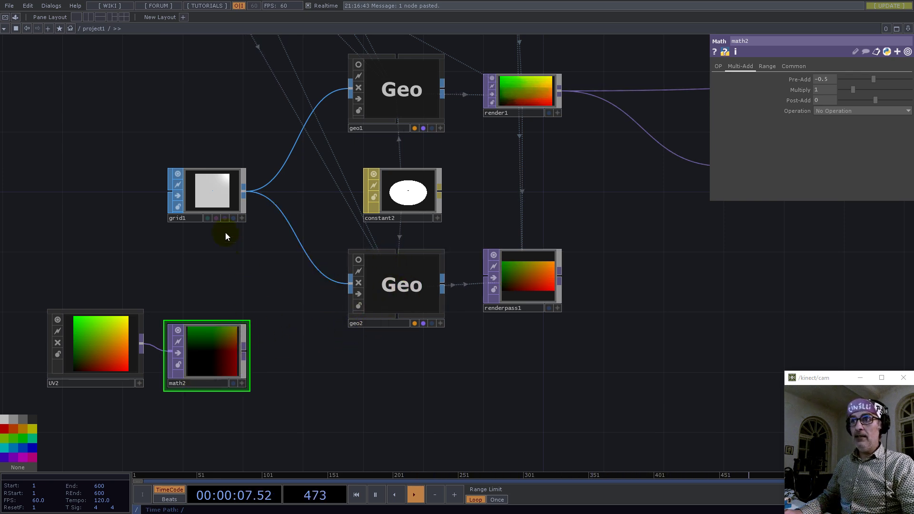
click(409, 192)
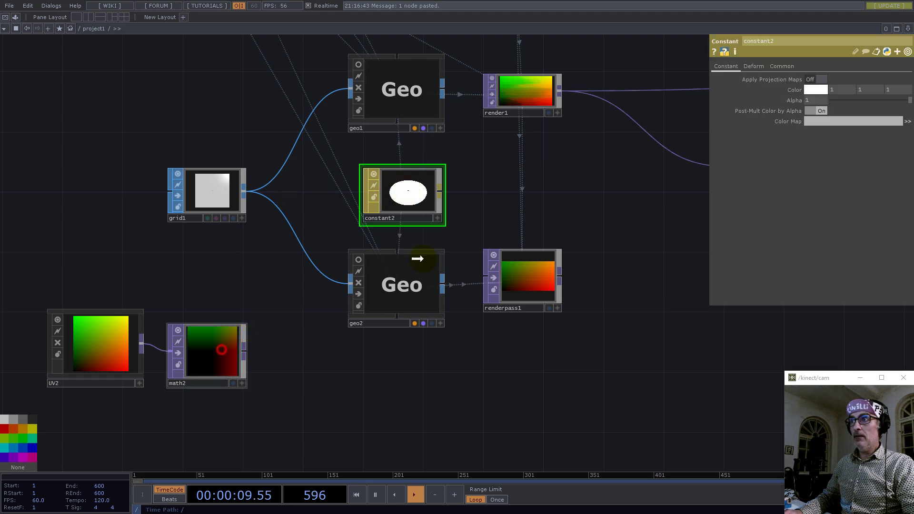
click(810, 103)
drag(815, 105, 822, 123)
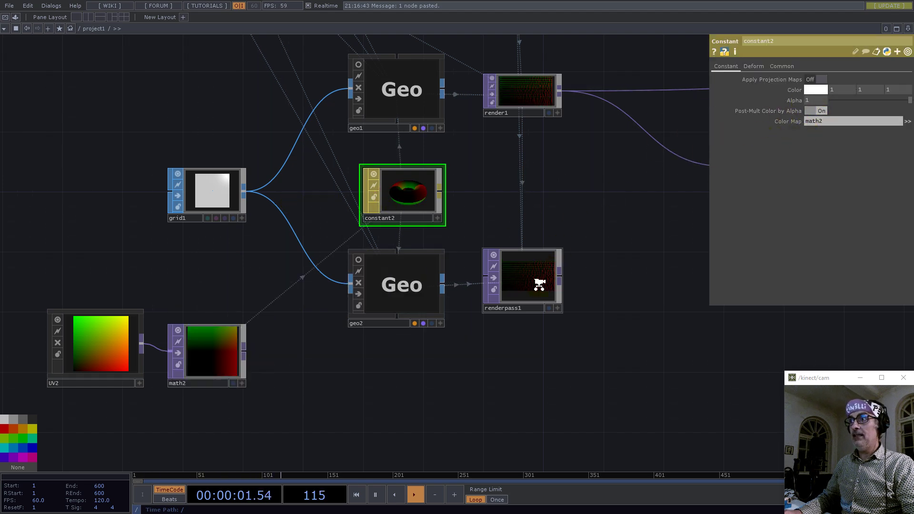
- Examine how the offset UV colours render in renderpass1 and compare them with math2's output
scroll(539, 283, up, 7)
scroll(498, 238, up, 3)
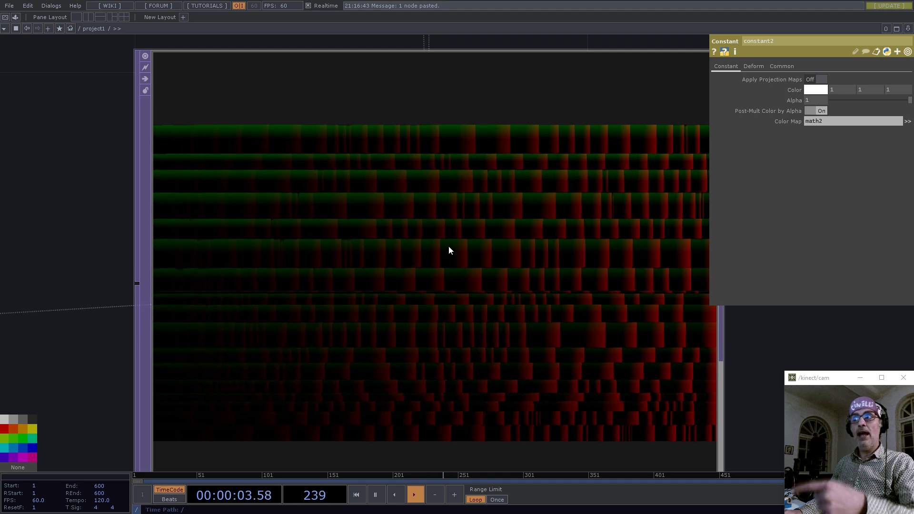
scroll(458, 291, down, 5)
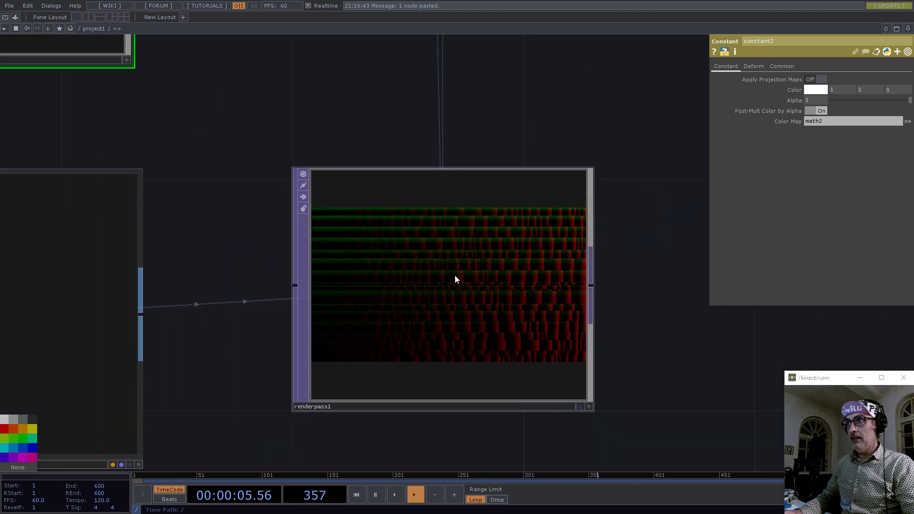
scroll(496, 271, down, 5)
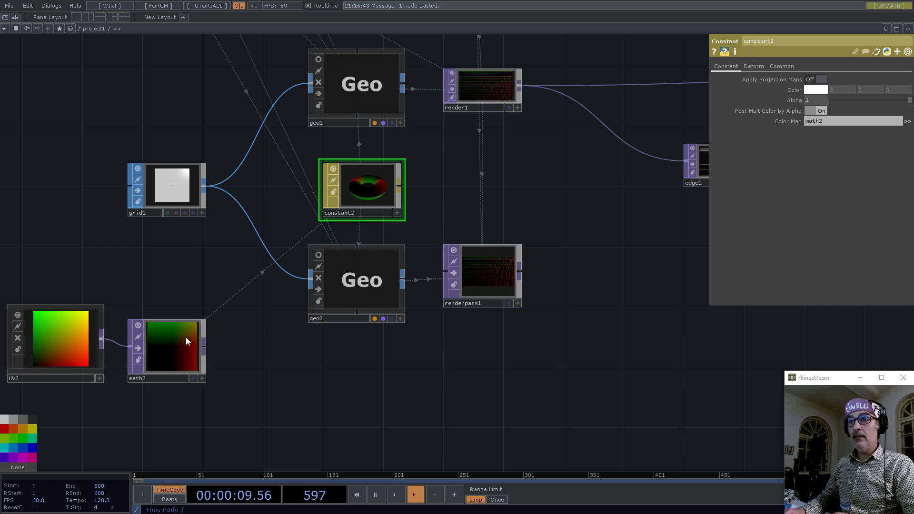
scroll(151, 351, up, 5)
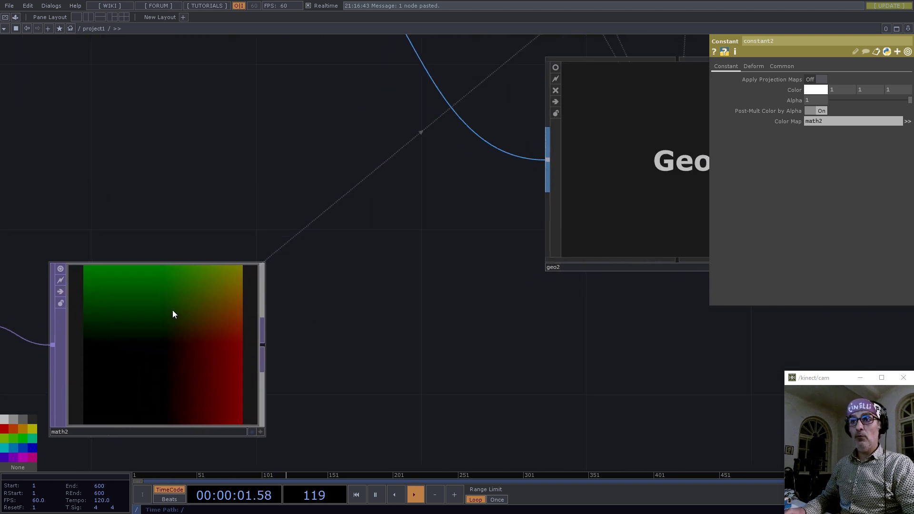
scroll(95, 281, up, 4)
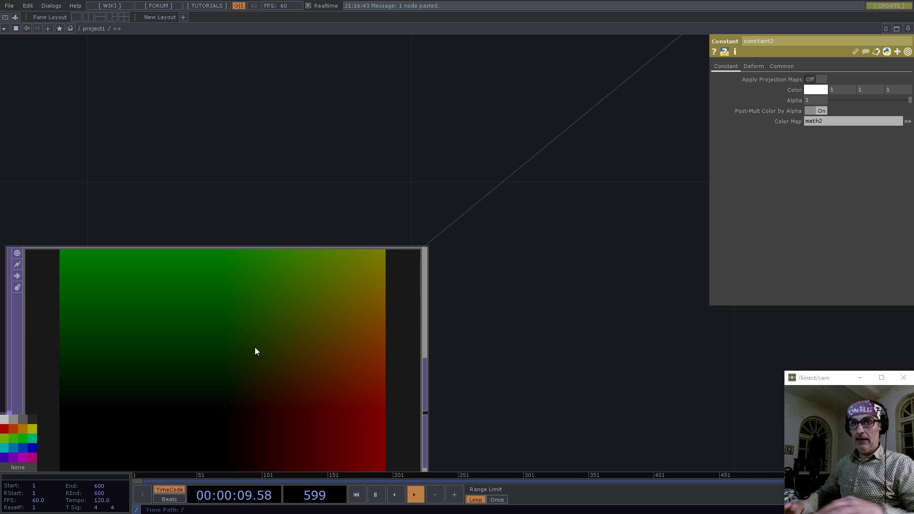
scroll(283, 340, down, 5)
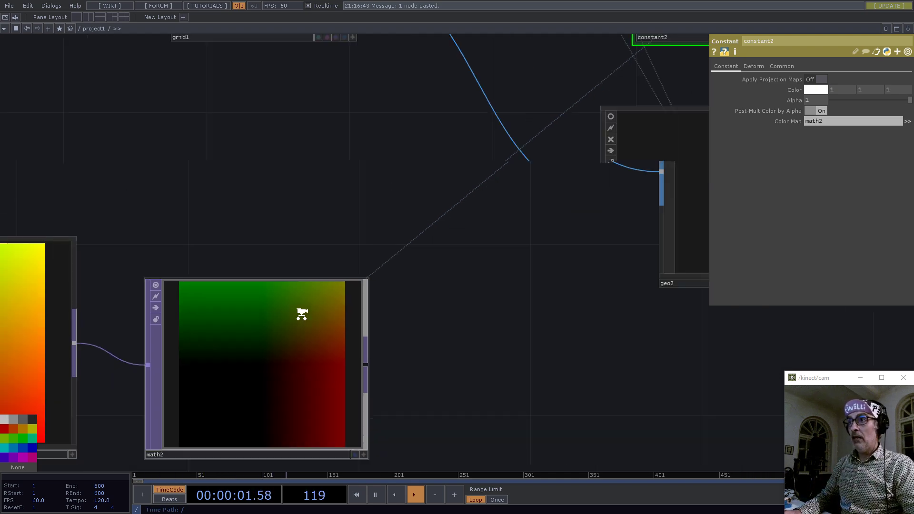
- Delete UV2 and math2, then clear the Color Map of constant2
scroll(302, 315, down, 3)
scroll(302, 317, up, 6)
drag(405, 384, 124, 286)
key(Delete)
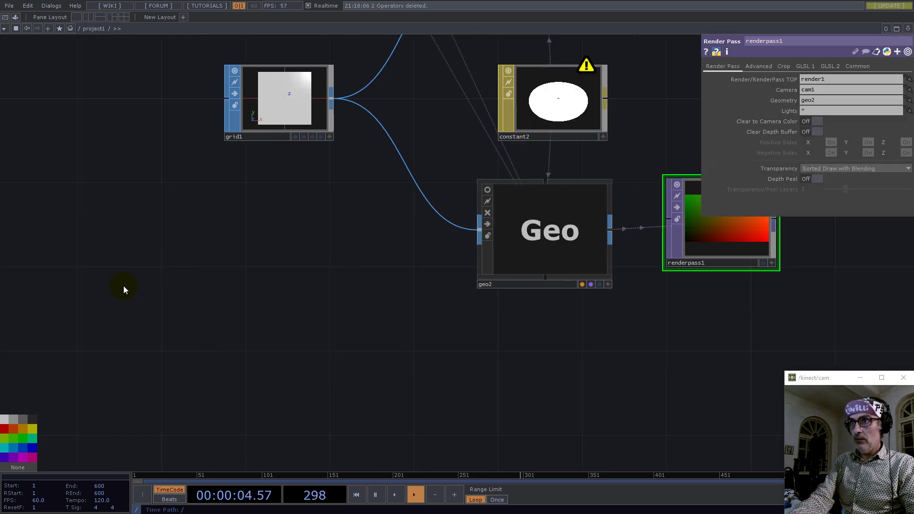
click(545, 107)
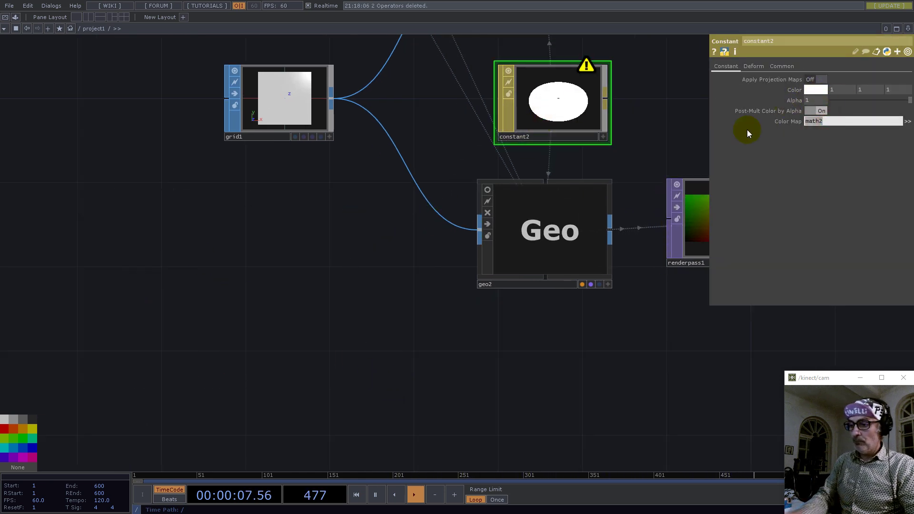
key(BackSpace)
- Copy the UV1 component and place the duplicate between render1 and renderpass1
scroll(359, 301, down, 8)
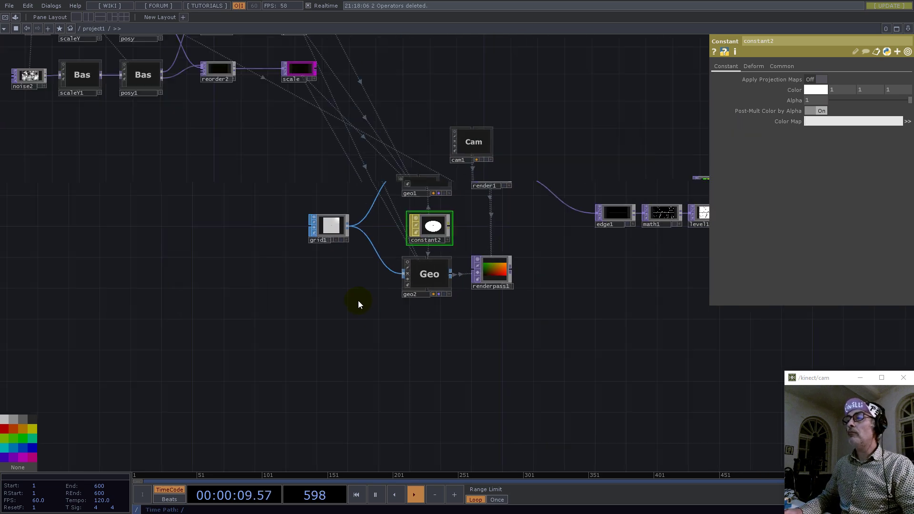
scroll(477, 253, up, 6)
drag(475, 257, 508, 284)
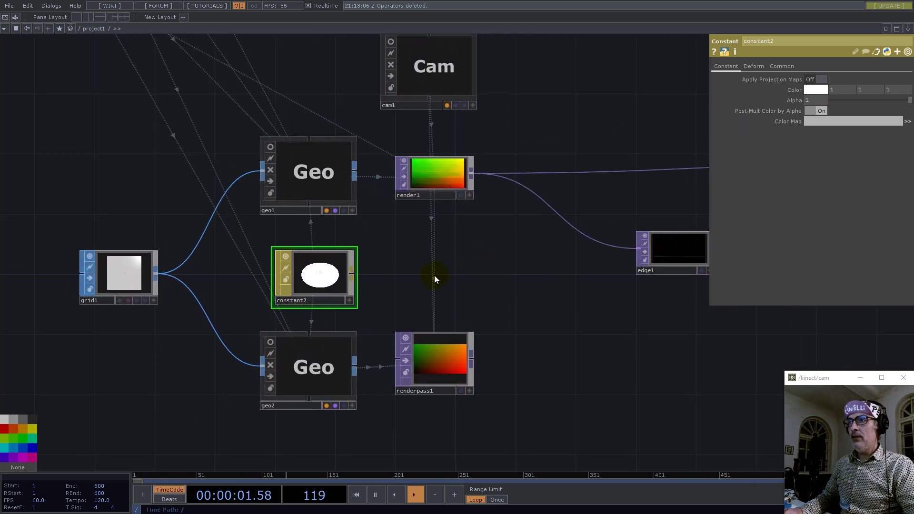
key(Tab)
click(609, 89)
scroll(566, 280, down, 5)
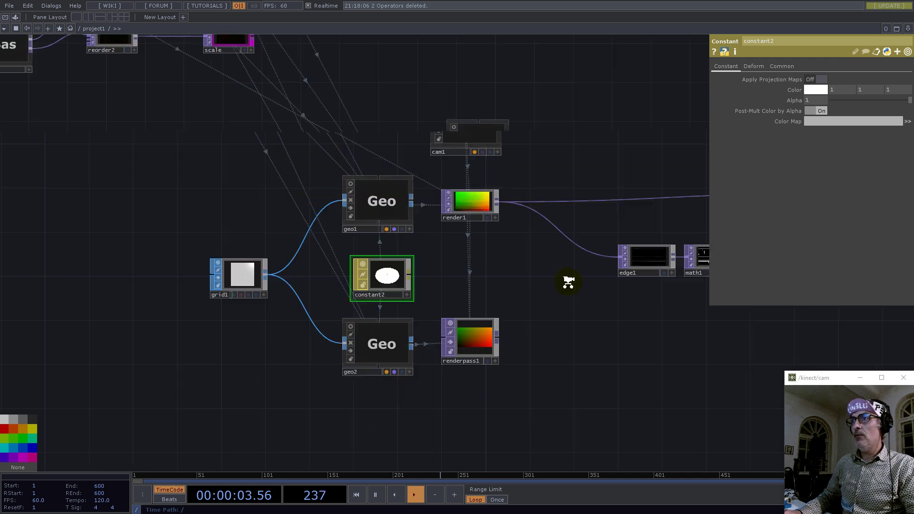
click(358, 98)
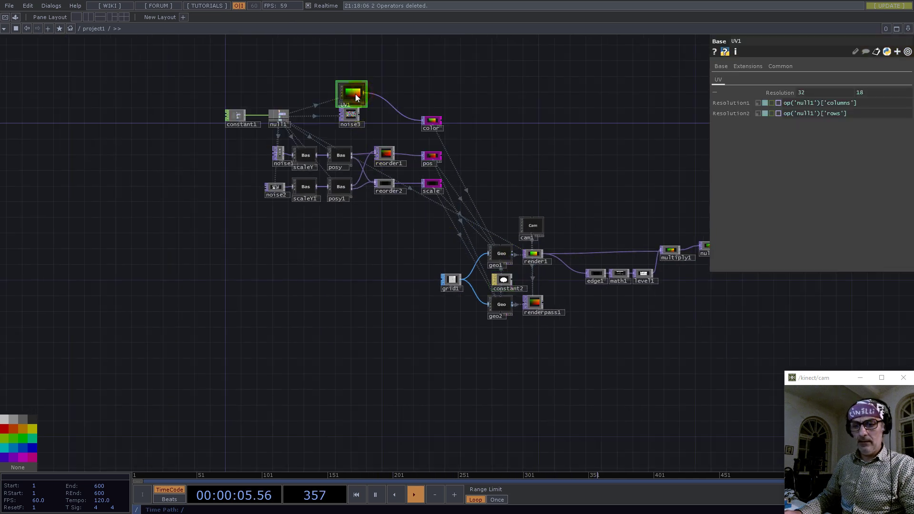
key(ctrl+c)
key(ctrl+v)
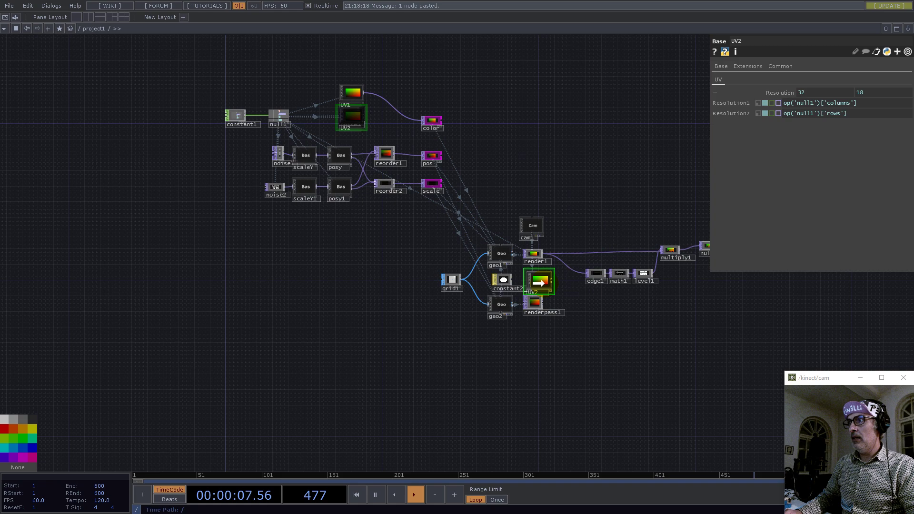
click(538, 283)
- Reference null1's resx and resy channels in UV2's two Resolution values
scroll(551, 281, up, 5)
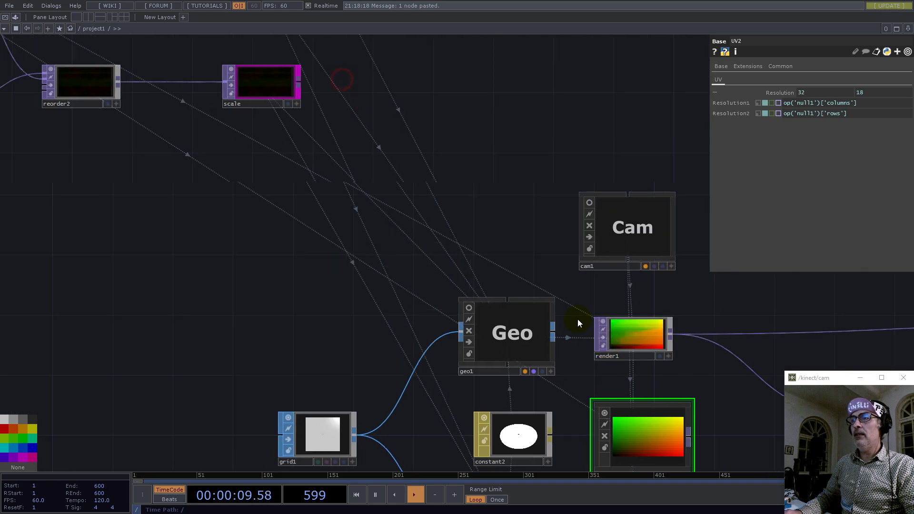
scroll(579, 324, down, 3)
mouse_move(156, 95)
mouse_down()
mouse_move(802, 63)
mouse_move(779, 63)
mouse_move(760, 89)
mouse_move(818, 90)
mouse_up()
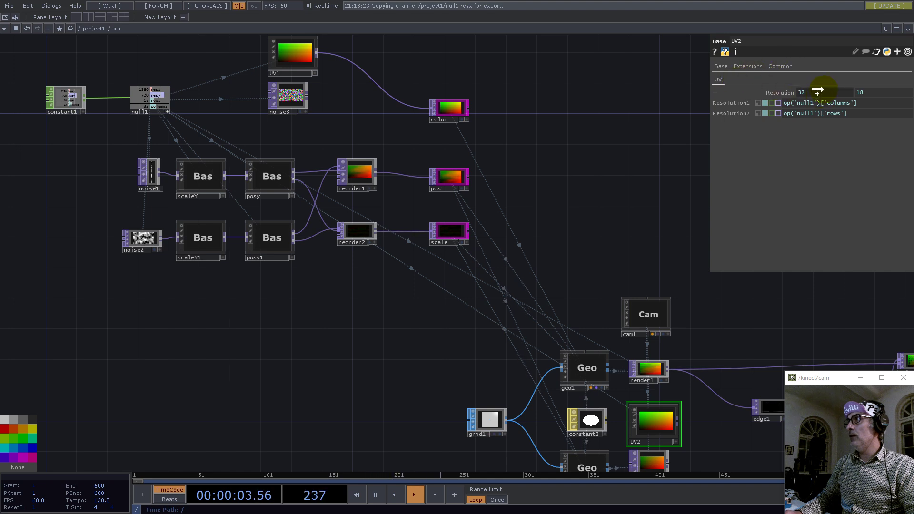
click(816, 88)
drag(156, 96, 867, 91)
click(874, 91)
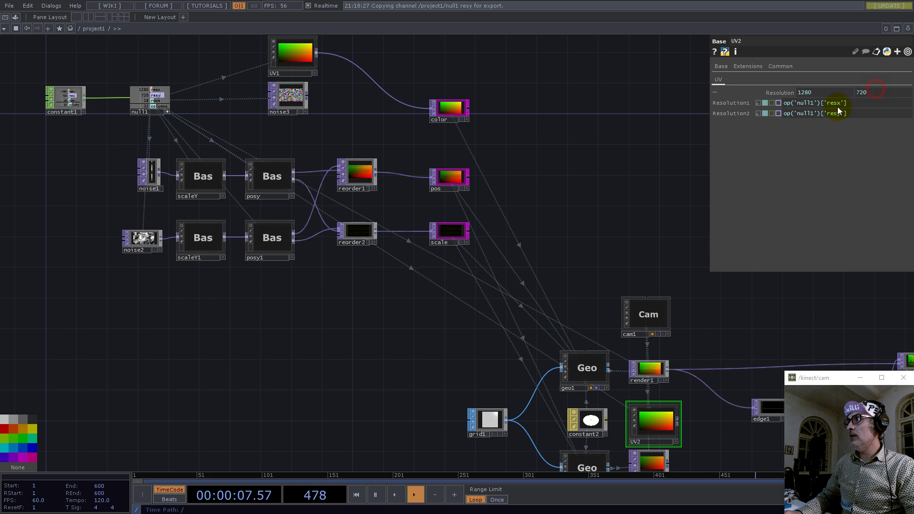
- Inspect the ramp, math and reorder operators inside UV2, then return to the project1 network
drag(627, 219, 446, 124)
scroll(462, 329, up, 5)
drag(483, 330, 479, 319)
key(i)
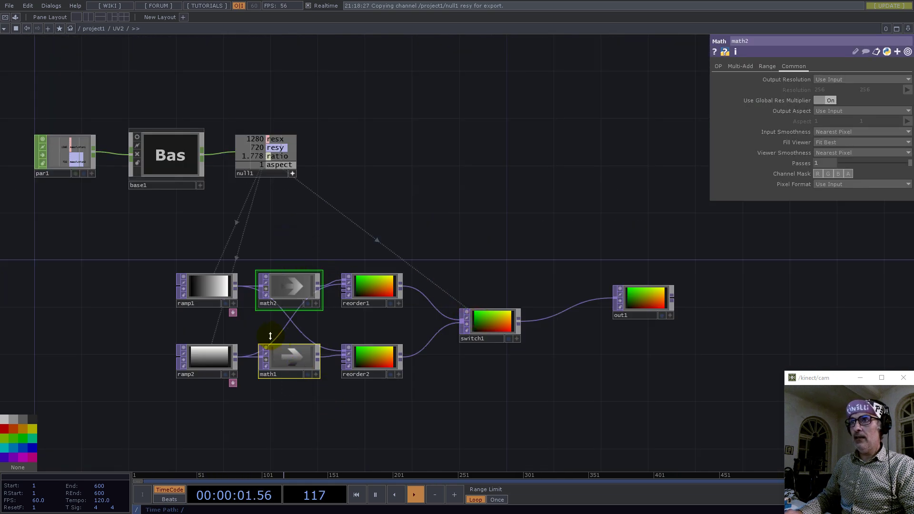
scroll(262, 301, up, 5)
click(261, 248)
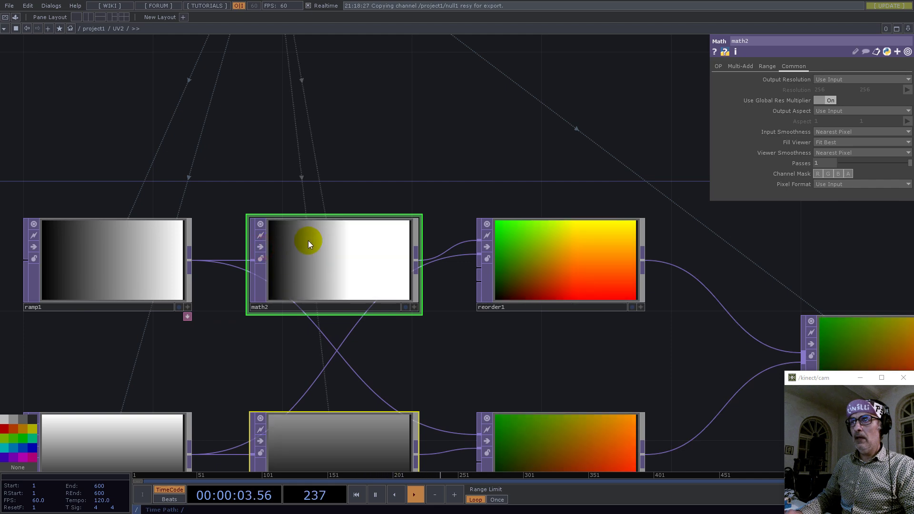
scroll(367, 227, down, 8)
scroll(399, 239, down, 8)
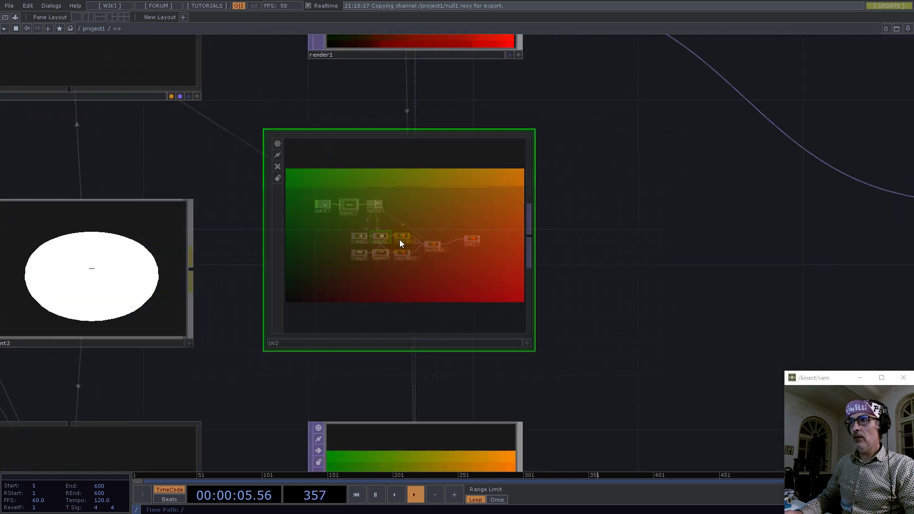
- Move UV2 below renderpass1
drag(399, 245, 402, 380)
drag(512, 363, 521, 303)
scroll(438, 259, up, 3)
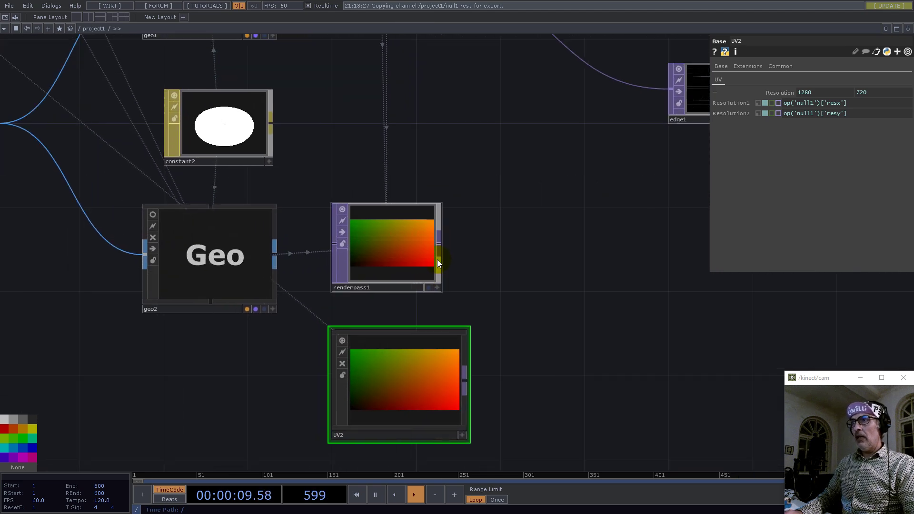
drag(501, 230, 497, 343)
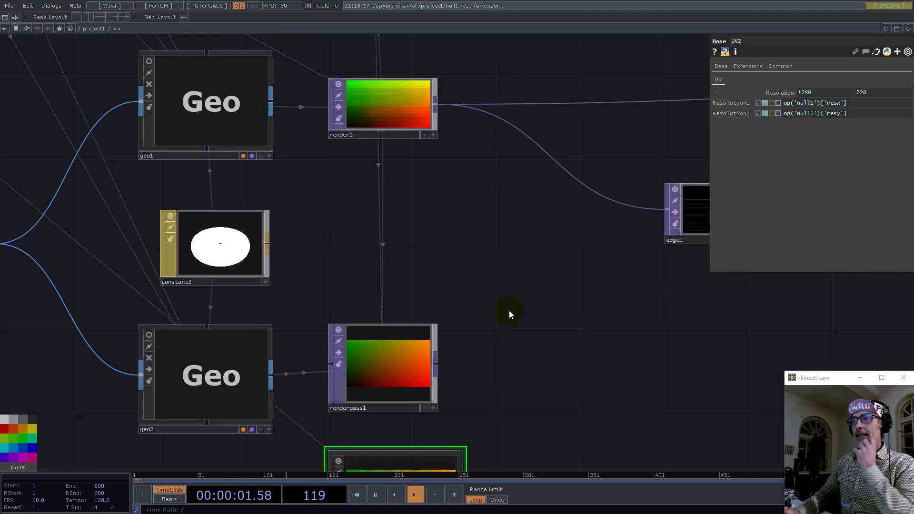
- Examine render1's output in its active viewer as points in 3D, then return it to image view
scroll(530, 302, down, 5)
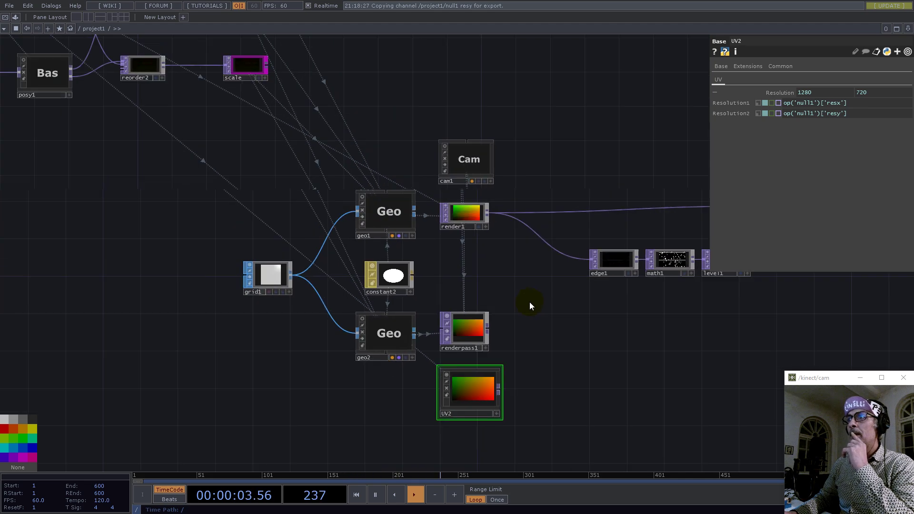
scroll(482, 212, up, 7)
scroll(452, 202, up, 1)
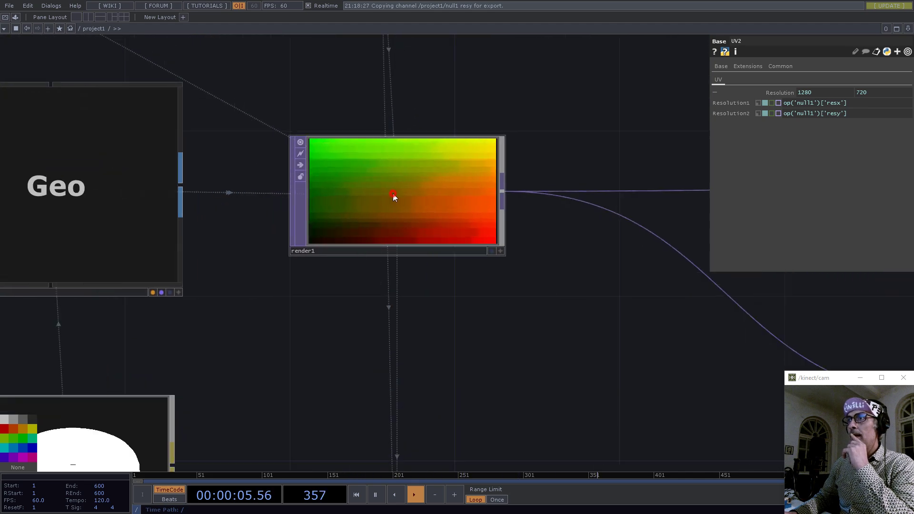
click(415, 209)
click(503, 254)
right_click(423, 196)
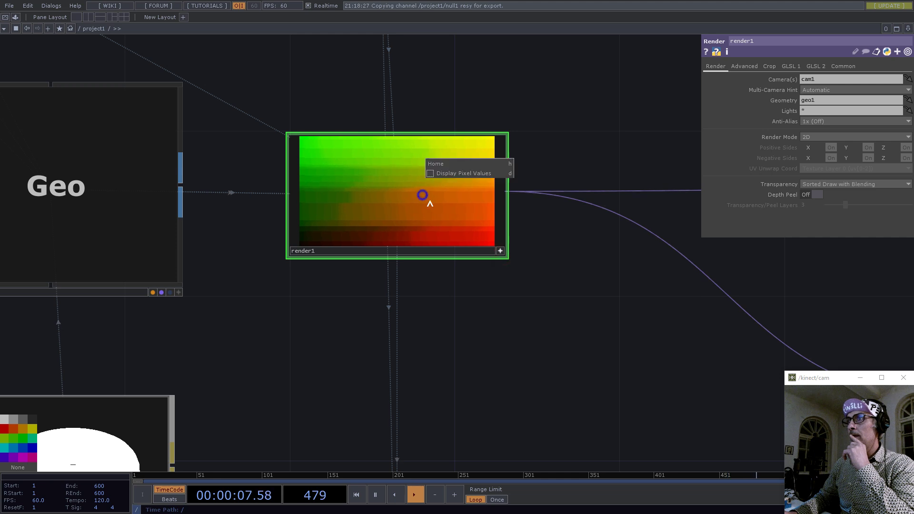
click(452, 266)
scroll(550, 223, up, 4)
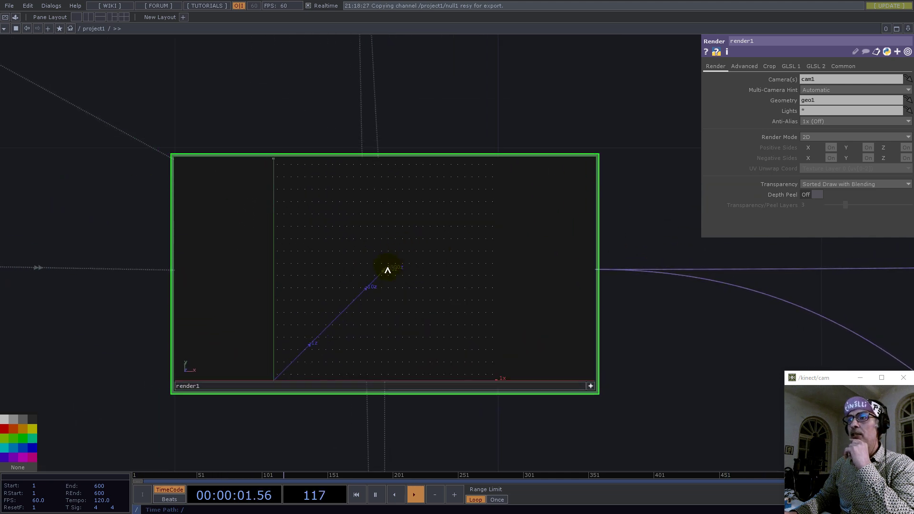
scroll(410, 281, up, 1)
scroll(412, 283, down, 1)
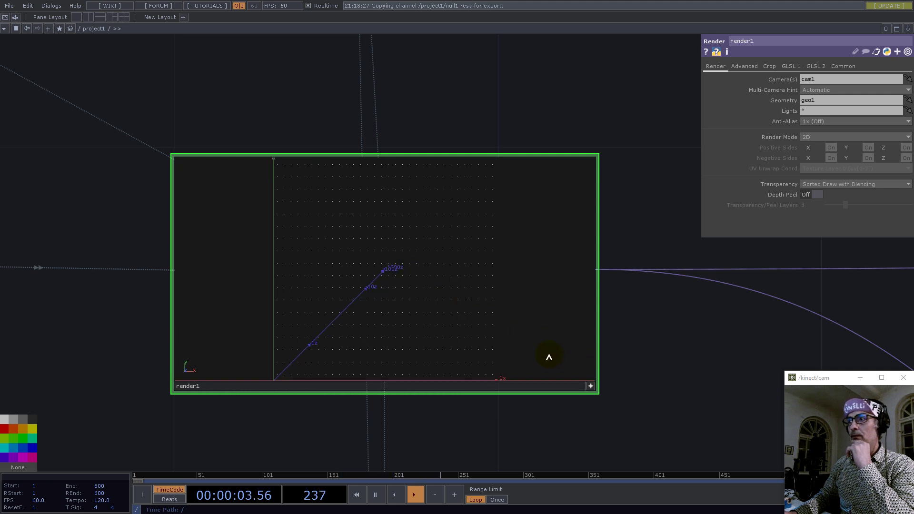
right_drag(416, 303, 428, 313)
right_click(448, 328)
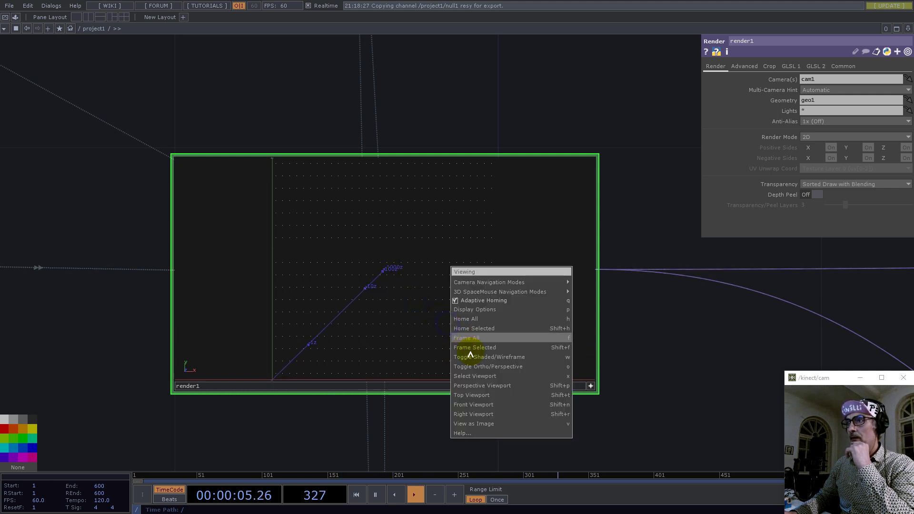
click(476, 422)
scroll(396, 163, down, 8)
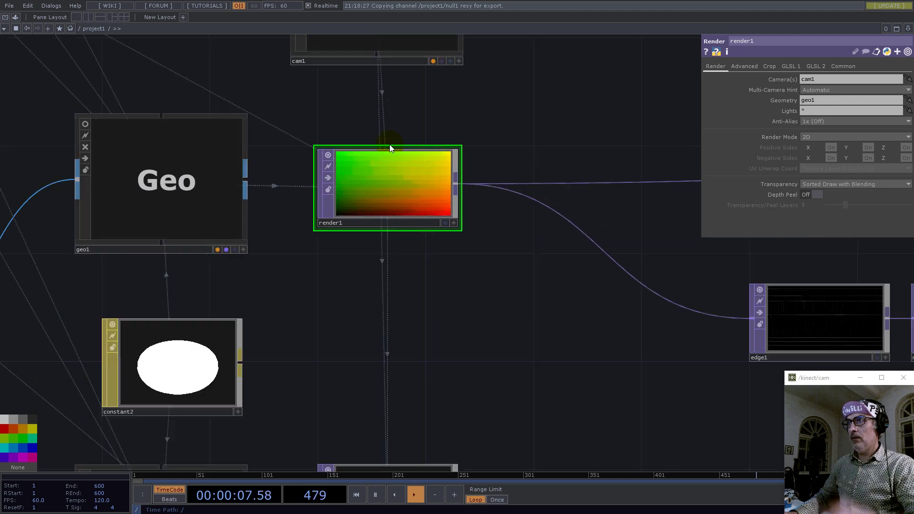
- Create a Subtract TOP fed by UV2 and place it between and beyond renderpass1 and UV2
drag(459, 322, 438, 295)
scroll(379, 331, up, 4)
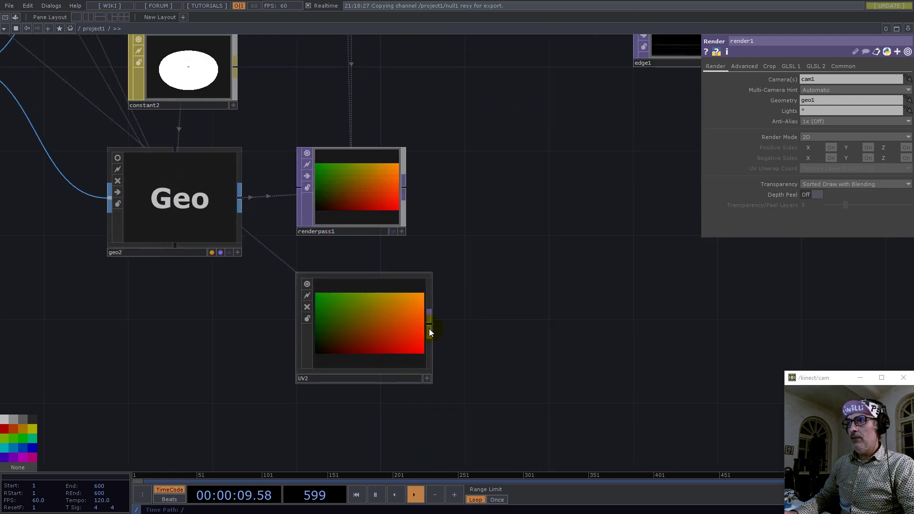
right_click(431, 326)
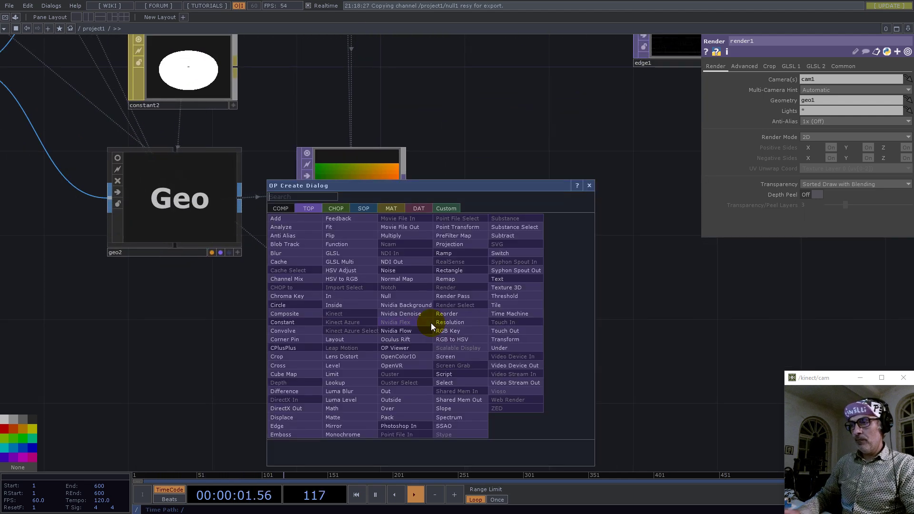
text(su)
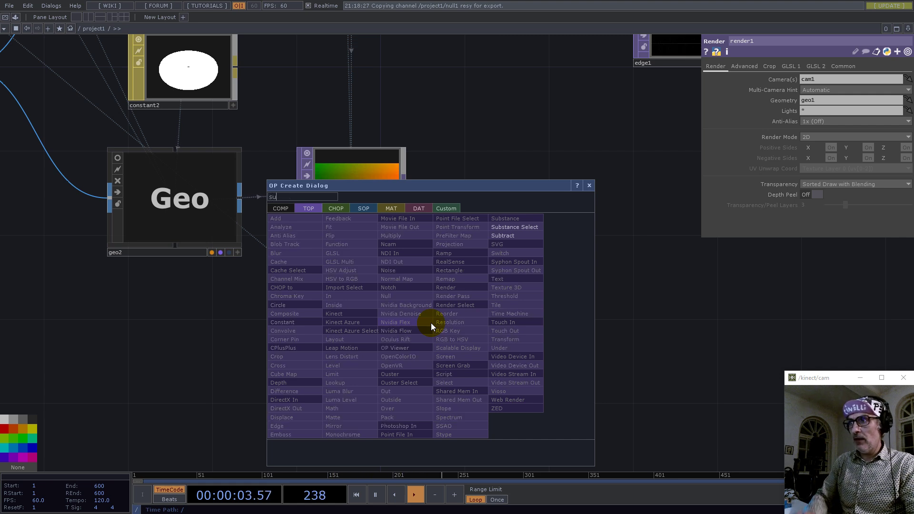
click(507, 236)
click(612, 253)
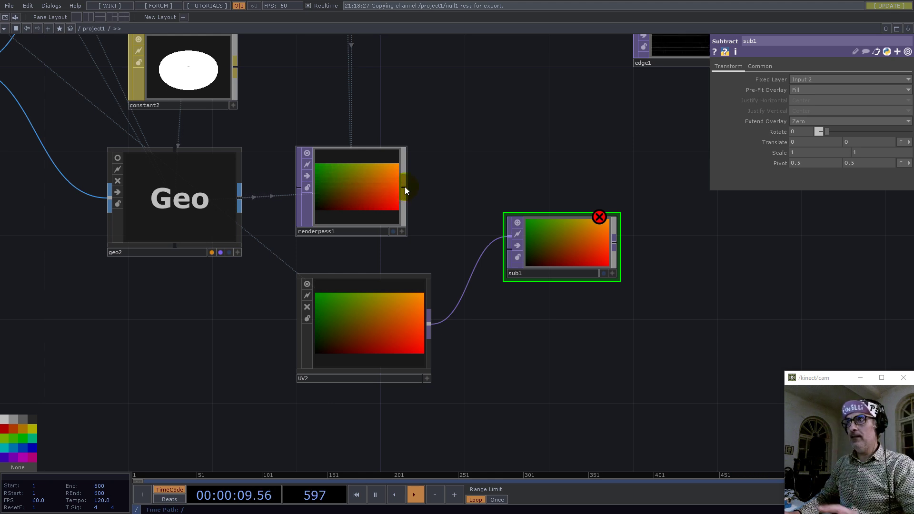
- Connect renderpass1 to sub1's second input and move sub1 slightly lower
drag(405, 187, 503, 253)
drag(558, 247, 548, 270)
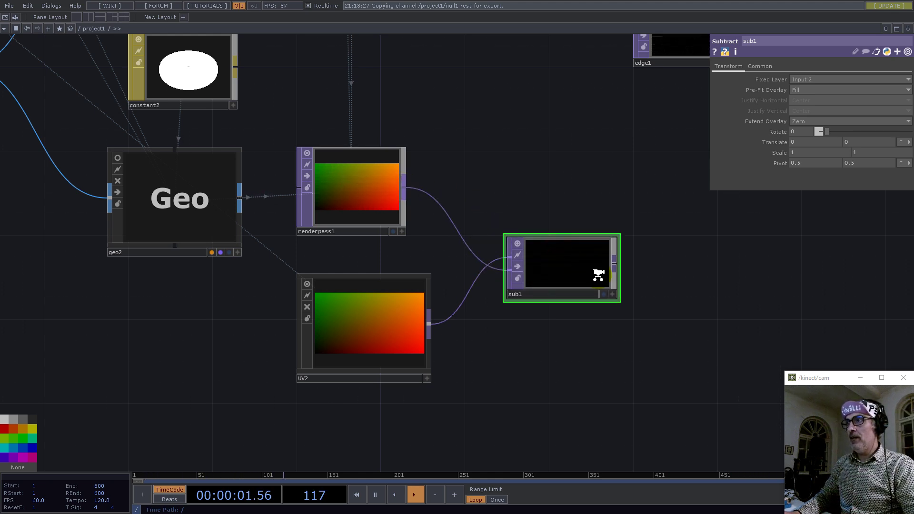
scroll(598, 274, up, 8)
scroll(480, 362, down, 5)
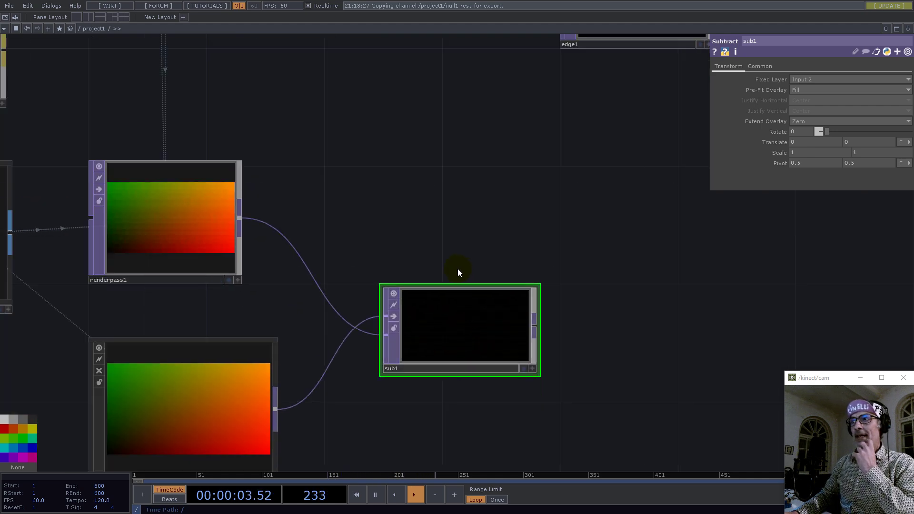
scroll(486, 374, down, 2)
drag(477, 276, 422, 299)
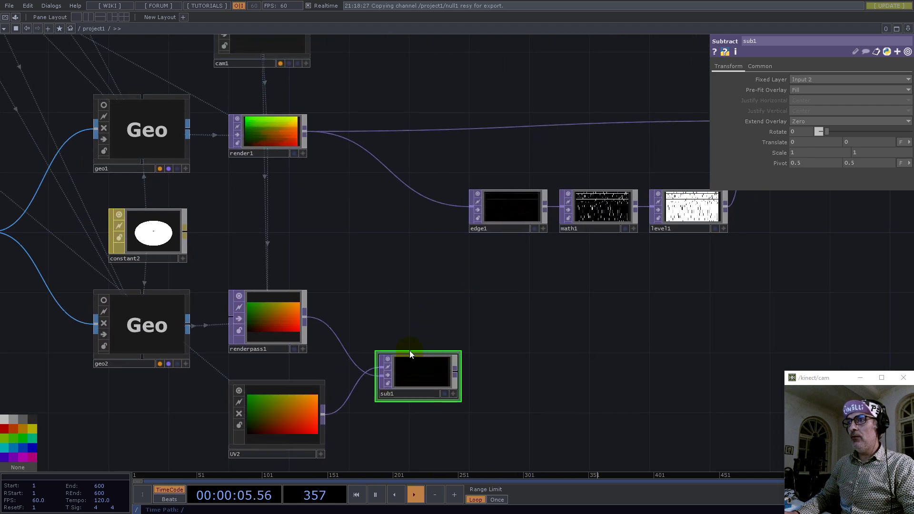
- Create an Add TOP fed by render1 and connect sub1 to its second input
right_click(305, 131)
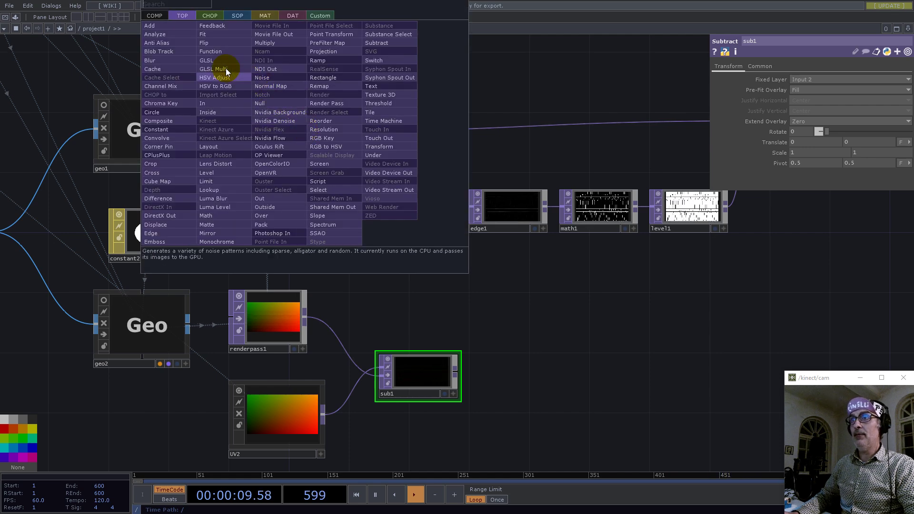
click(154, 26)
click(591, 329)
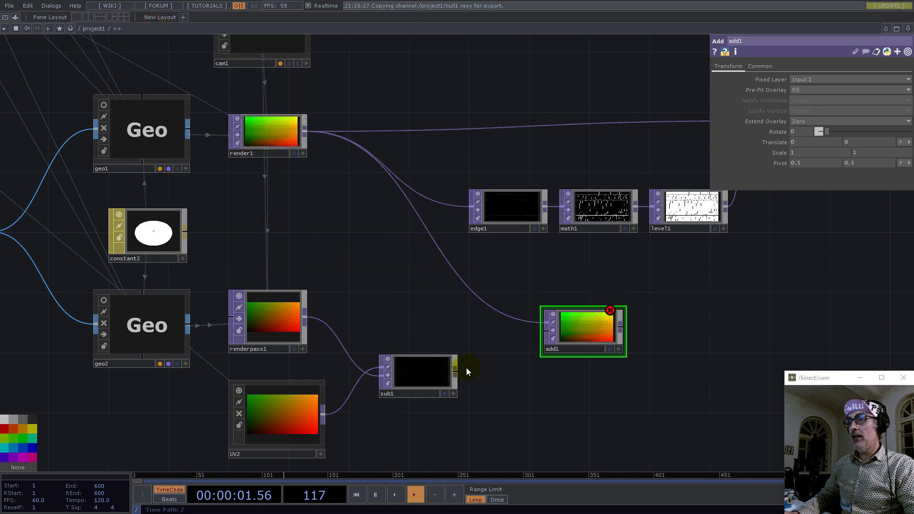
drag(456, 371, 559, 347)
scroll(559, 344, up, 3)
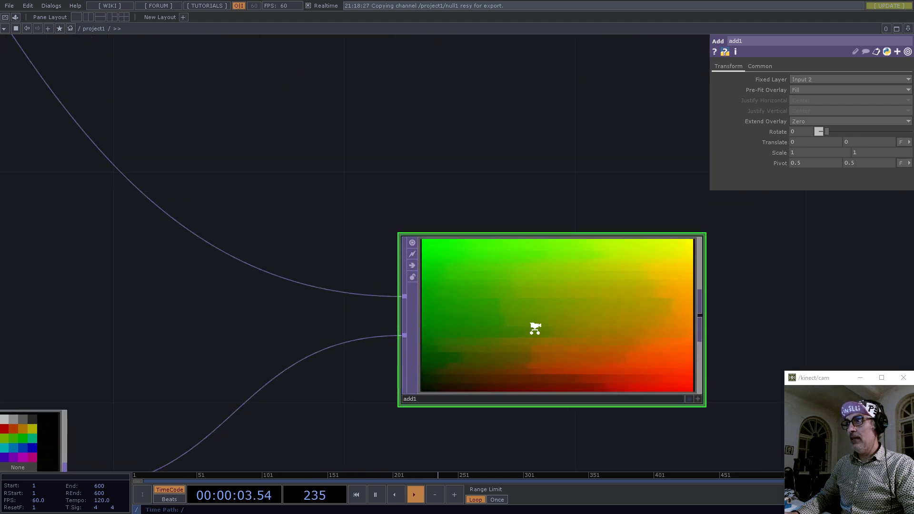
scroll(534, 327, down, 6)
scroll(461, 314, down, 1)
scroll(510, 335, up, 2)
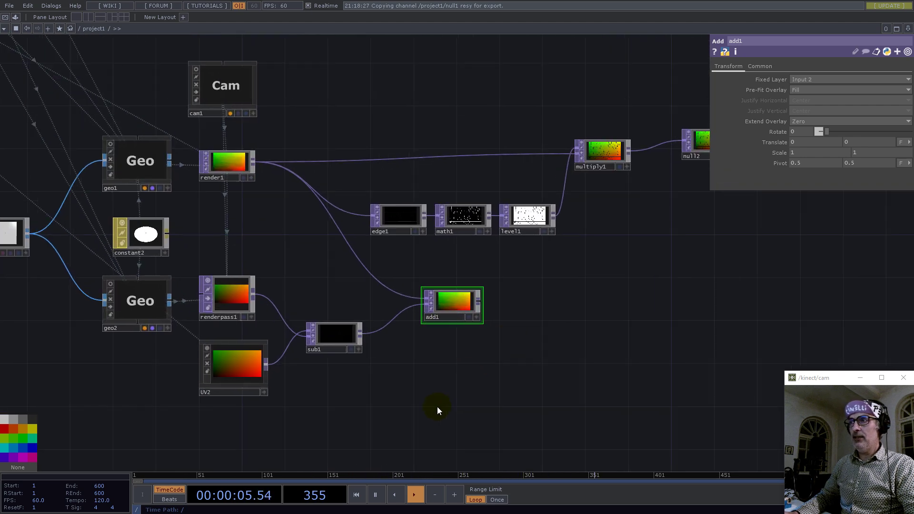
- Create a Movie File In TOP below UV2 and load the red flower image from TouchDesigner's sample Map folder
drag(437, 410, 384, 362)
scroll(555, 323, down, 3)
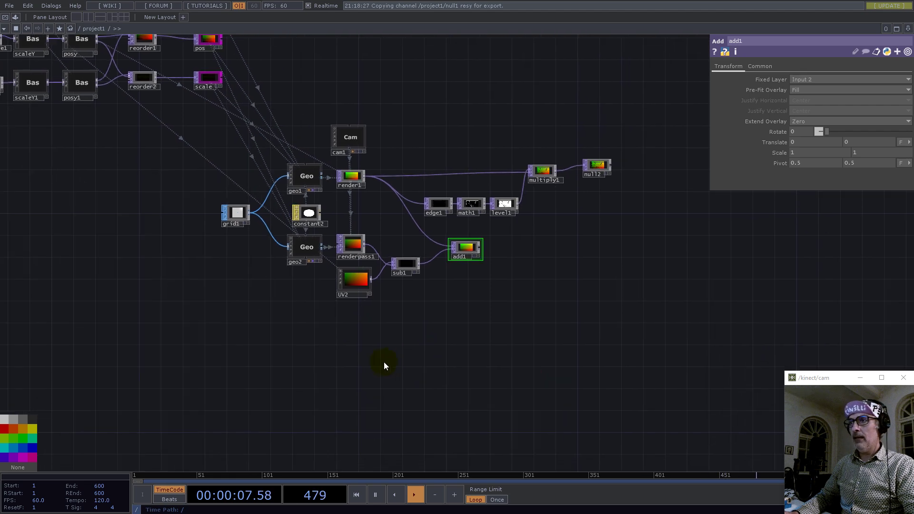
double_click(385, 354)
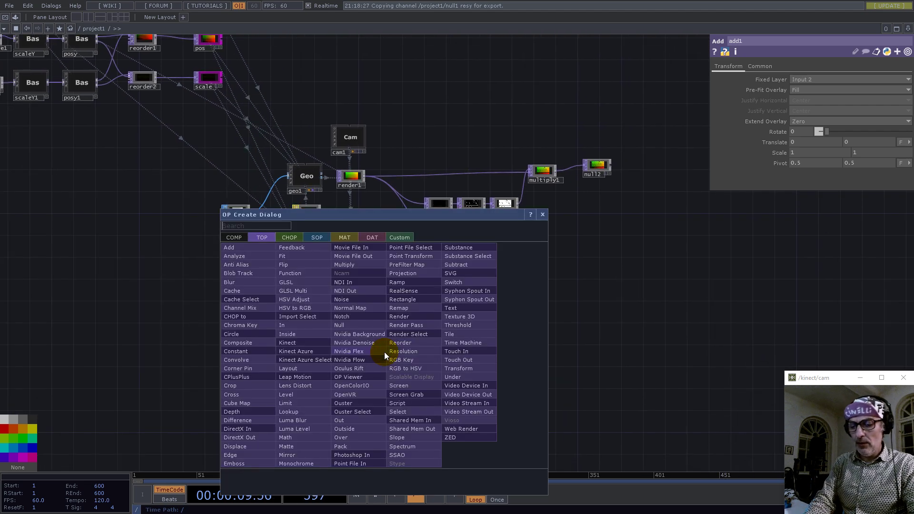
text(mo)
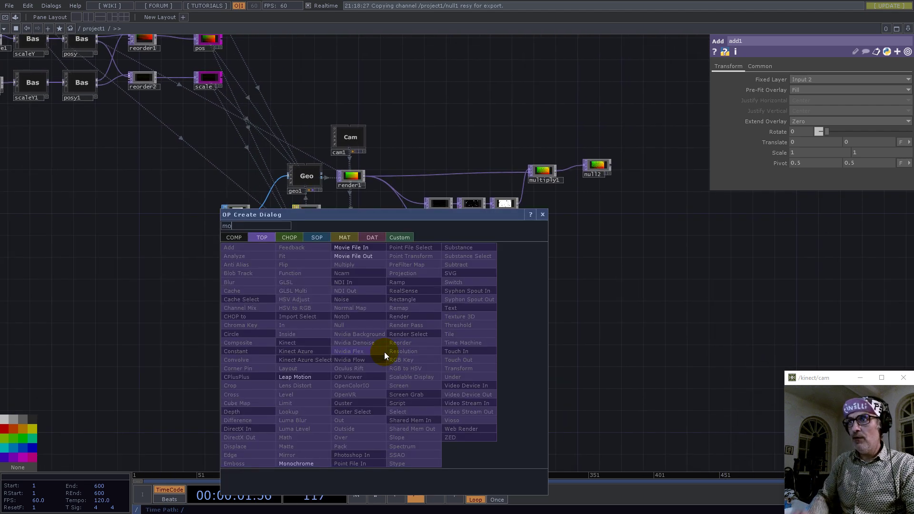
click(363, 250)
click(367, 362)
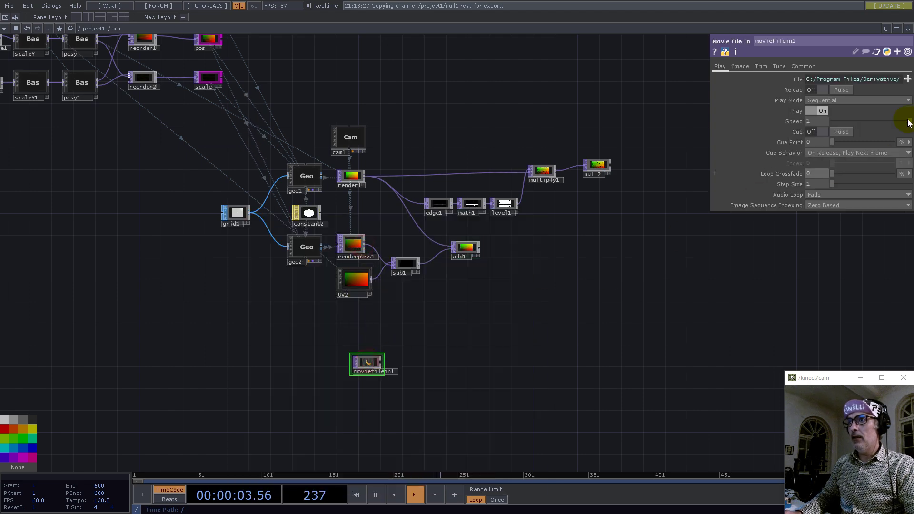
click(904, 80)
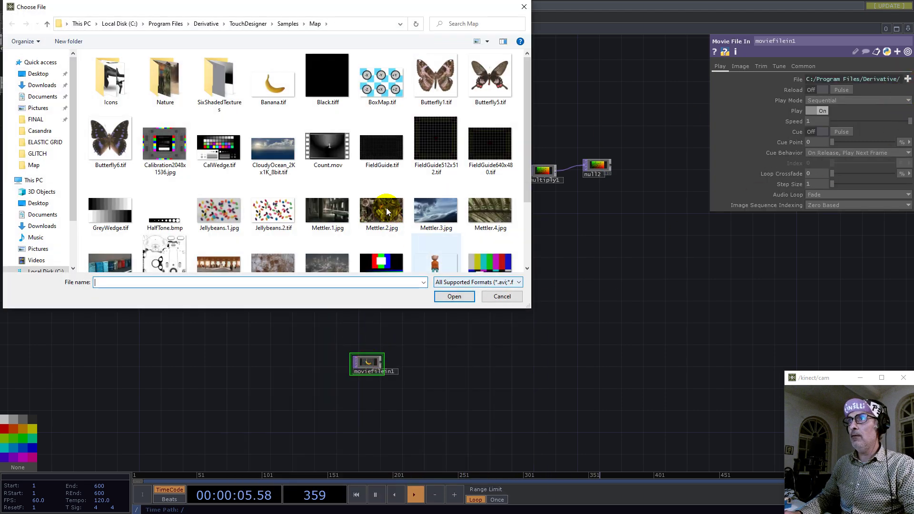
double_click(219, 250)
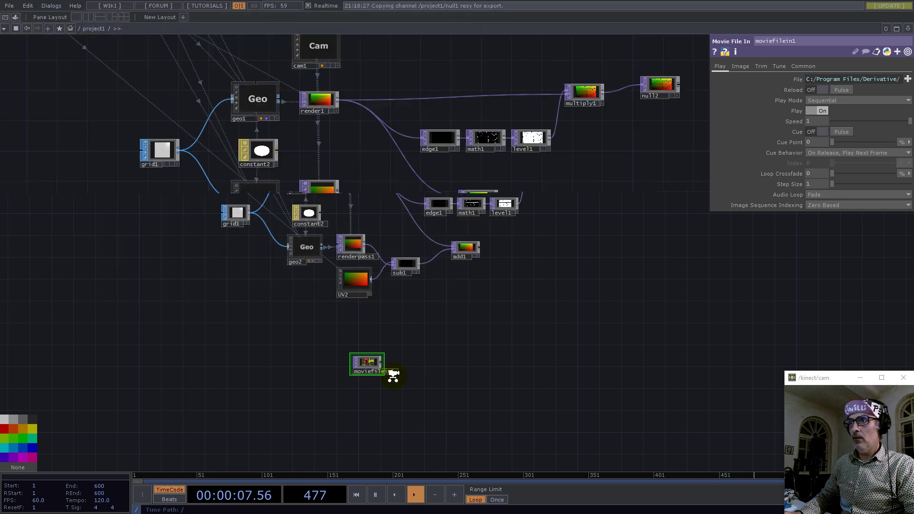
- Create a Fit TOP fed by moviefilein1 and place it beside that node
scroll(286, 338, up, 3)
right_click(304, 338)
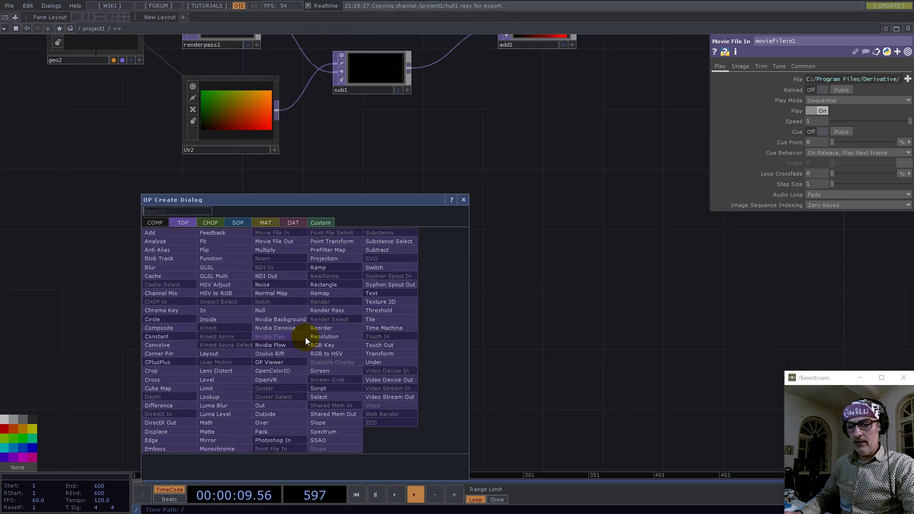
text(fi)
key(Return)
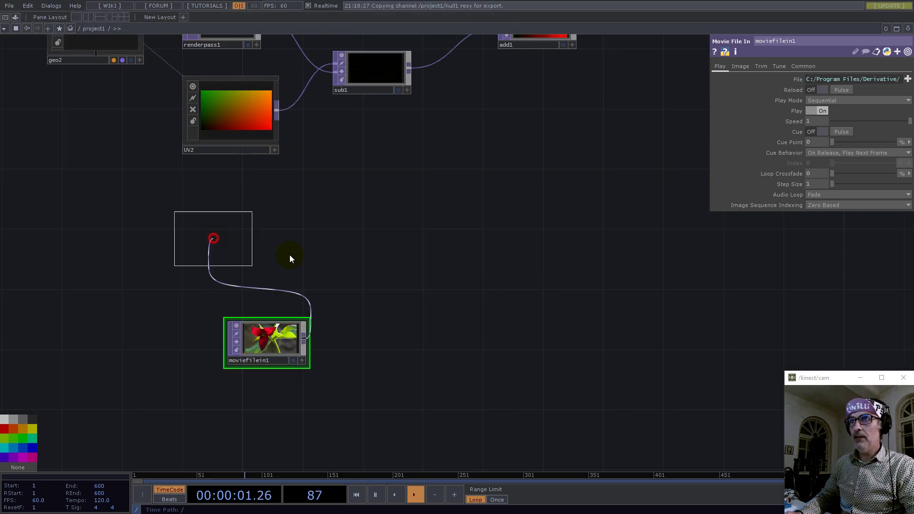
click(395, 347)
- Set fit1's two Resolution values as CHOP references to null1's resx and resy channels
scroll(419, 343, down, 3)
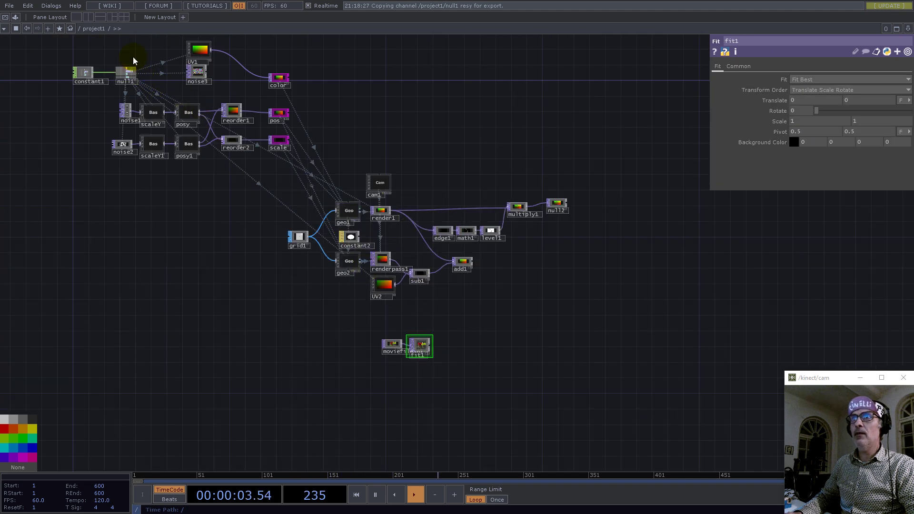
scroll(133, 61, up, 4)
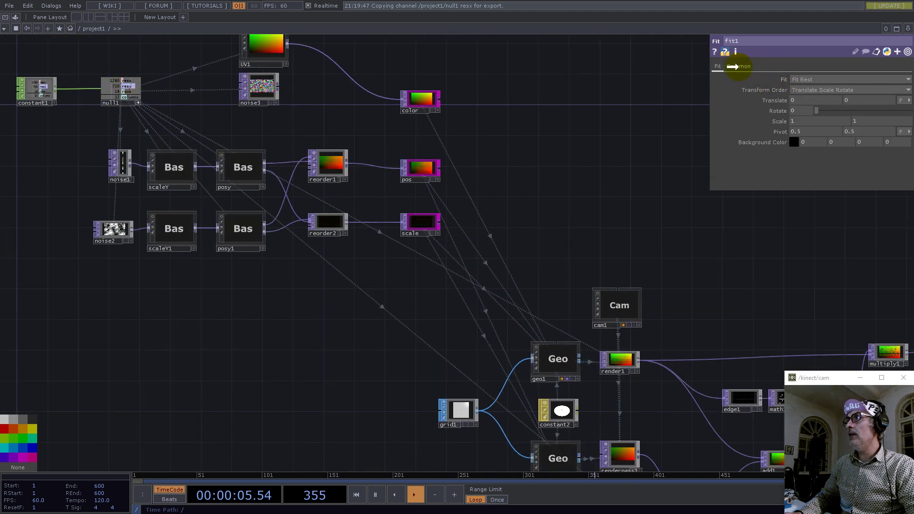
click(734, 66)
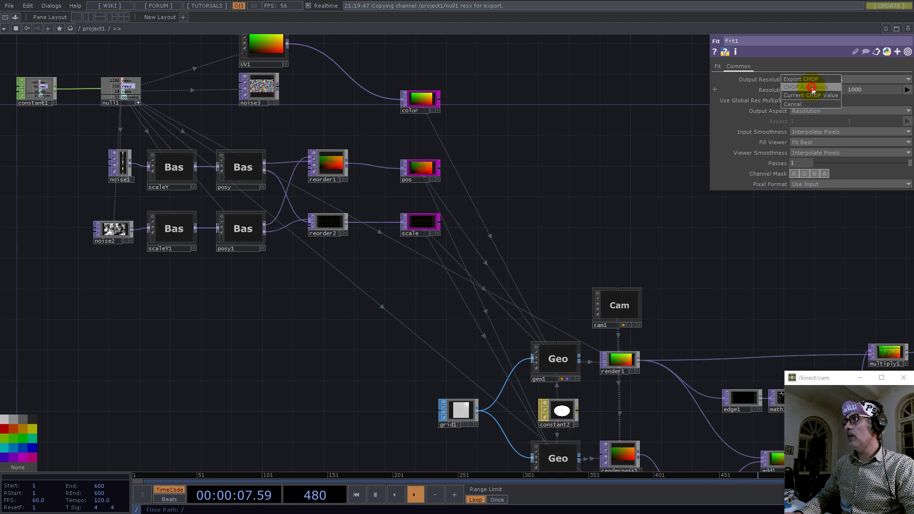
click(812, 89)
drag(125, 86, 862, 89)
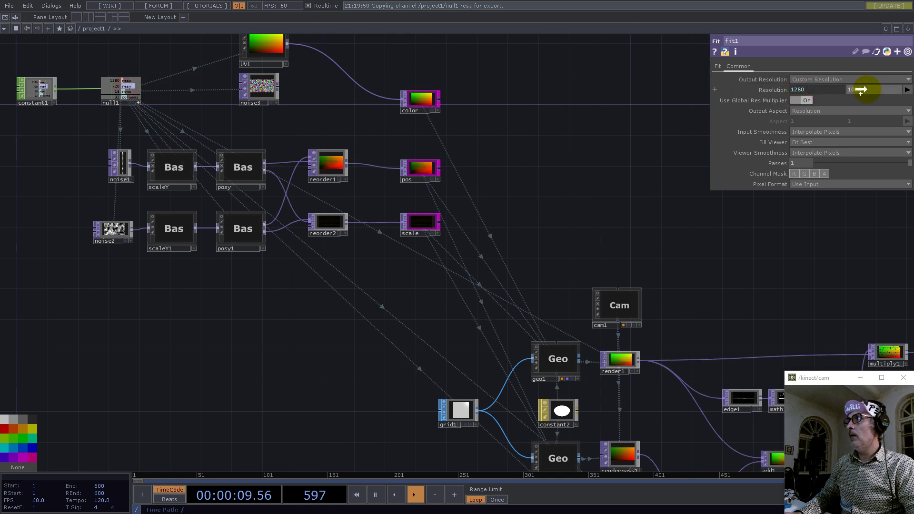
click(869, 88)
drag(535, 167, 423, 141)
scroll(551, 323, down, 3)
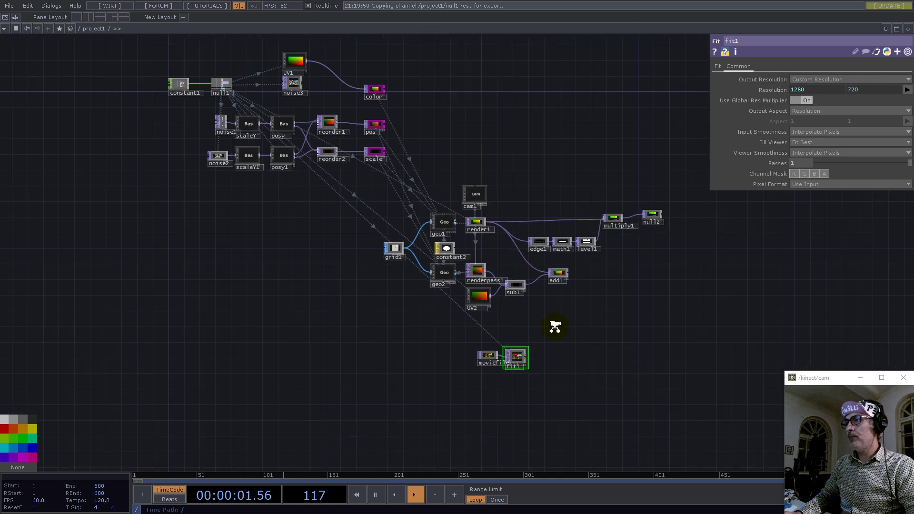
- Set fit1's Fit mode to Fit Outside, match its node to the image's proportions and align it with moviefilein1
scroll(480, 397, up, 5)
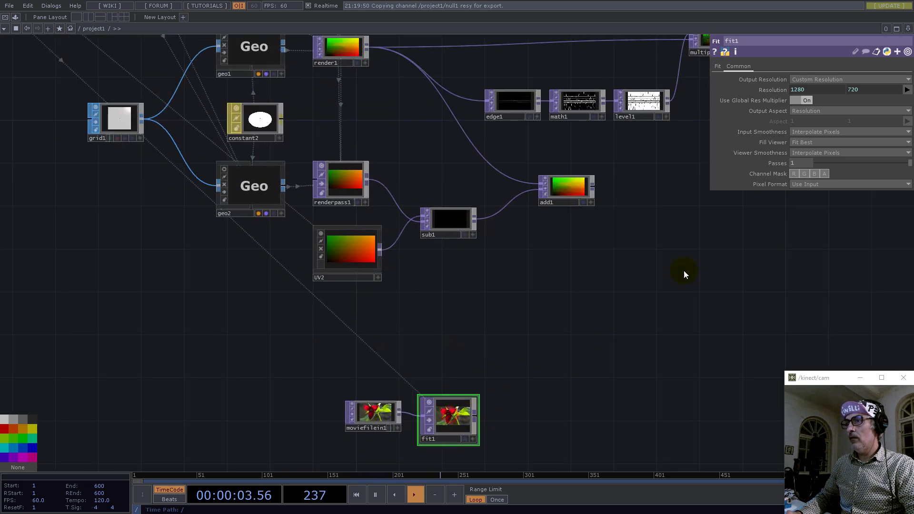
click(718, 67)
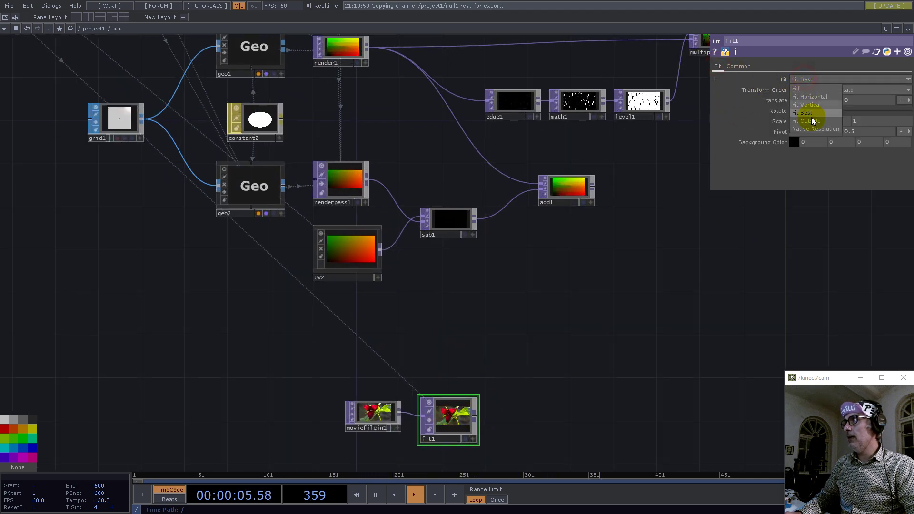
click(811, 123)
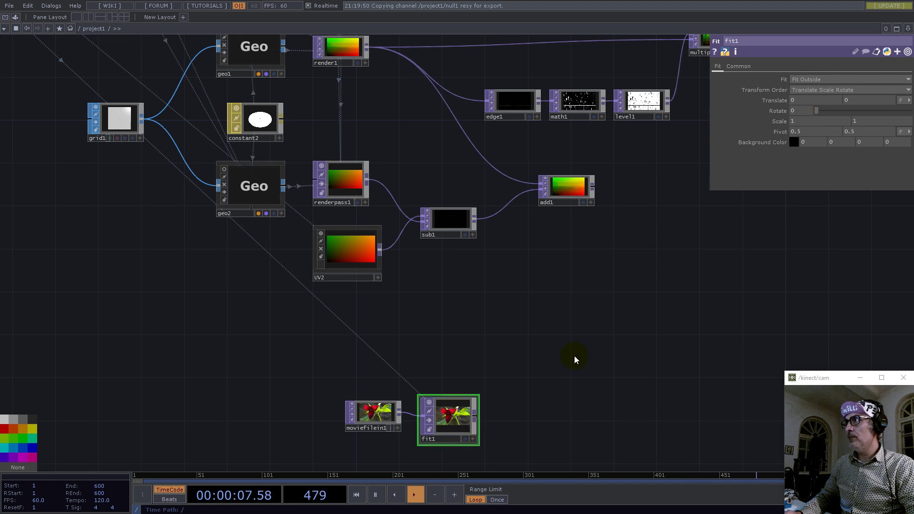
scroll(458, 424, up, 6)
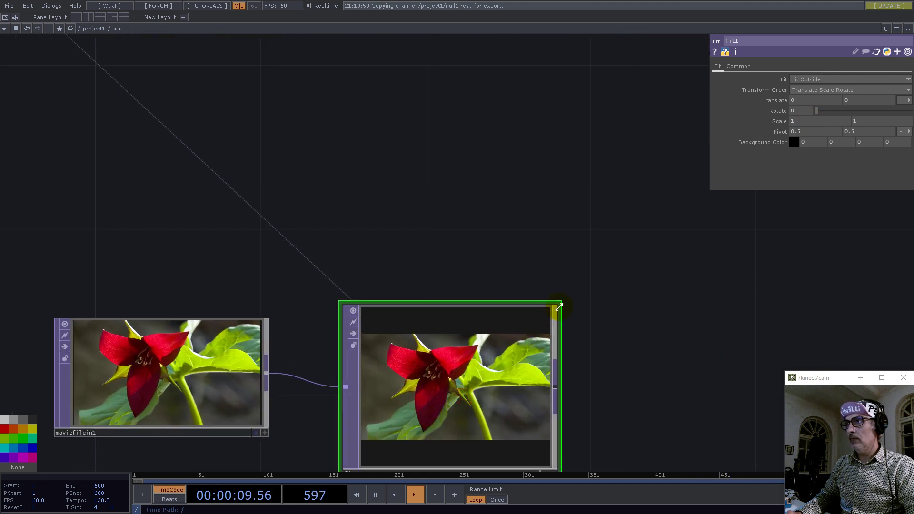
drag(557, 306, 557, 305)
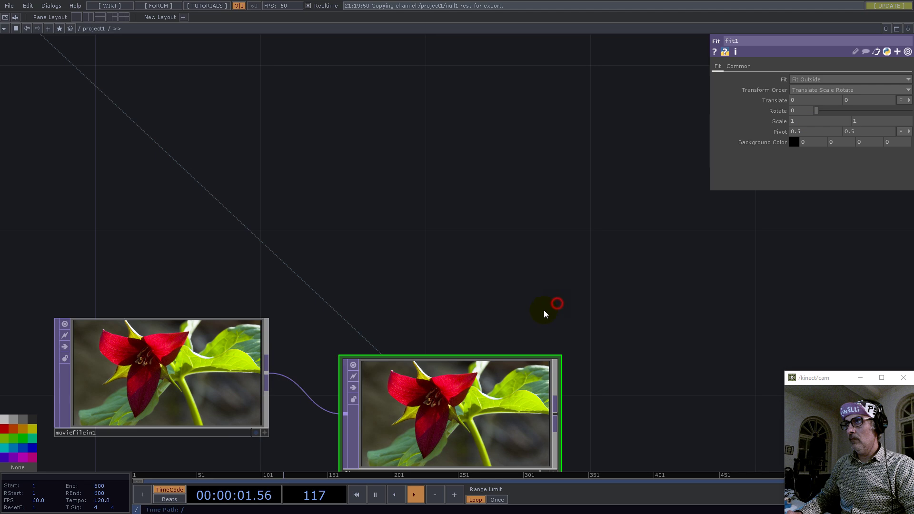
middle_drag(486, 318, 484, 344)
scroll(486, 345, down, 2)
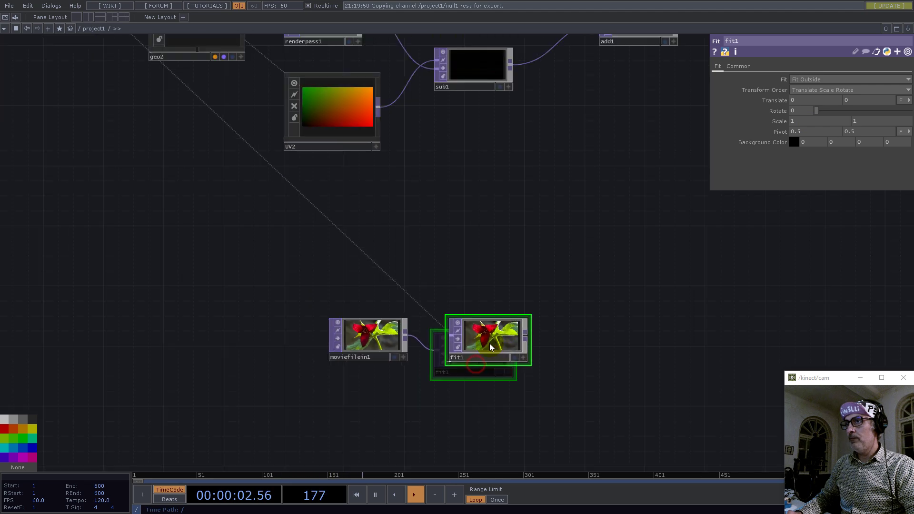
- Create a Remap TOP fed by fit1 and shift the moviefilein1, fit1 and remap1 chain farther right below add1
right_click(527, 333)
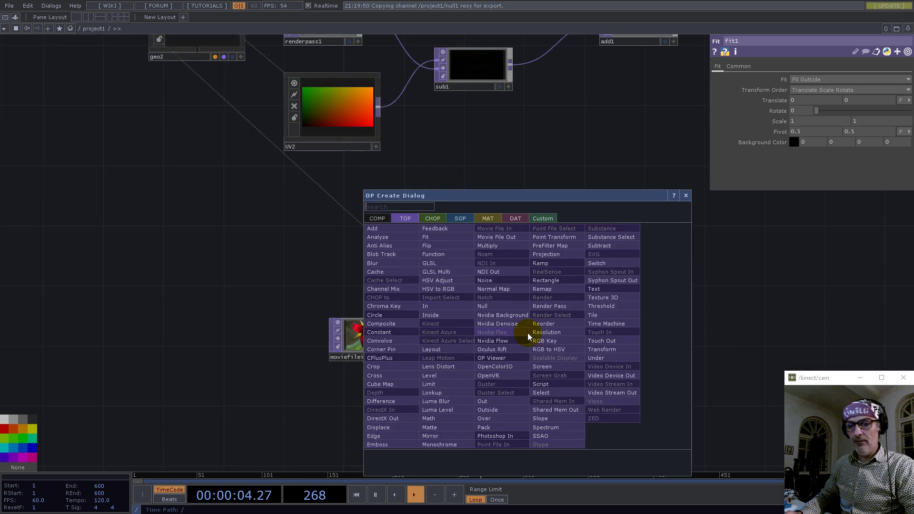
click(542, 286)
click(621, 232)
scroll(586, 263, down, 3)
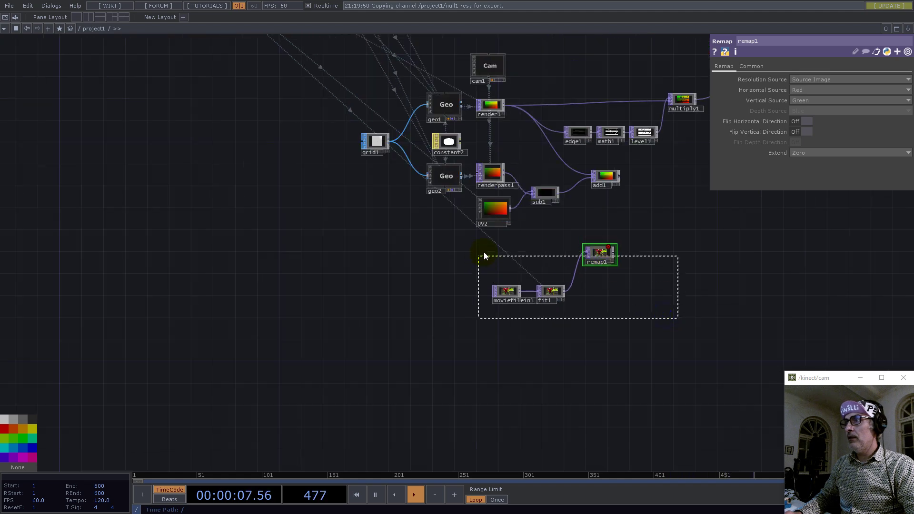
drag(643, 210, 530, 253)
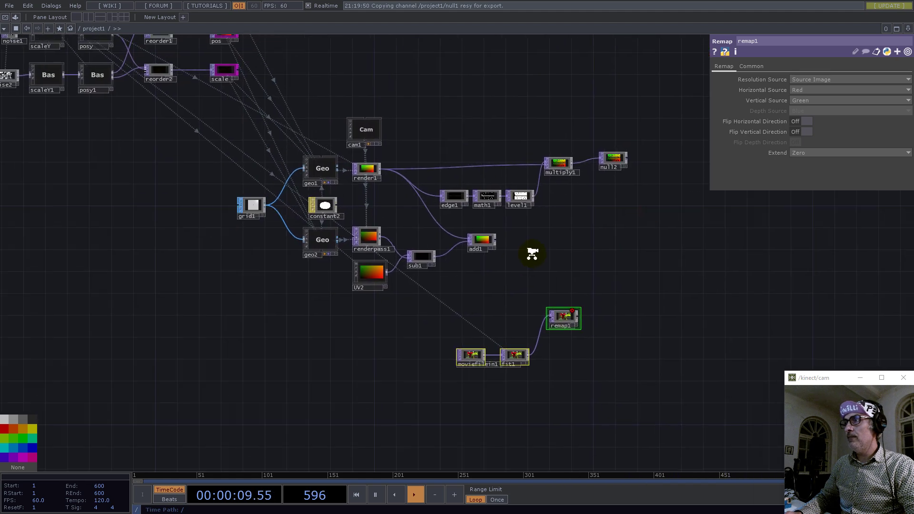
- Connect add1 to remap1's second input and inspect the remapped flower image up close
scroll(530, 253, up, 5)
drag(464, 228, 568, 381)
scroll(571, 385, up, 5)
scroll(598, 304, down, 4)
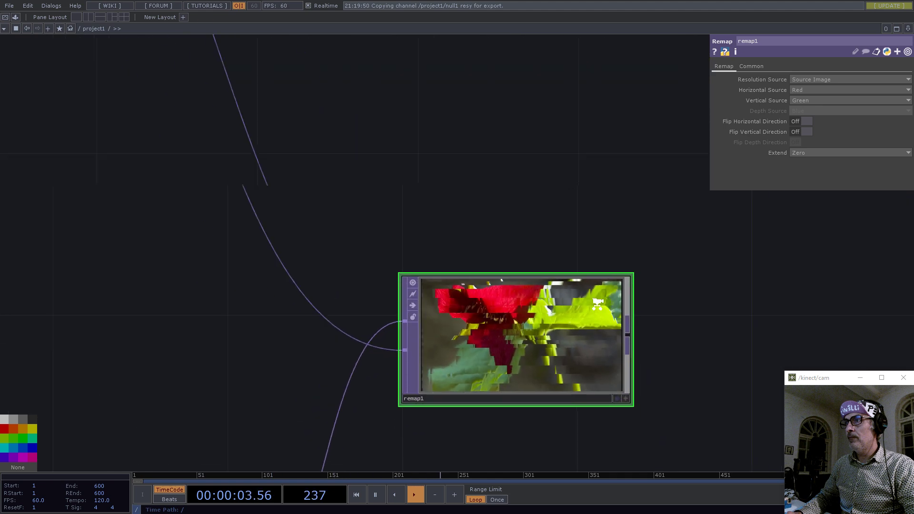
scroll(605, 355, up, 3)
scroll(477, 305, down, 5)
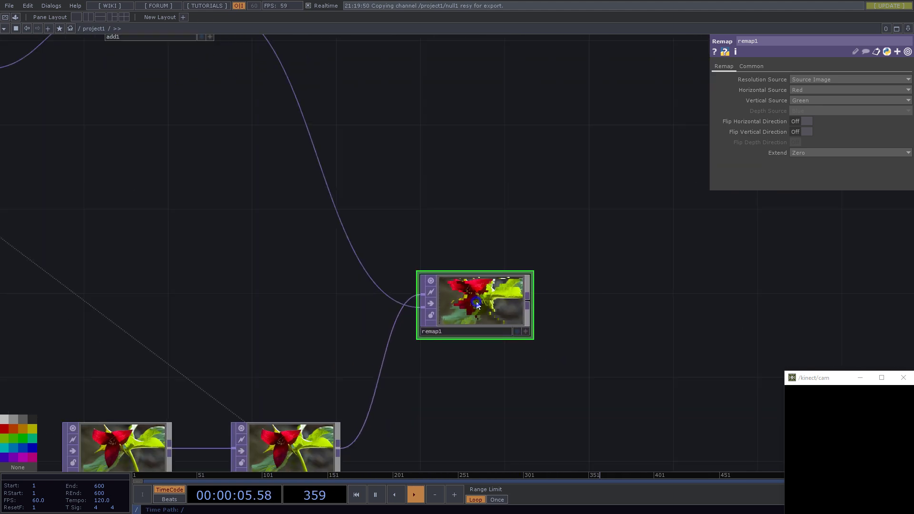
- Open remap1 in a floating viewer window and shrink it so the network stays accessible
right_click(481, 281)
click(497, 288)
drag(541, 127, 525, 63)
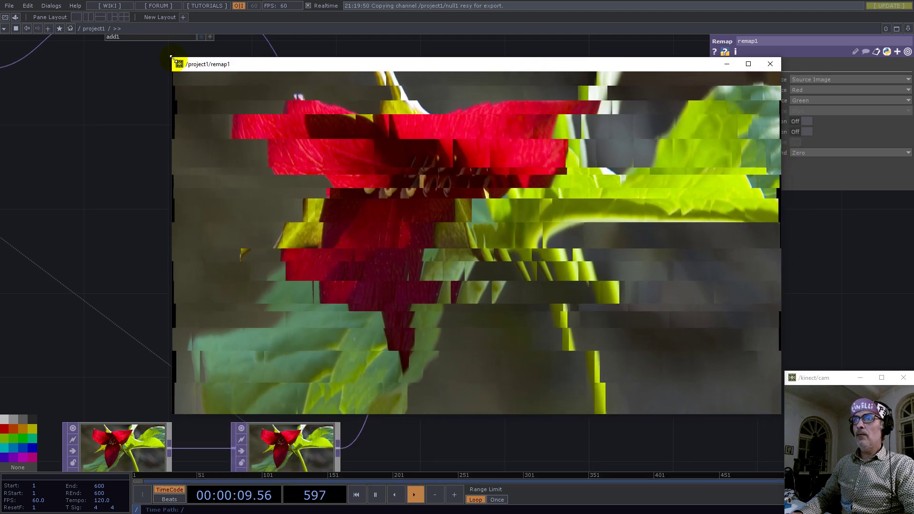
drag(172, 58, 357, 193)
drag(237, 139, 330, 134)
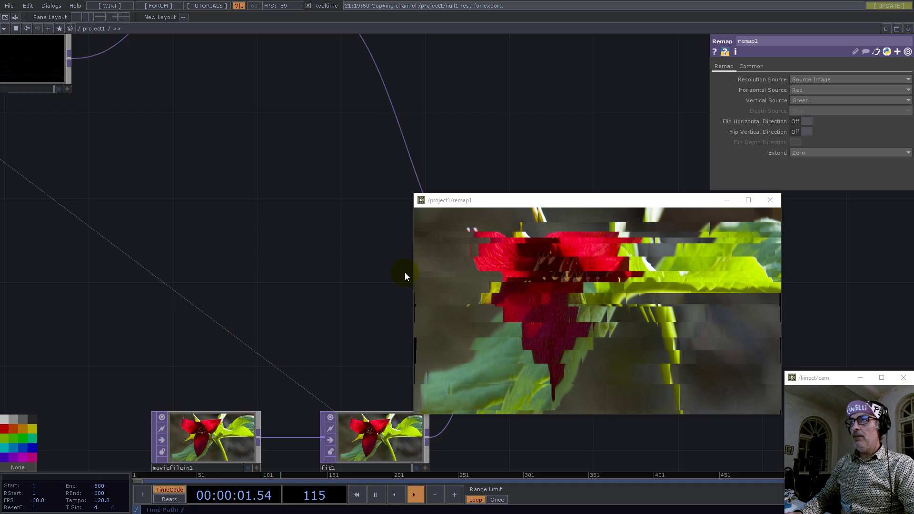
- Move the noise2 node slightly farther left and set noise1's Amplitude to 0
scroll(405, 270, down, 4)
scroll(293, 264, down, 5)
scroll(152, 167, up, 10)
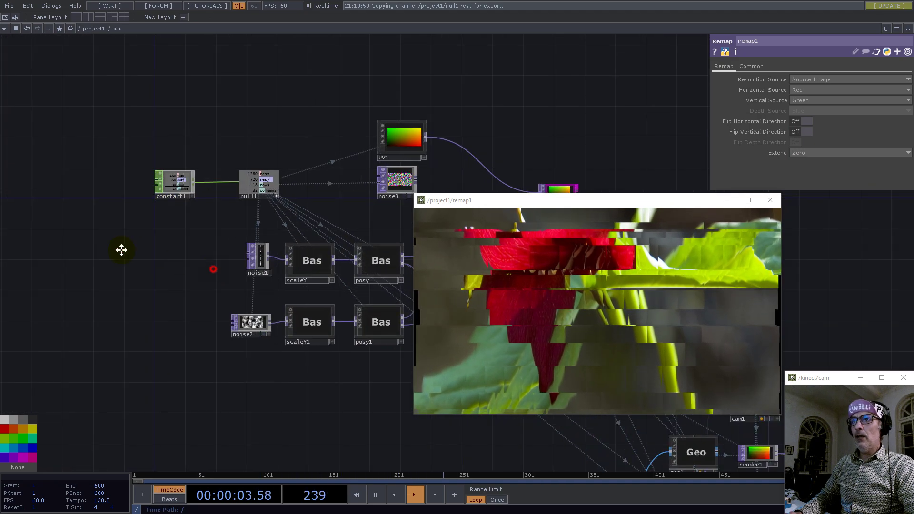
drag(178, 223, 115, 223)
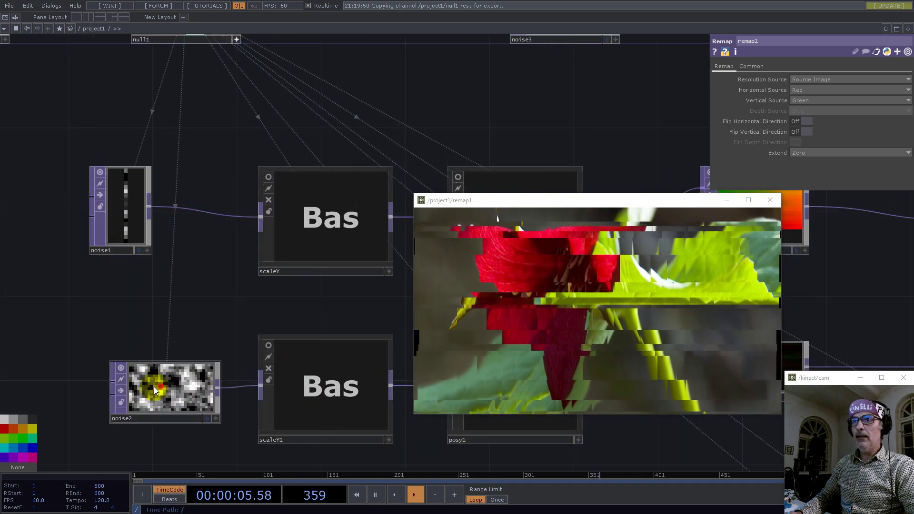
drag(155, 384, 113, 384)
click(126, 219)
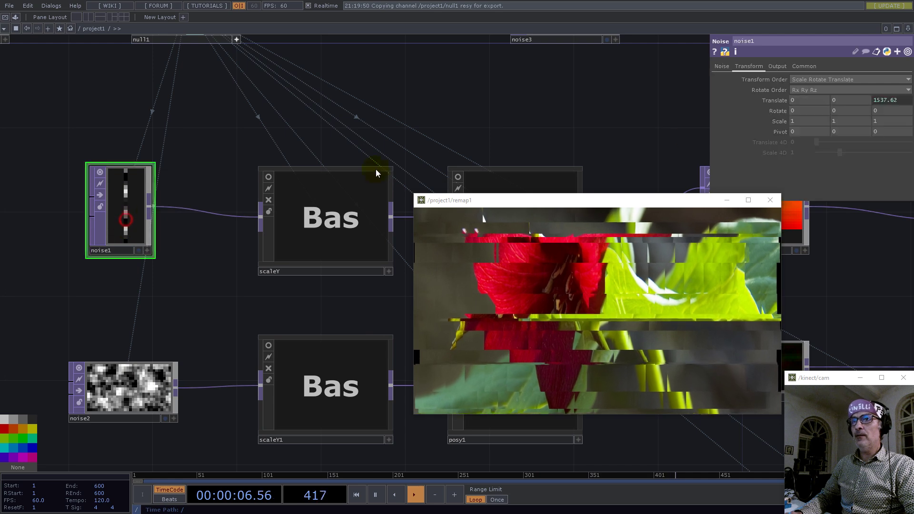
click(722, 66)
drag(835, 164, 758, 159)
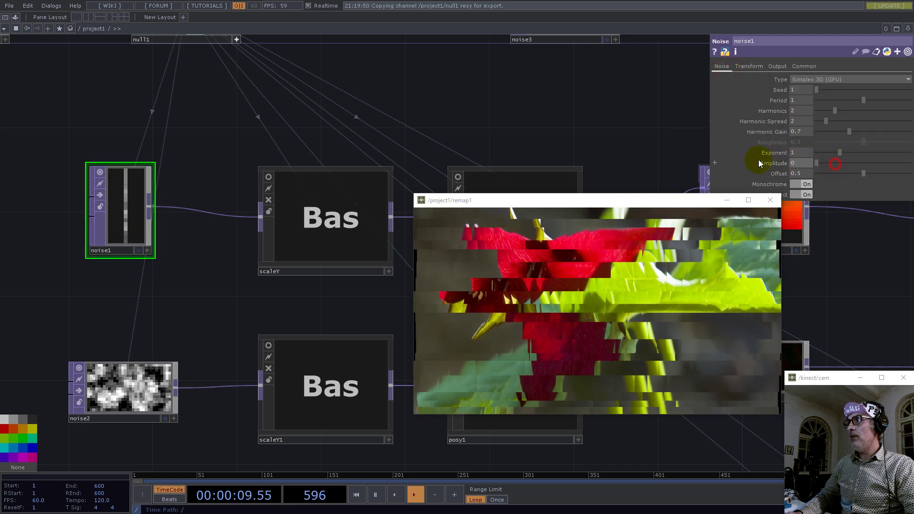
- Set noise2's Amplitude to 0
click(143, 394)
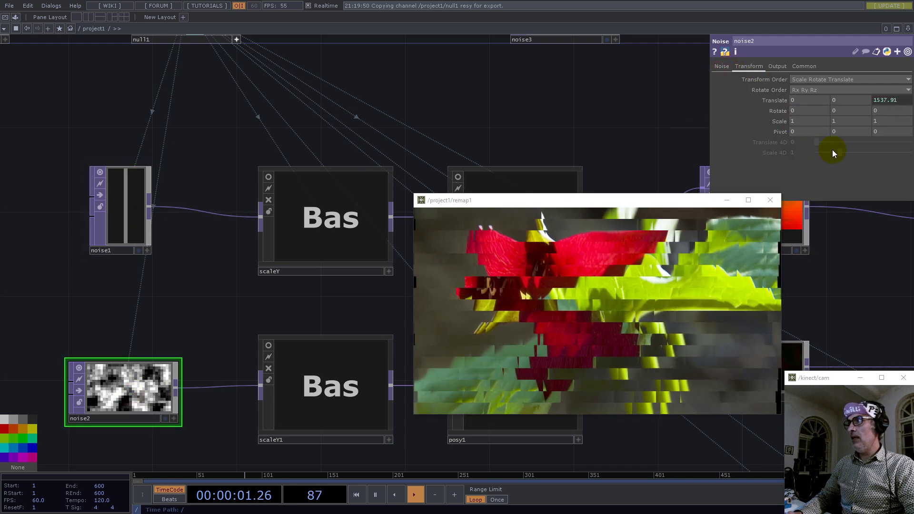
click(722, 66)
drag(830, 163, 731, 159)
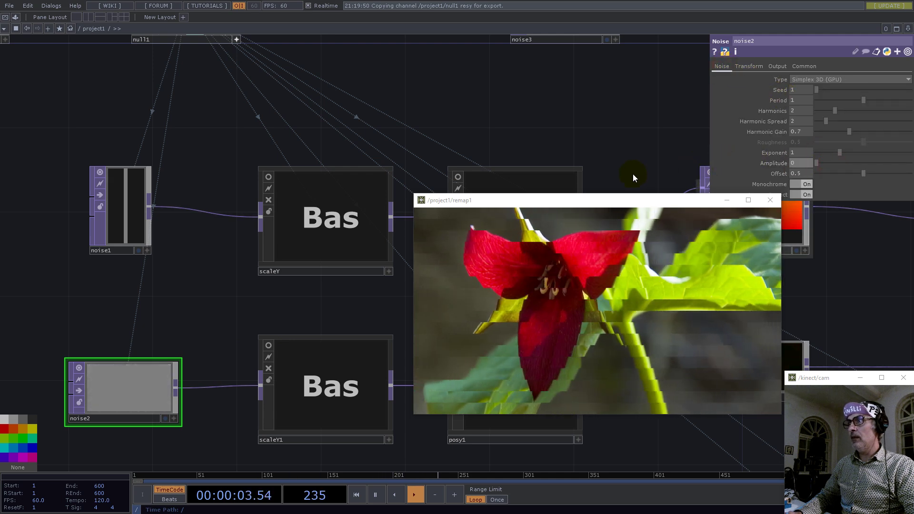
- Examine the network from the posy nodes through pos and scale to render1, renderpass1, sub1 and add1
drag(503, 129, 241, 117)
scroll(281, 231, down, 3)
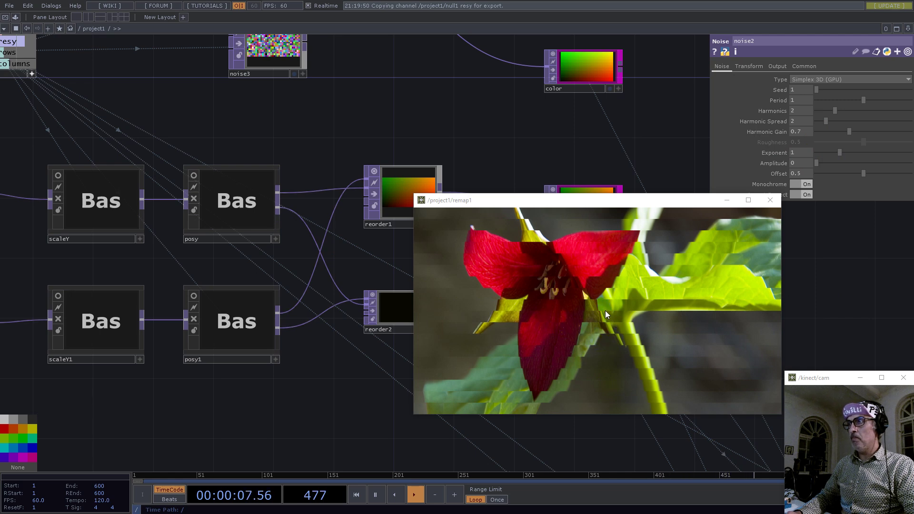
drag(470, 143, 302, 125)
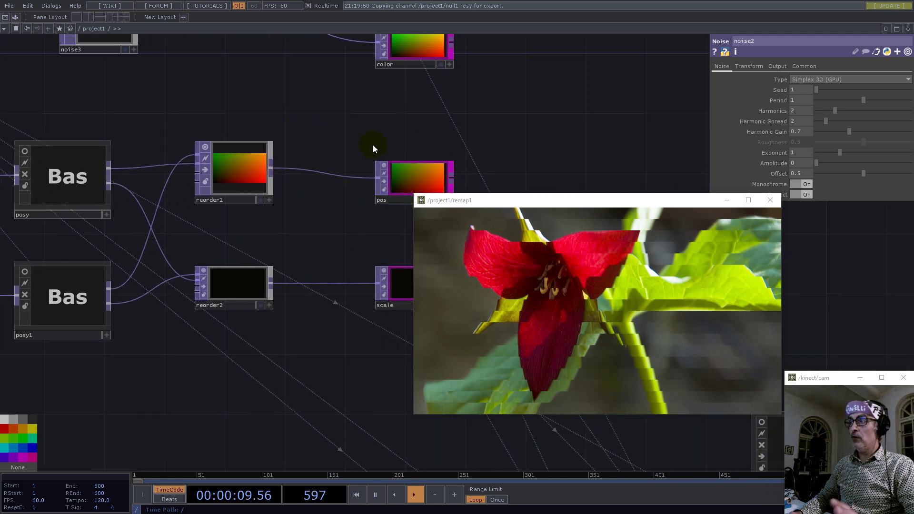
drag(559, 144, 258, 123)
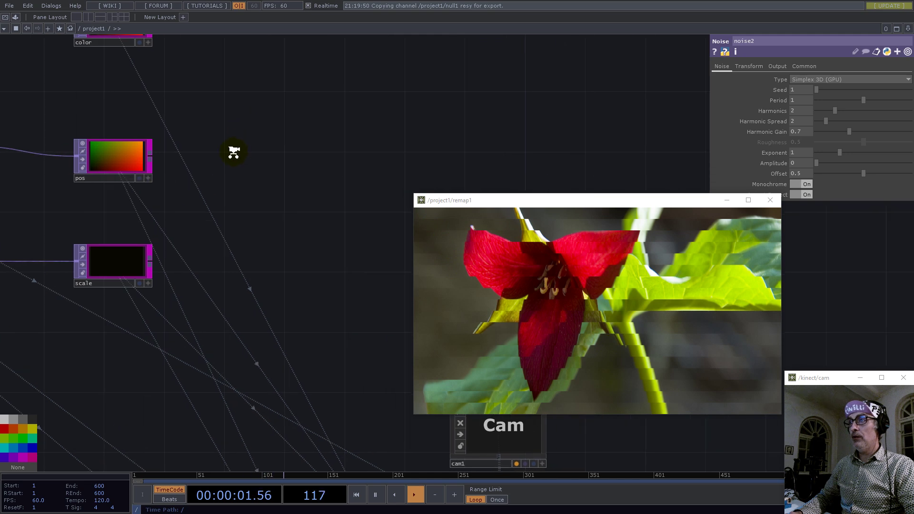
middle_drag(234, 152, 259, 199)
scroll(352, 351, up, 5)
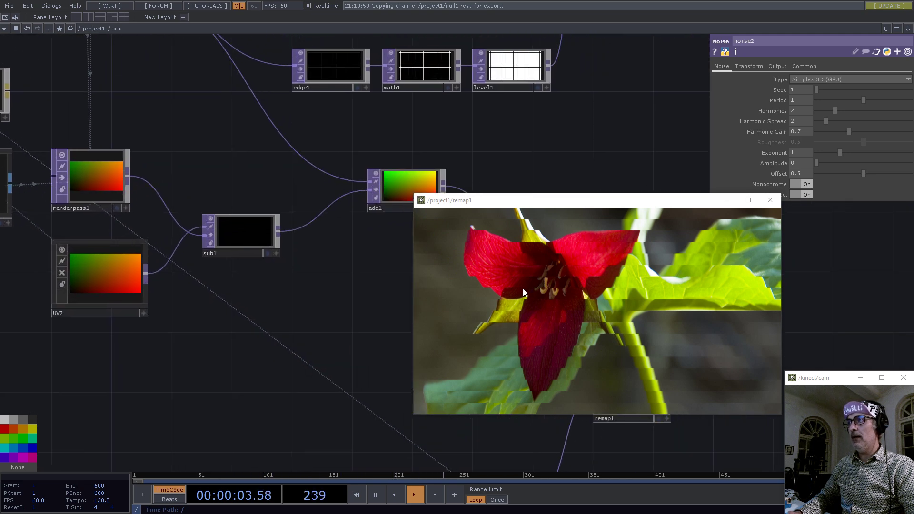
drag(315, 320, 337, 376)
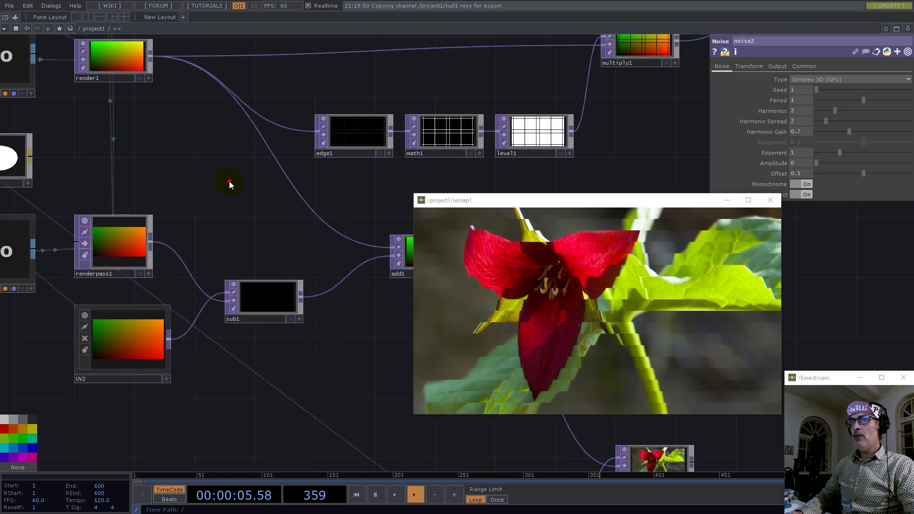
drag(228, 182, 246, 262)
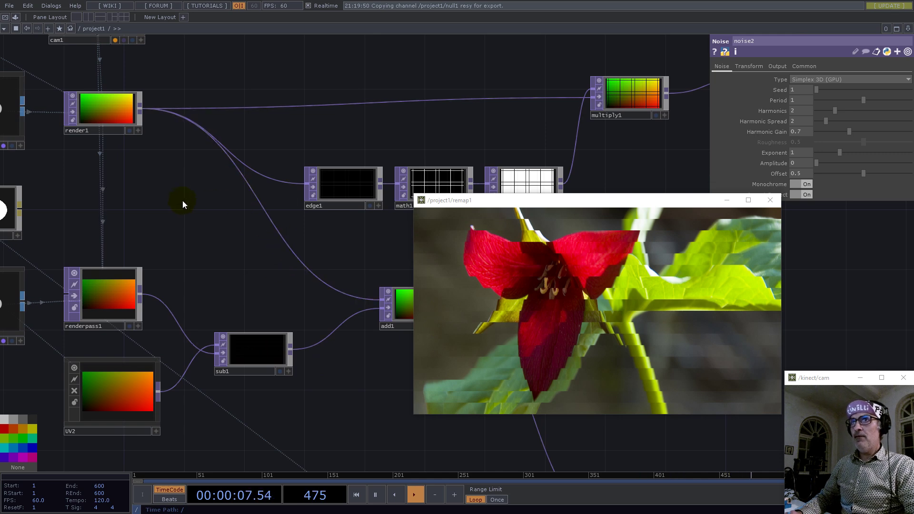
mouse_move(179, 201)
mouse_down()
mouse_move(292, 185)
mouse_move(294, 177)
mouse_move(176, 189)
mouse_up()
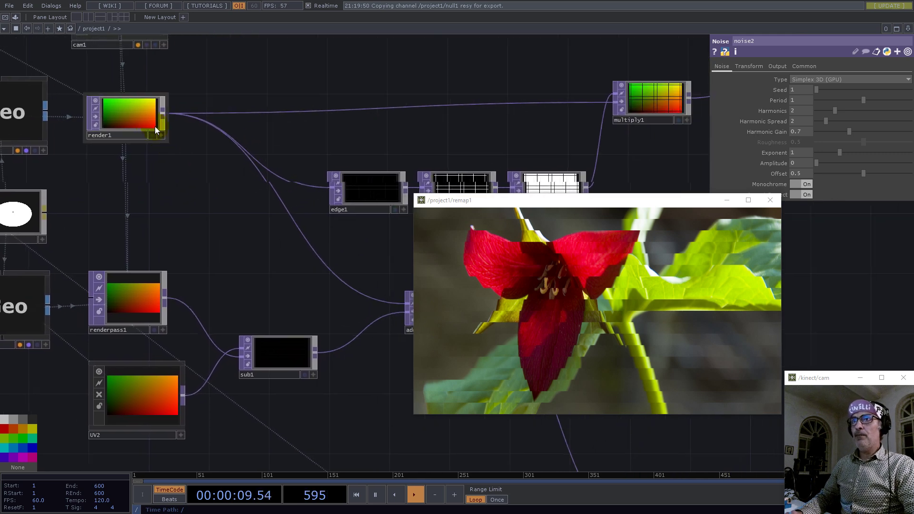
- Activate render1's viewer, inspect its pixels as points and return it to the image view
scroll(119, 109, up, 5)
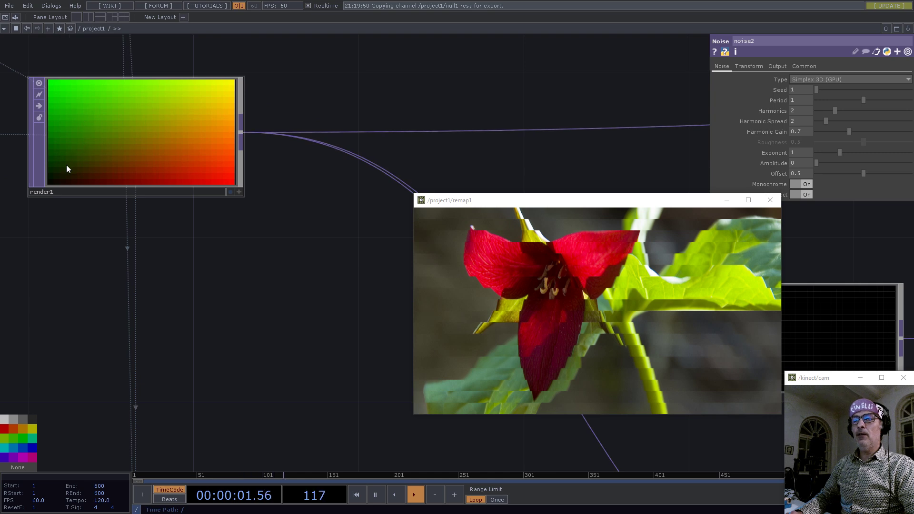
click(239, 193)
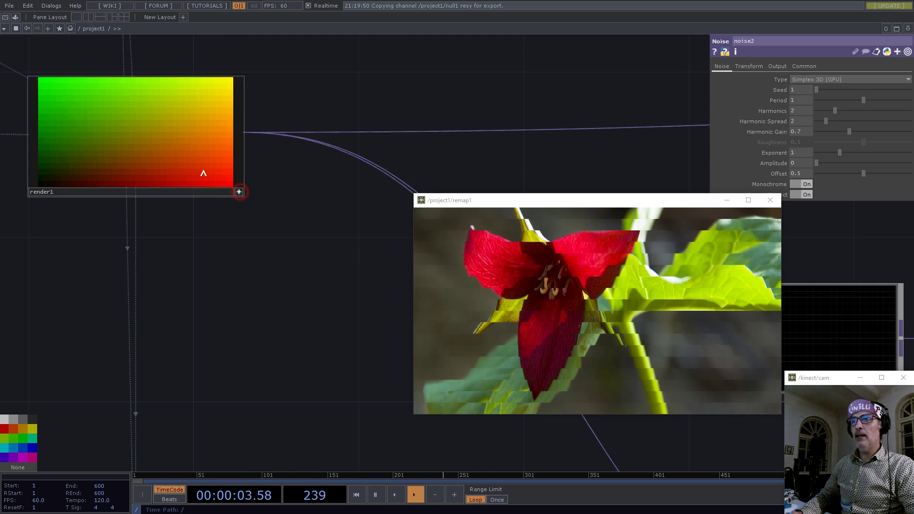
right_click(175, 156)
click(206, 226)
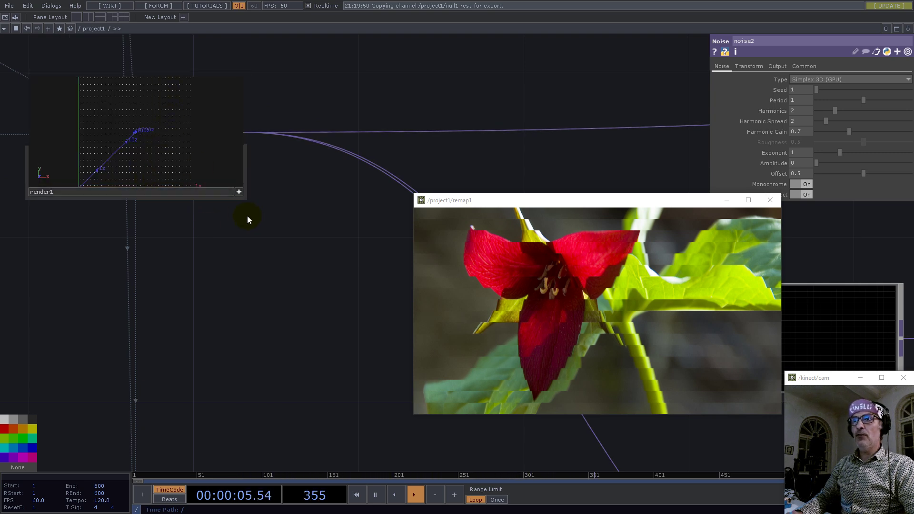
right_click(198, 107)
click(231, 262)
scroll(245, 200, down, 8)
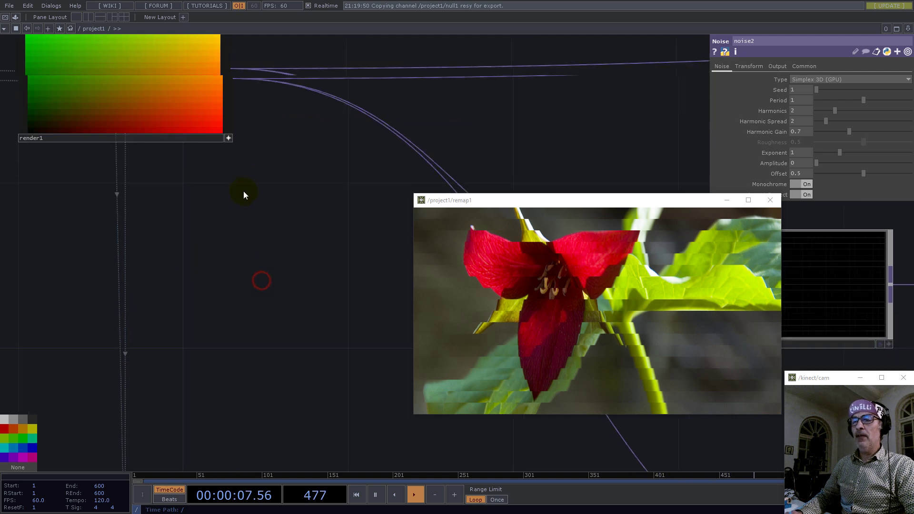
- Activate renderpass1's viewer, inspect its pixels as points and restore its image view
scroll(237, 300, up, 5)
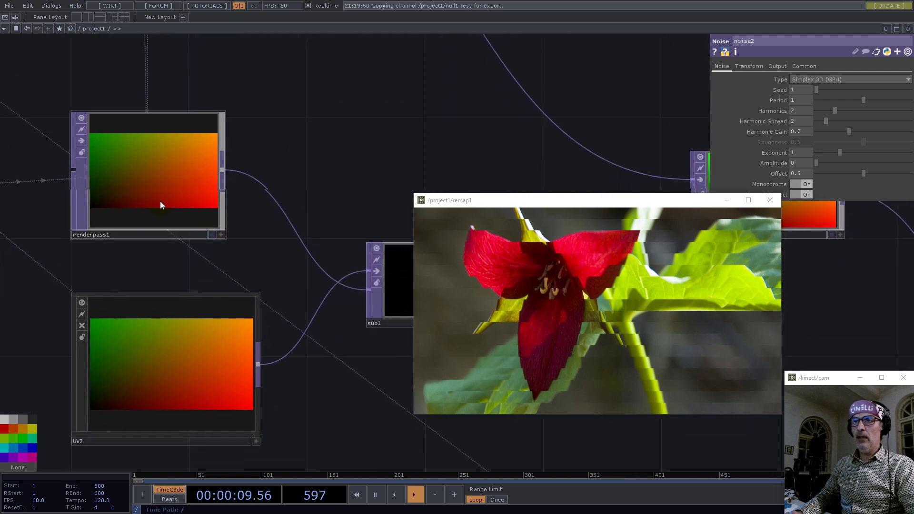
click(221, 233)
right_click(175, 178)
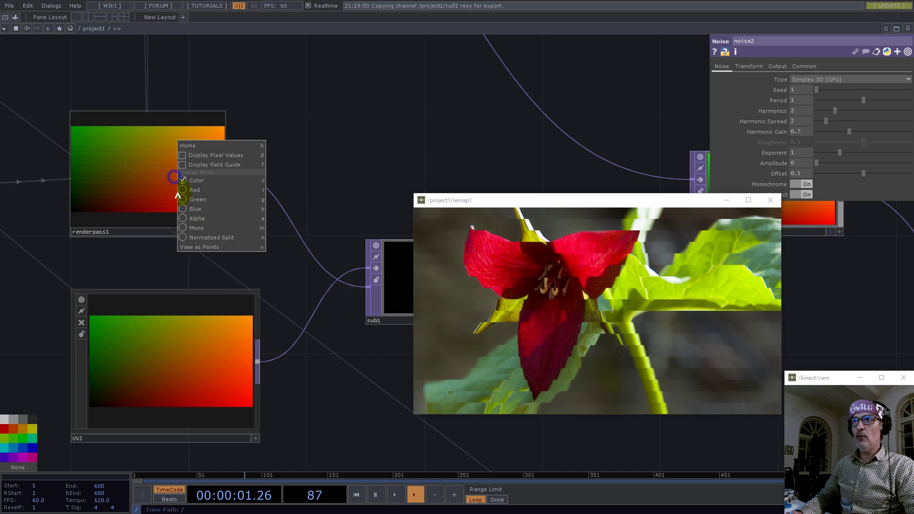
click(199, 247)
scroll(102, 176, down, 4)
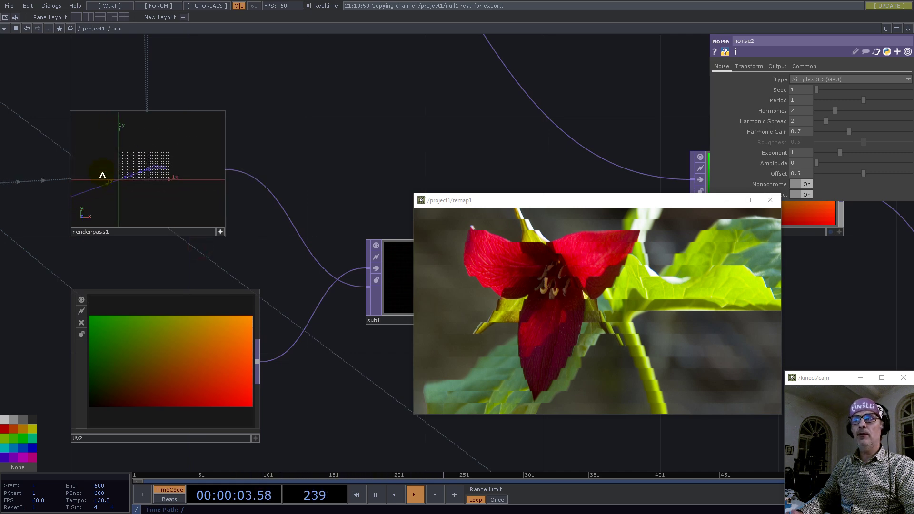
right_click(180, 200)
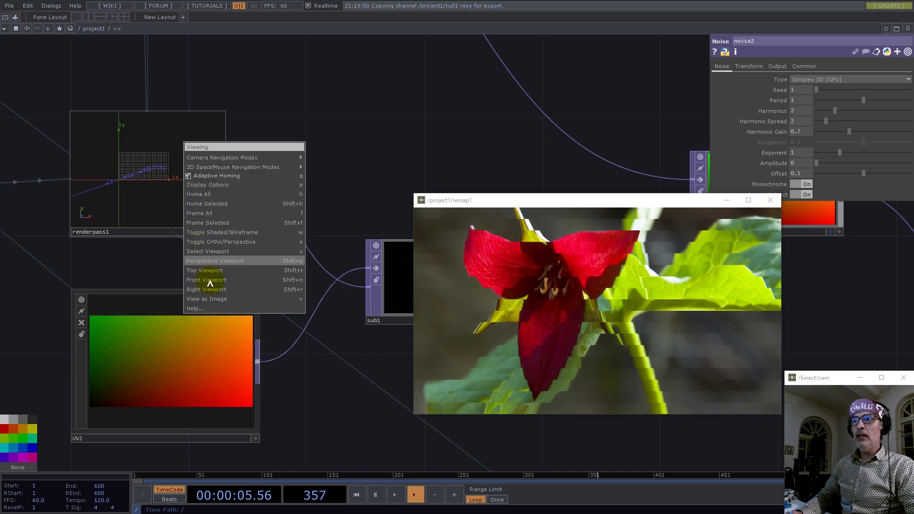
click(222, 298)
- Insert a Math TOP on the connection from render1 to add1, above sub1
drag(344, 146, 199, 242)
scroll(258, 284, down, 4)
scroll(257, 285, down, 3)
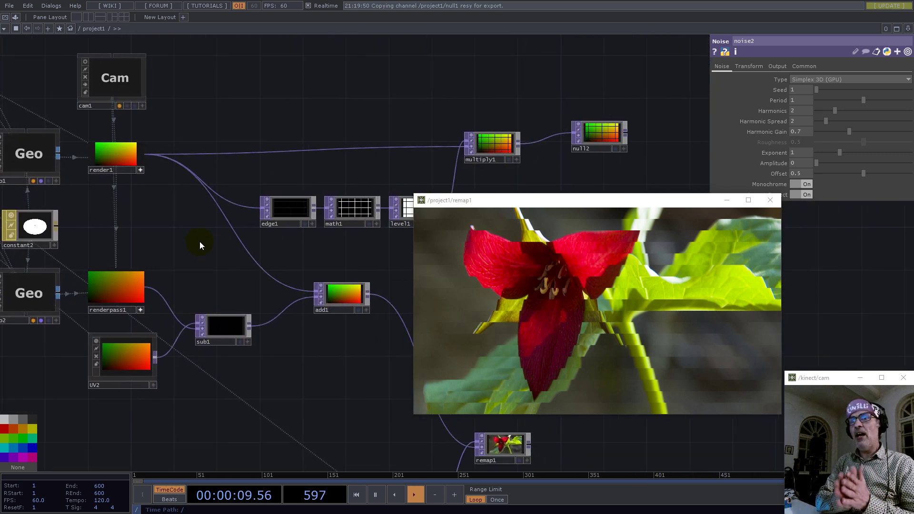
right_click(238, 227)
click(244, 224)
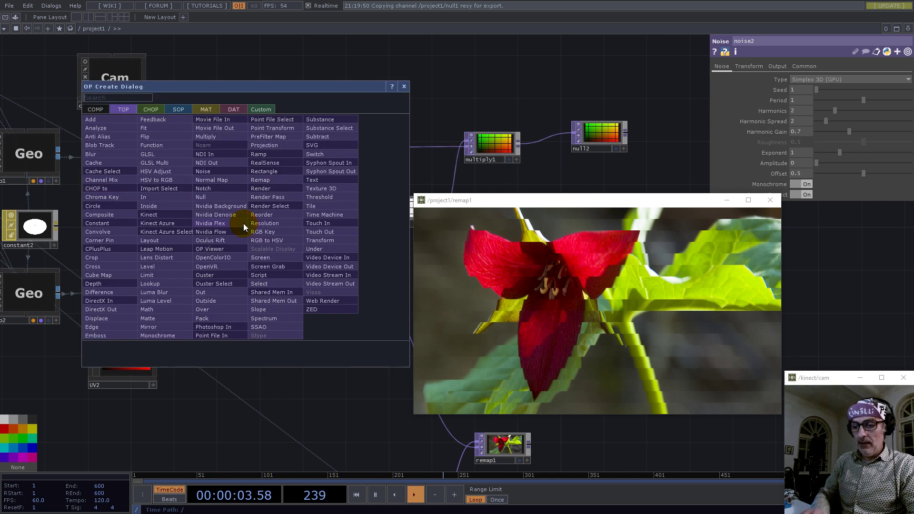
text(math)
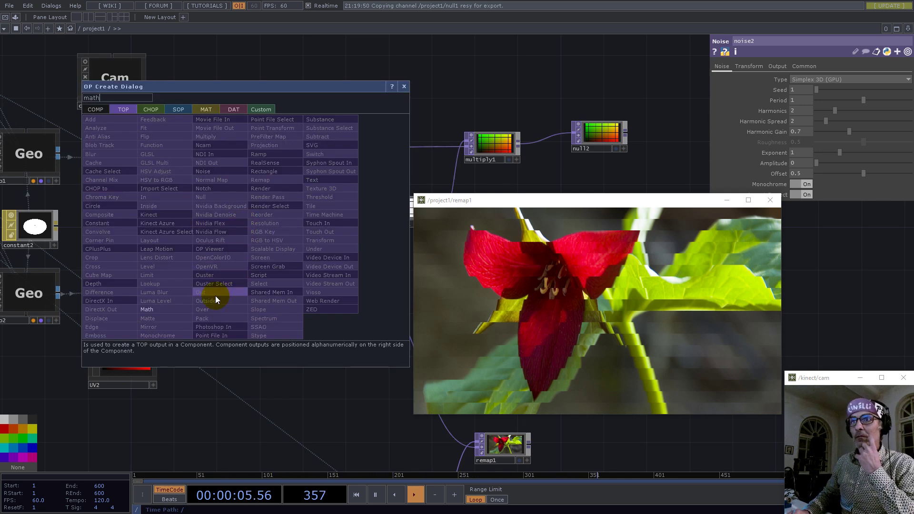
click(182, 310)
click(241, 264)
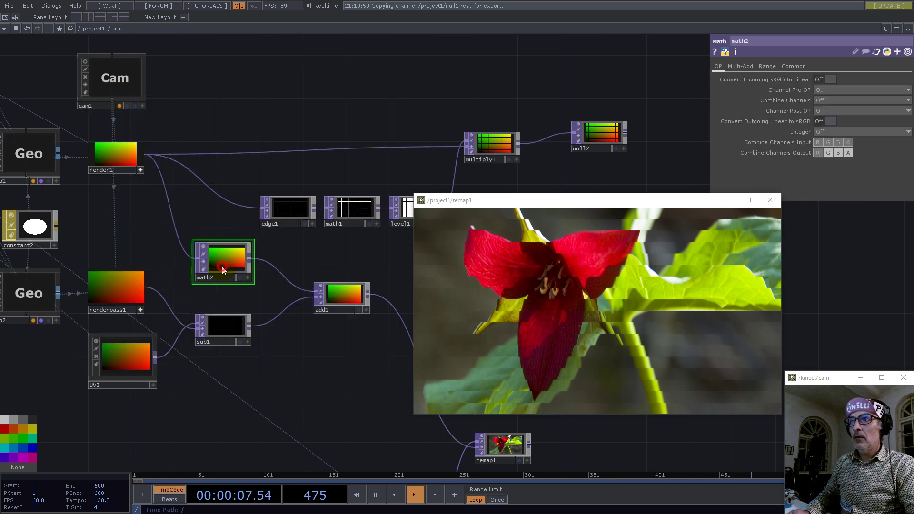
- Set math2's Multiply value as a CHOP reference to null1's resy channel
drag(259, 108, 375, 139)
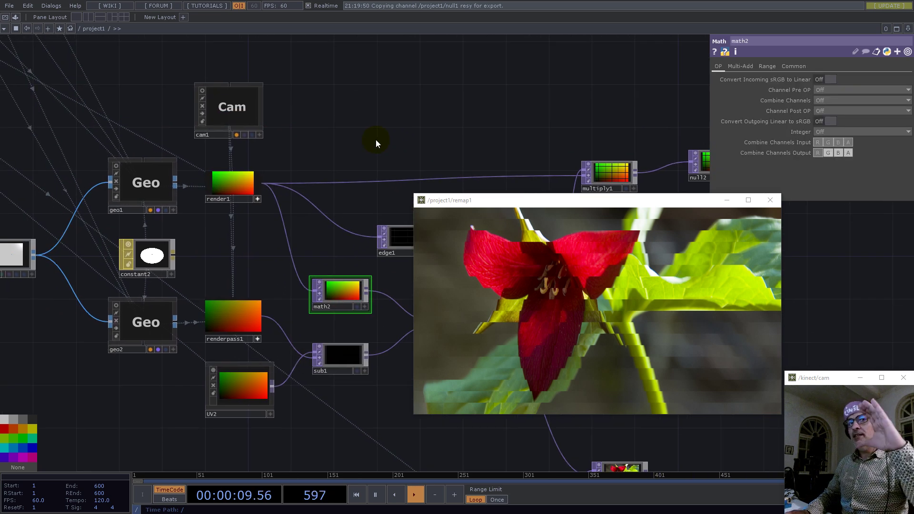
scroll(360, 142, down, 5)
drag(286, 72, 393, 272)
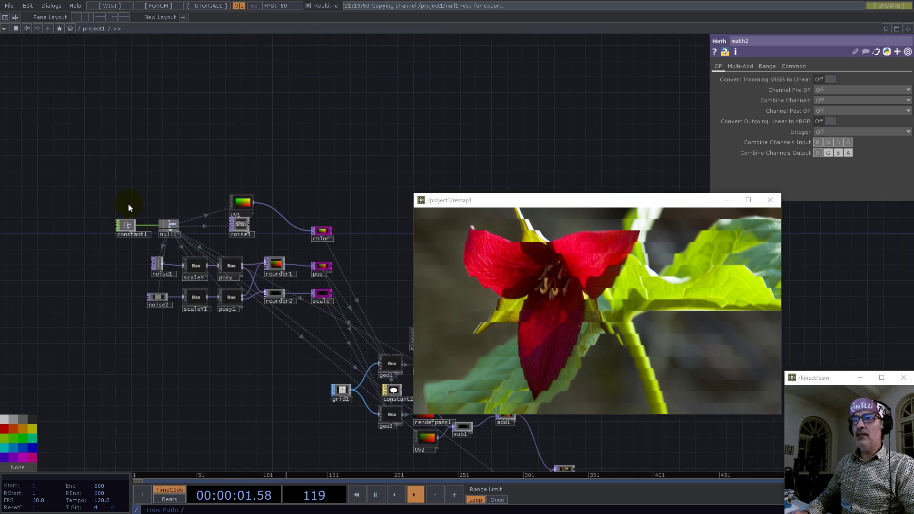
scroll(142, 221, up, 4)
click(273, 234)
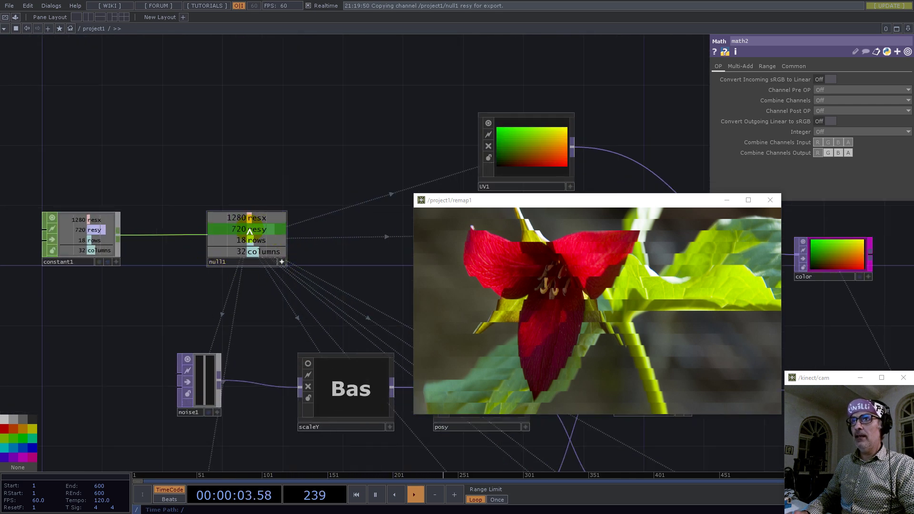
drag(250, 232, 764, 162)
drag(794, 69, 794, 70)
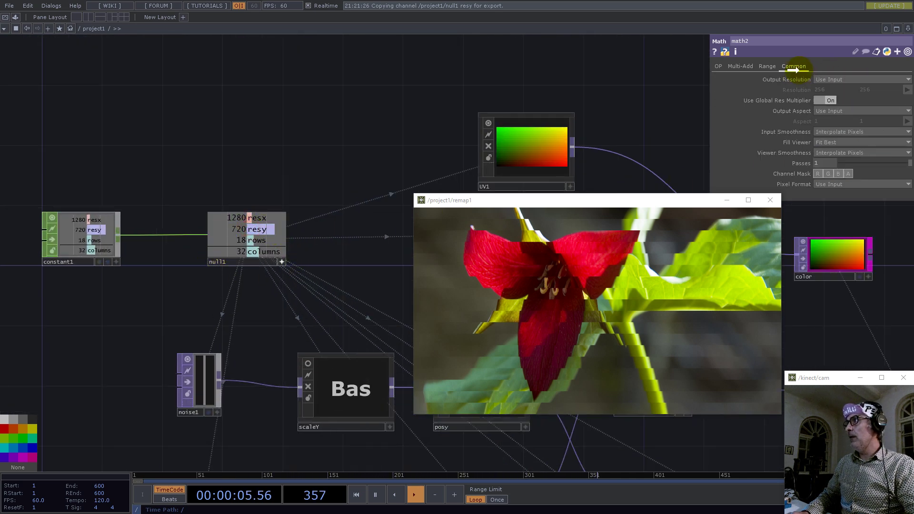
drag(732, 67, 732, 67)
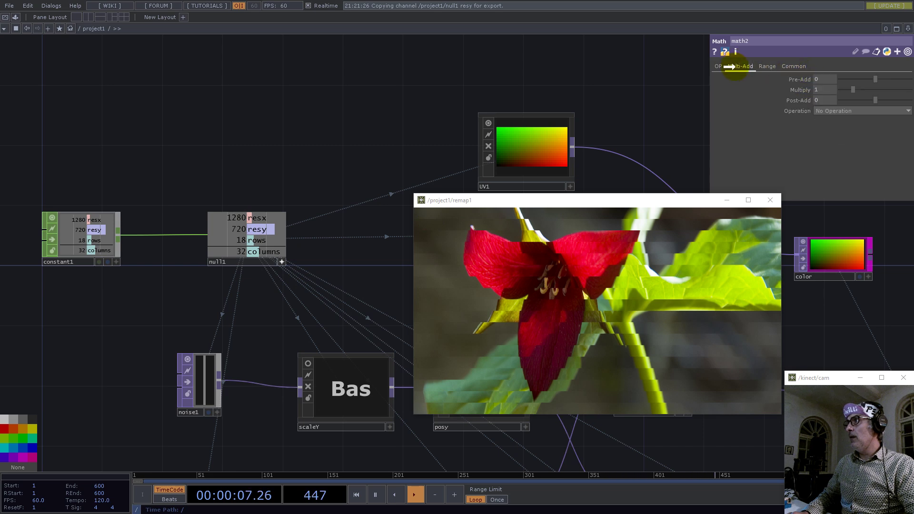
click(822, 85)
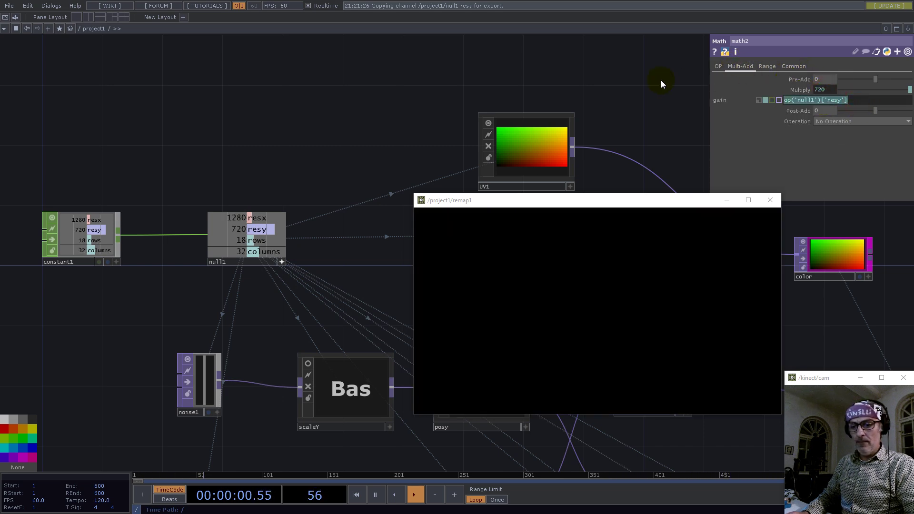
- Extend math2's Multiply expression to op('null1')['resy']/op('null1')['resx']
click(861, 99)
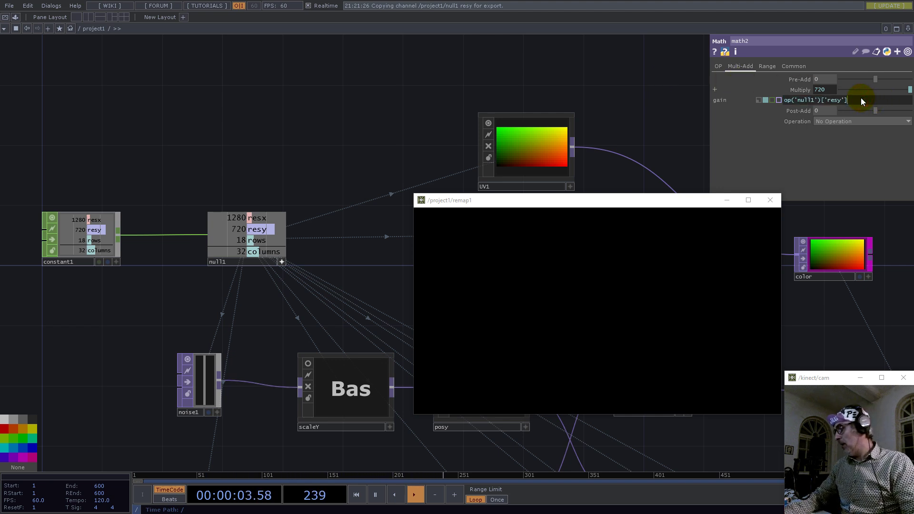
text(/)
text(op('null1')['resy'])
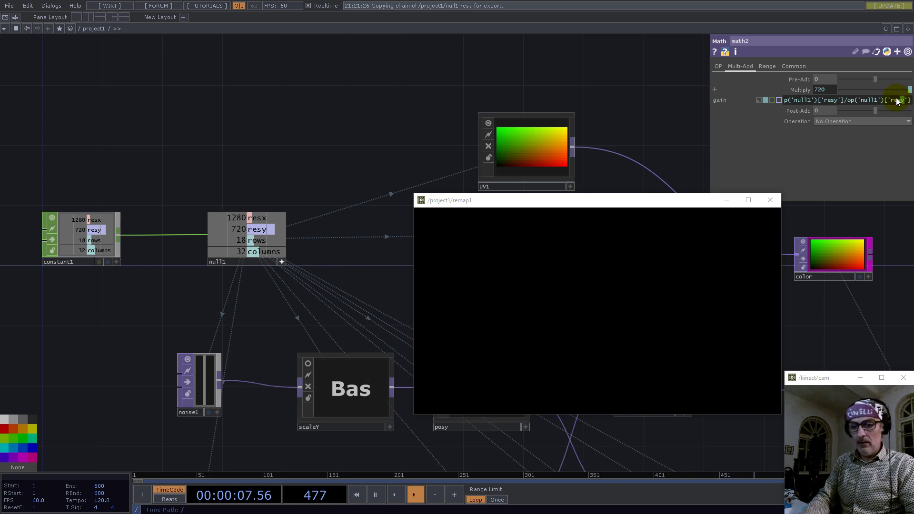
text(x)
key(Return)
- Insert a Math TOP on the connection from add1 to remap1
scroll(98, 147, down, 10)
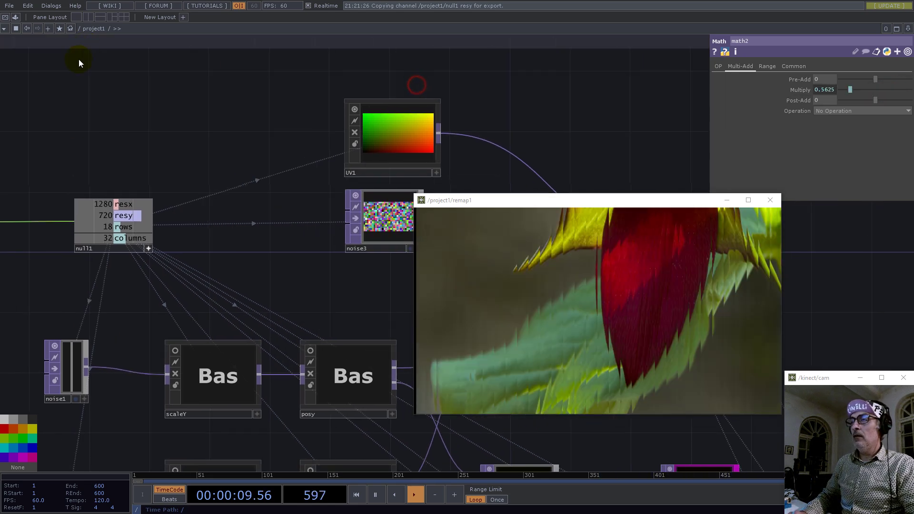
drag(214, 124, 93, 68)
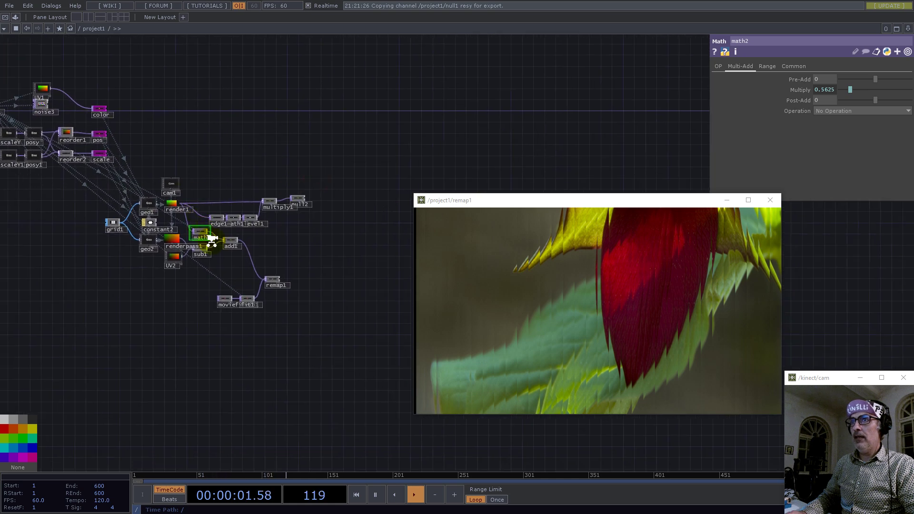
scroll(182, 214, up, 6)
drag(328, 209, 205, 204)
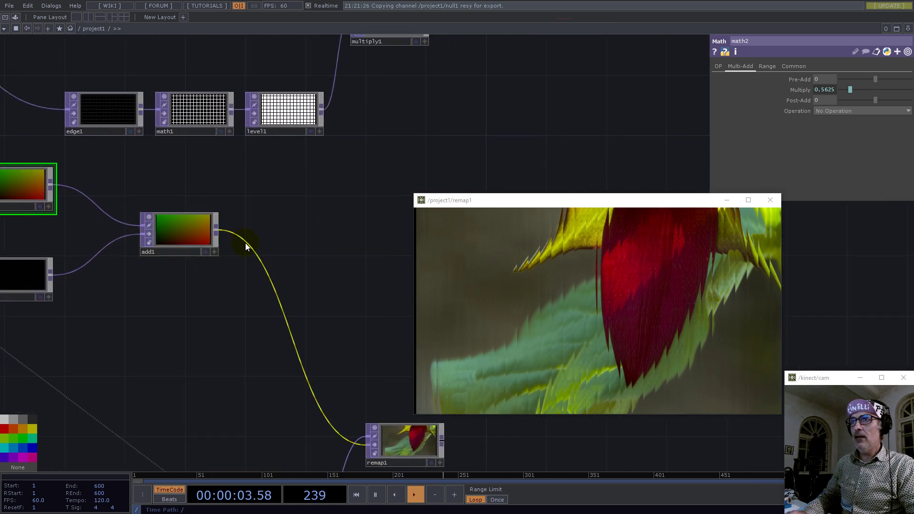
right_click(247, 243)
click(263, 233)
text(math)
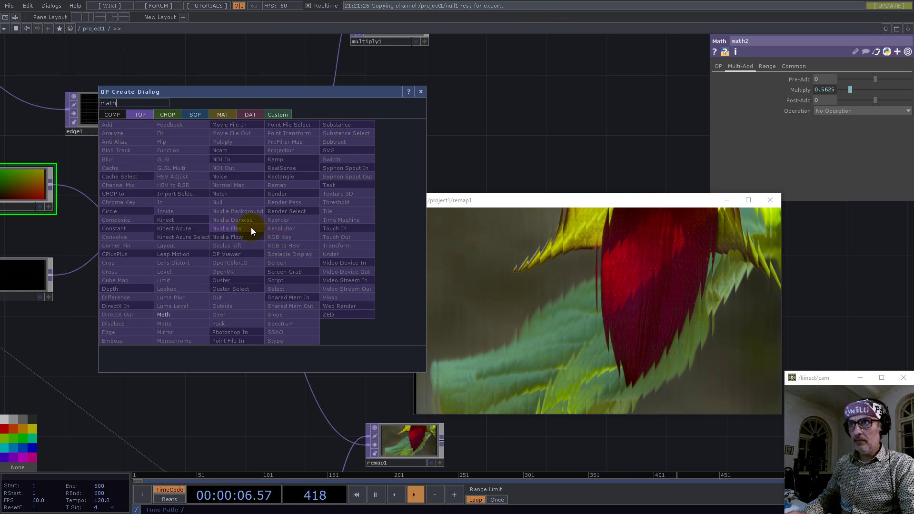
click(163, 315)
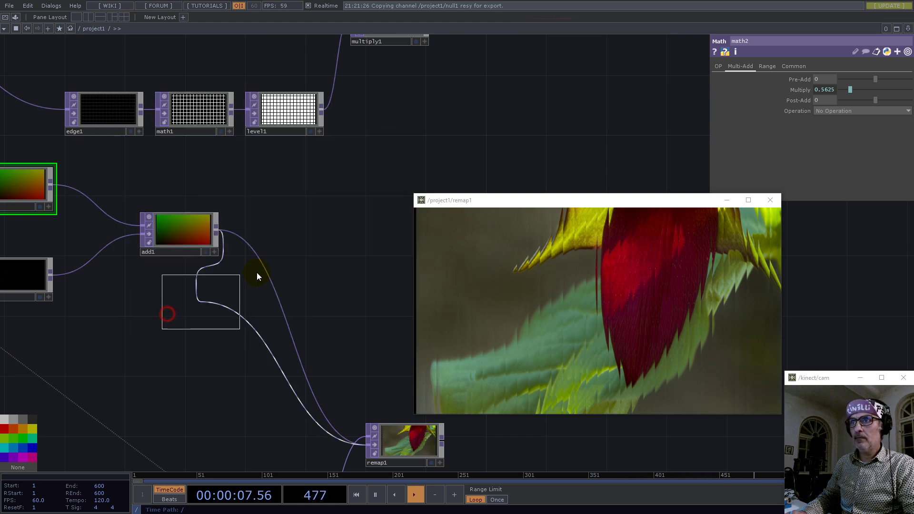
click(302, 245)
- Turn off the red channel in math2's Channel Mask
drag(253, 170, 487, 143)
scroll(487, 141, down, 2)
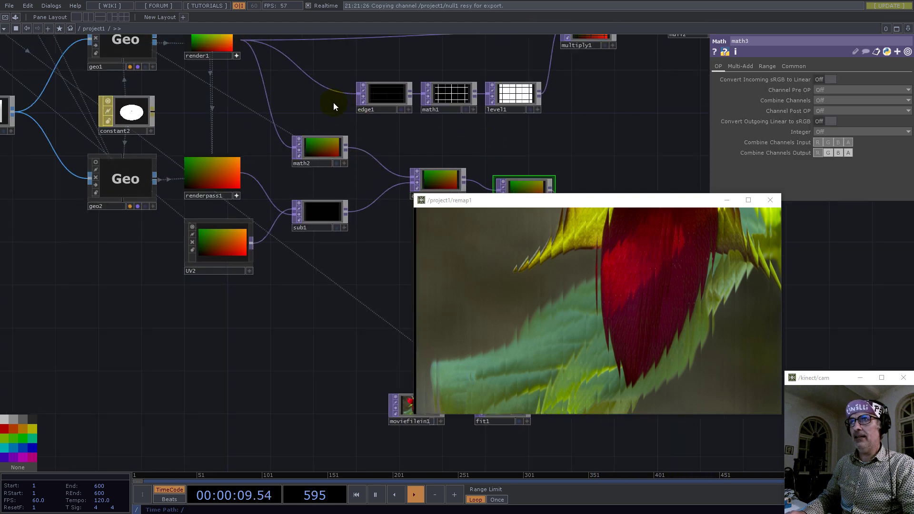
drag(279, 108, 270, 145)
click(318, 184)
click(319, 187)
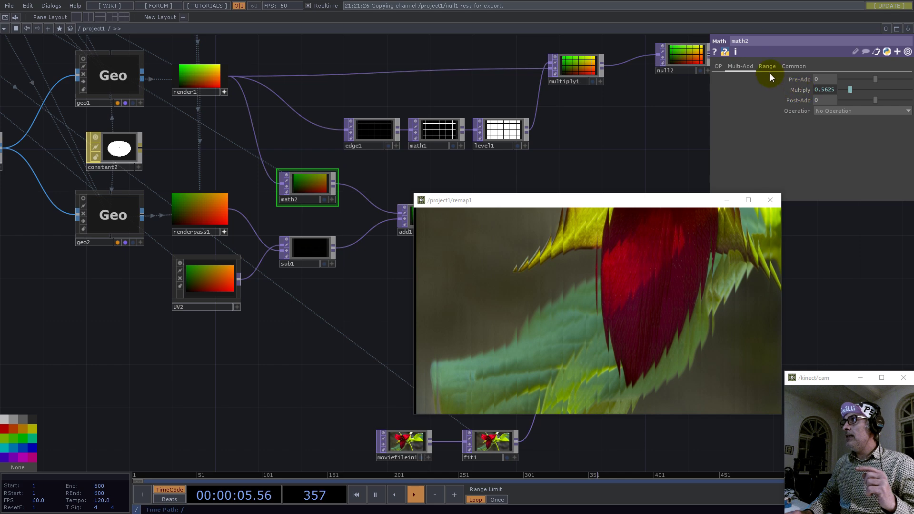
click(798, 68)
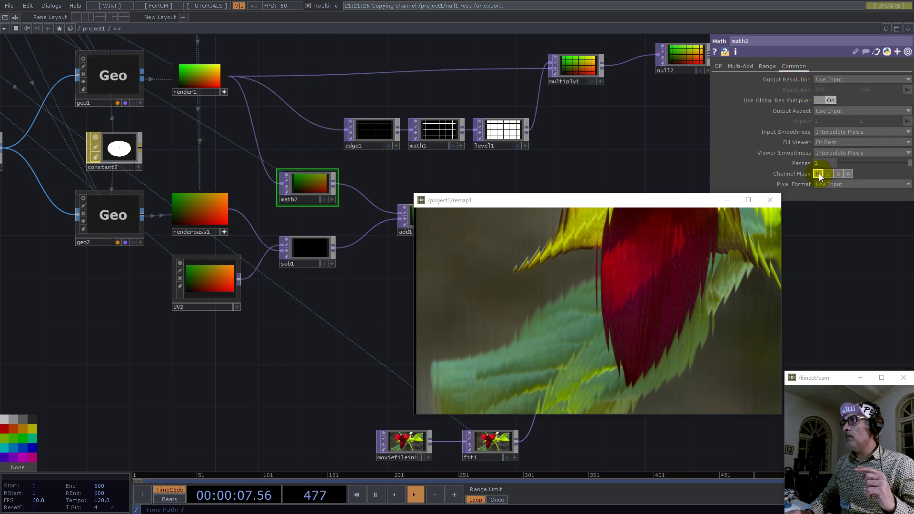
click(820, 173)
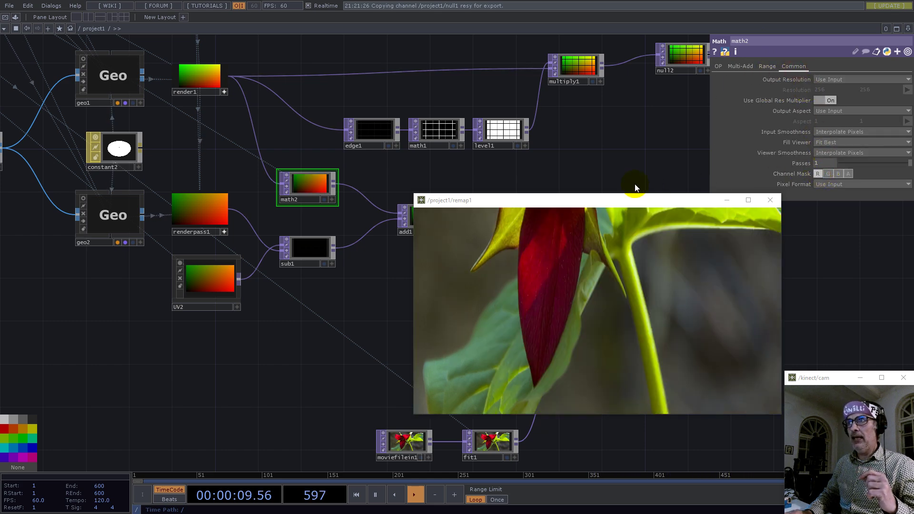
- Replace math3 with a copy of math2, placed beside add1 and fed from add1's output
drag(635, 183, 286, 154)
click(228, 202)
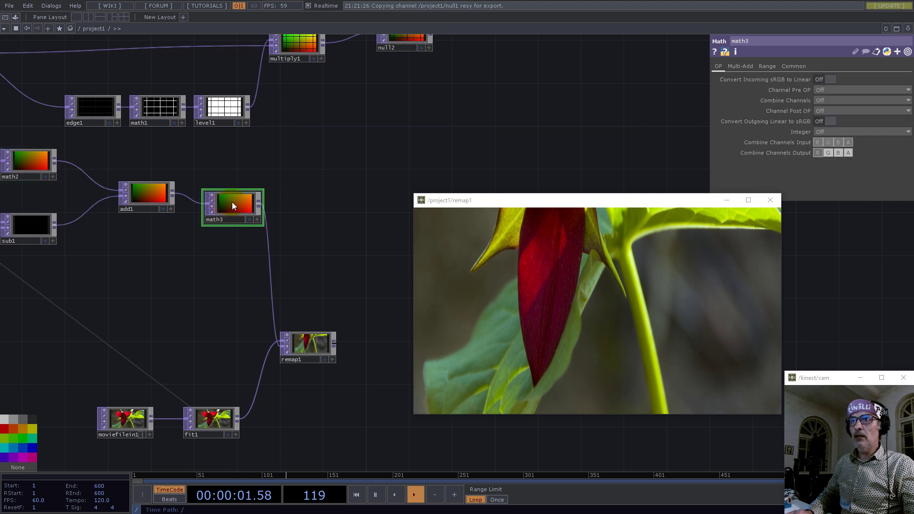
drag(232, 201, 223, 197)
key(Delete)
key(ctrl+v)
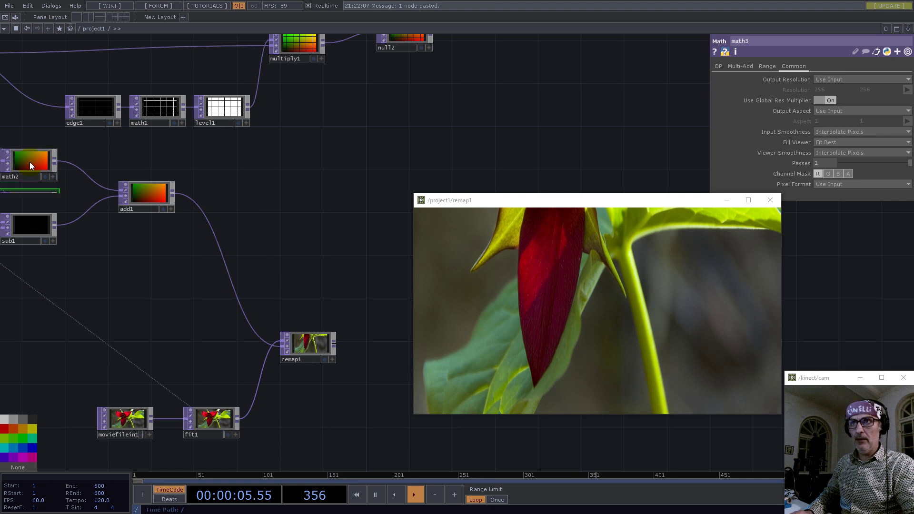
click(260, 199)
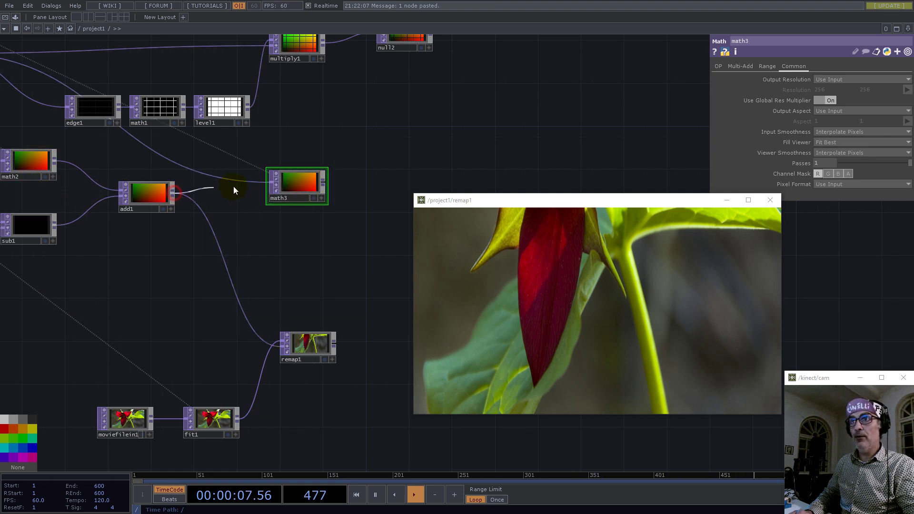
drag(297, 181, 236, 202)
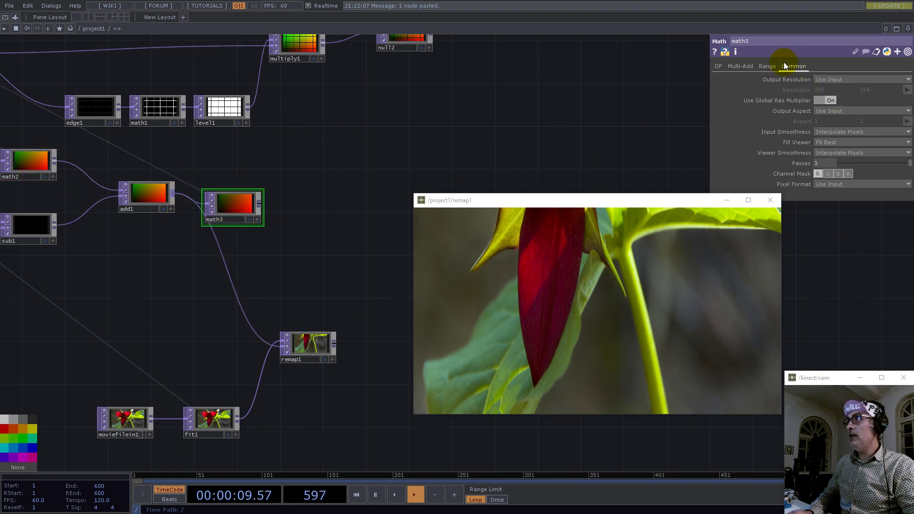
- Set math3's Multiply expression to op('null1')['resx']/op('null1')['resy'] and connect math3's output to remap1
click(740, 66)
click(816, 89)
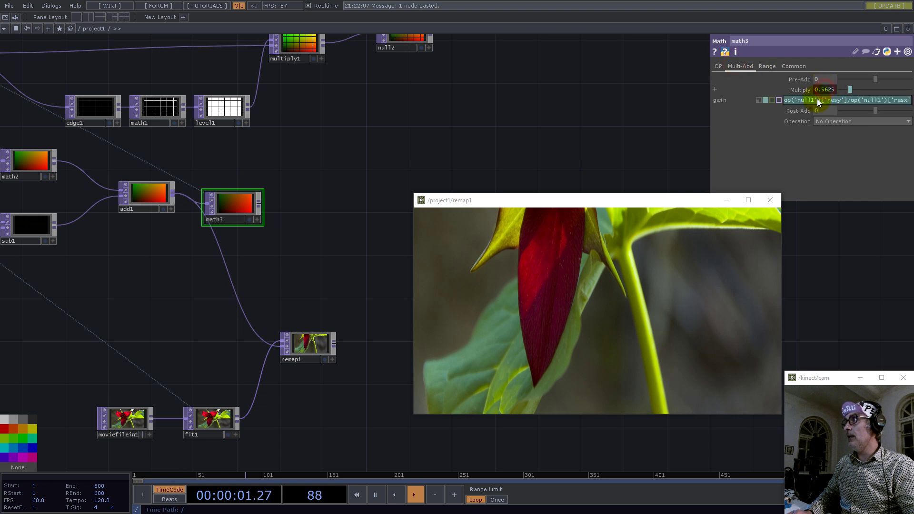
click(842, 101)
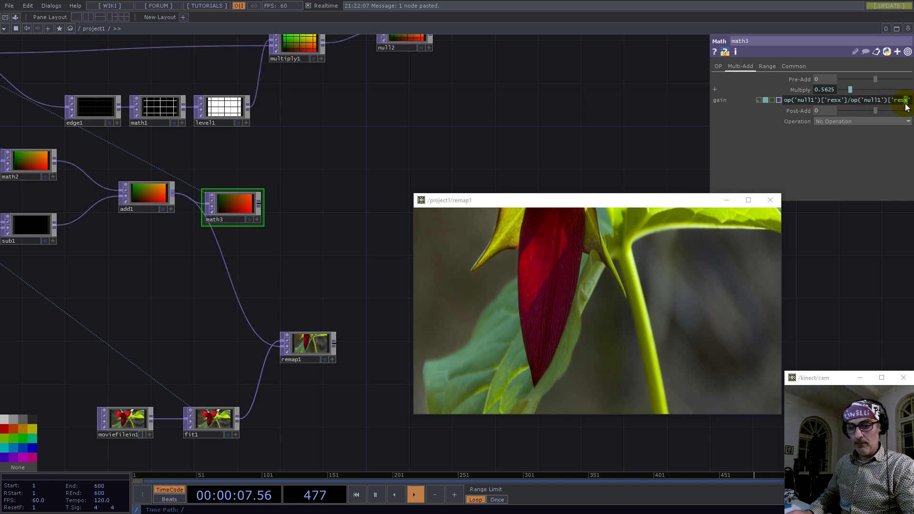
click(563, 118)
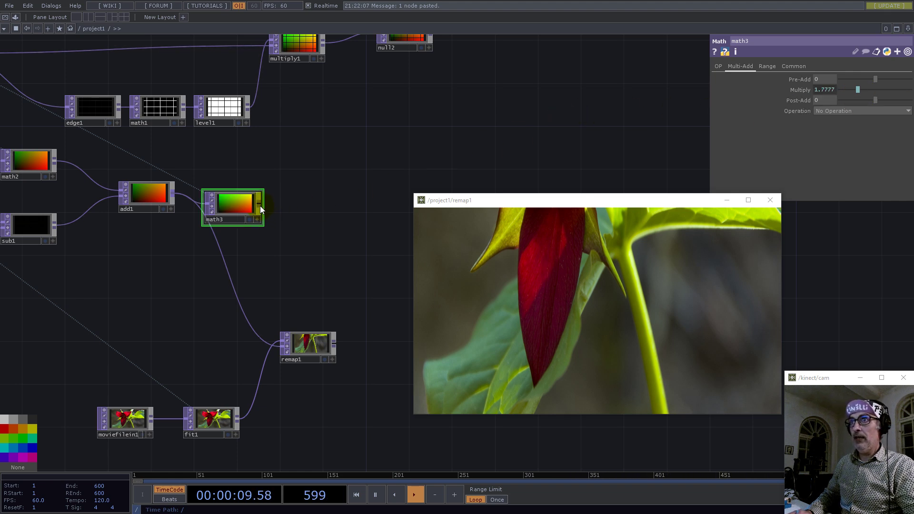
click(230, 279)
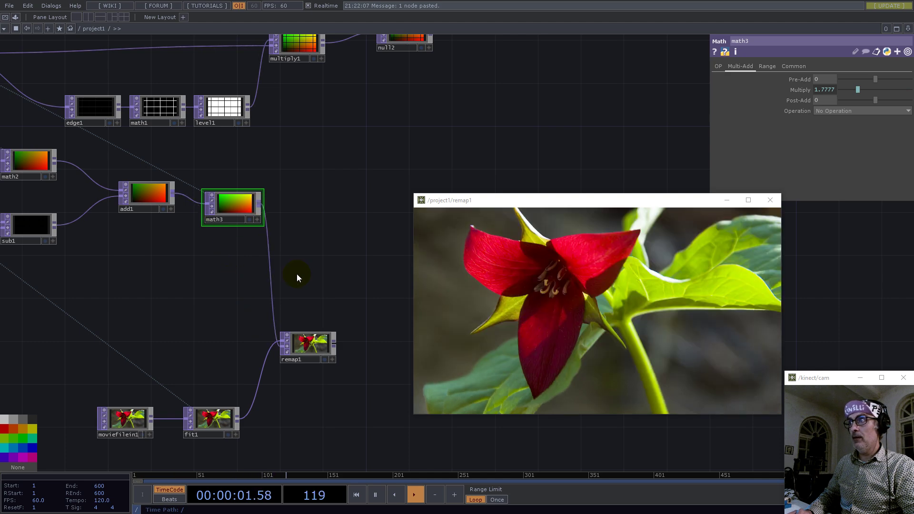
- Move the floating remap1 viewer aside and arrange remap1, moviefilein1 and fit1 more compactly near math3
drag(616, 200, 682, 157)
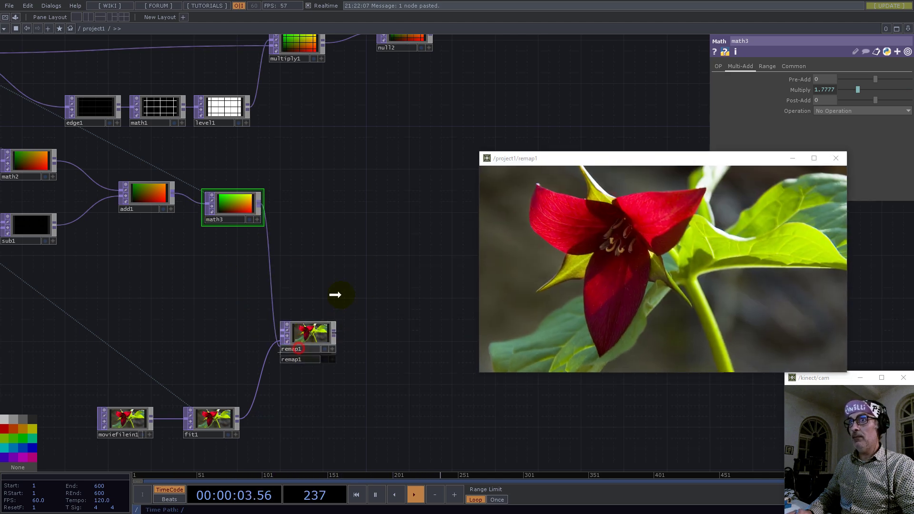
drag(305, 344, 347, 290)
right_drag(208, 434, 216, 424)
drag(216, 423, 248, 304)
drag(348, 193, 346, 278)
drag(350, 375, 339, 324)
drag(319, 221, 401, 211)
- Connect remap1 to multiply1 in place of render1 and move multiply1 and null2 beside remap1
scroll(301, 183, down, 5)
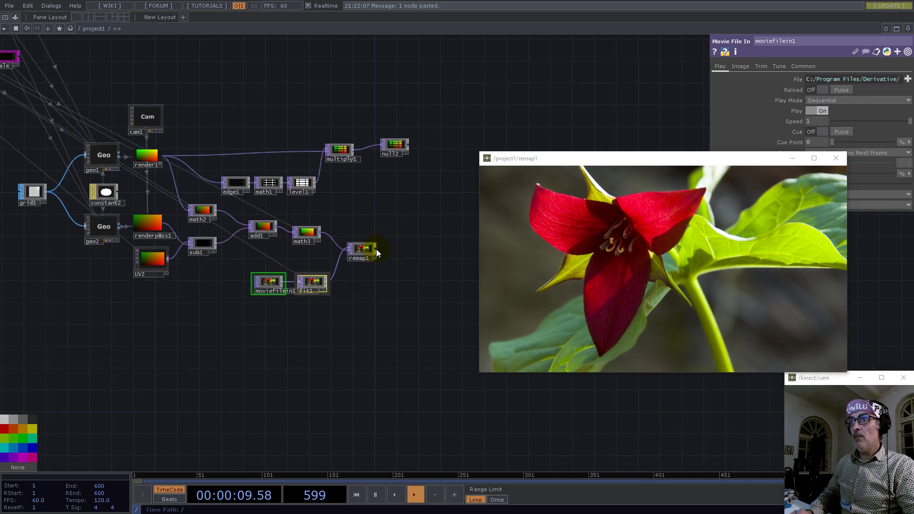
click(291, 151)
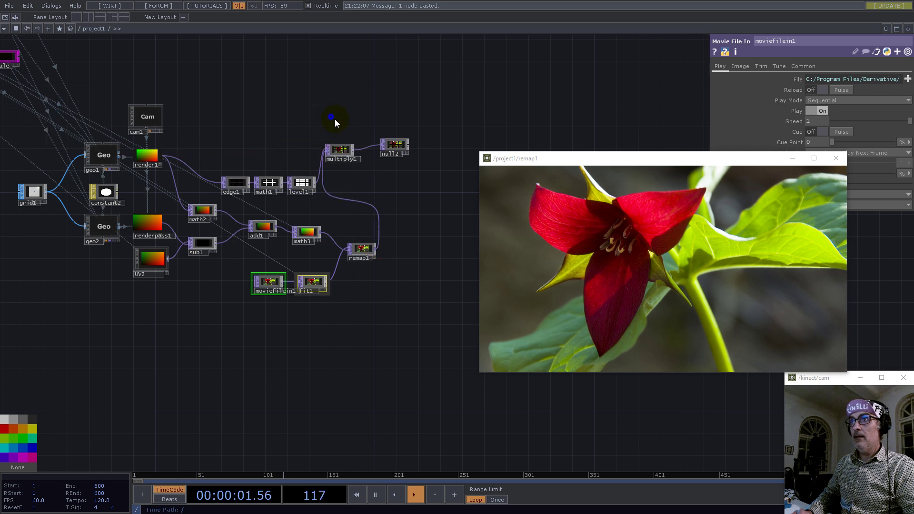
drag(332, 118, 374, 163)
right_drag(373, 163, 376, 168)
drag(337, 151, 424, 233)
drag(422, 158, 347, 167)
- Close the floating remap1 viewer and display null2 as the network background
click(836, 159)
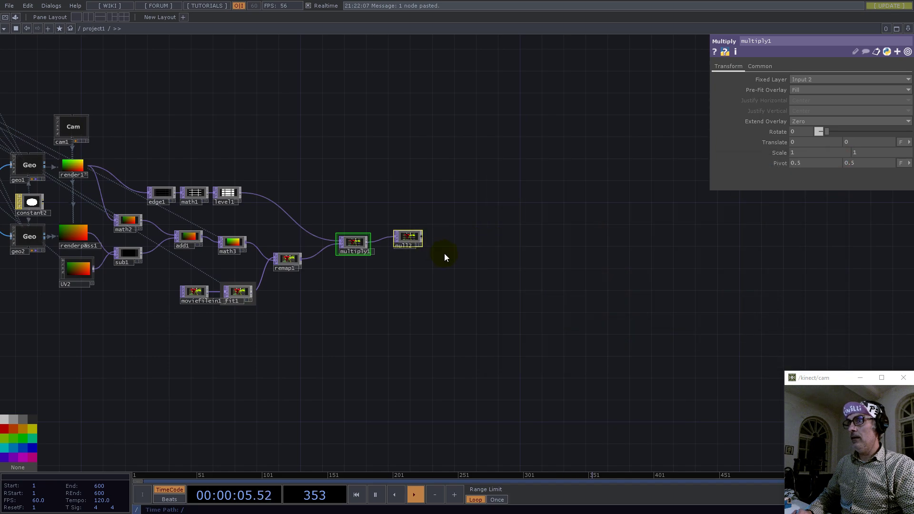
scroll(429, 239, up, 5)
click(383, 258)
scroll(638, 339, down, 5)
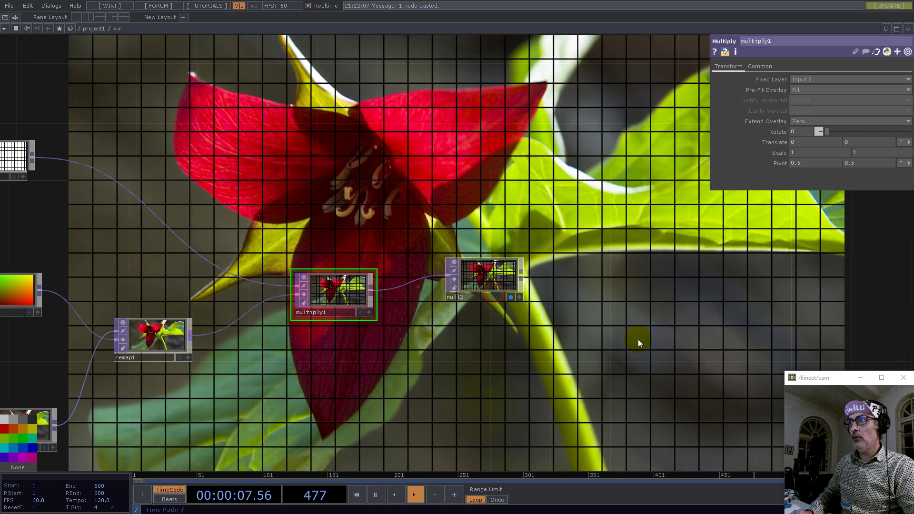
- Set the Amplitude of both noise2 and noise1 to 0.5
drag(645, 178, 893, 260)
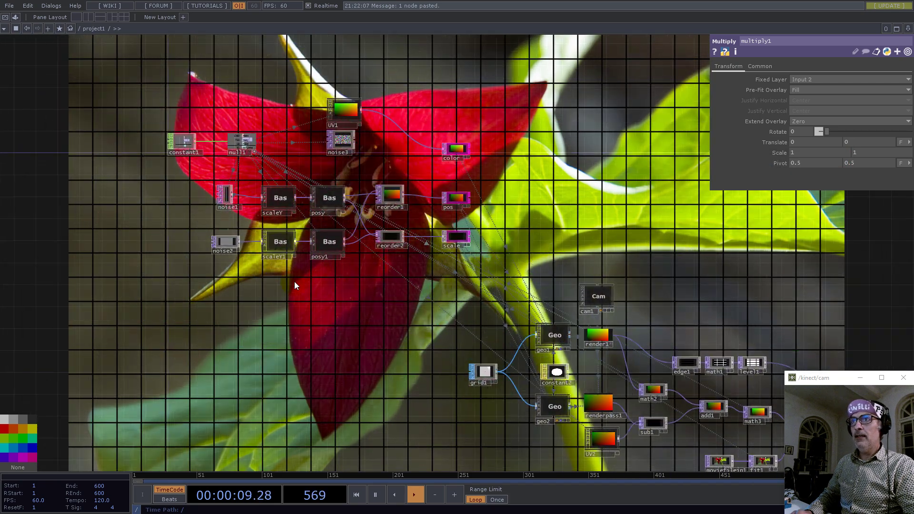
click(229, 241)
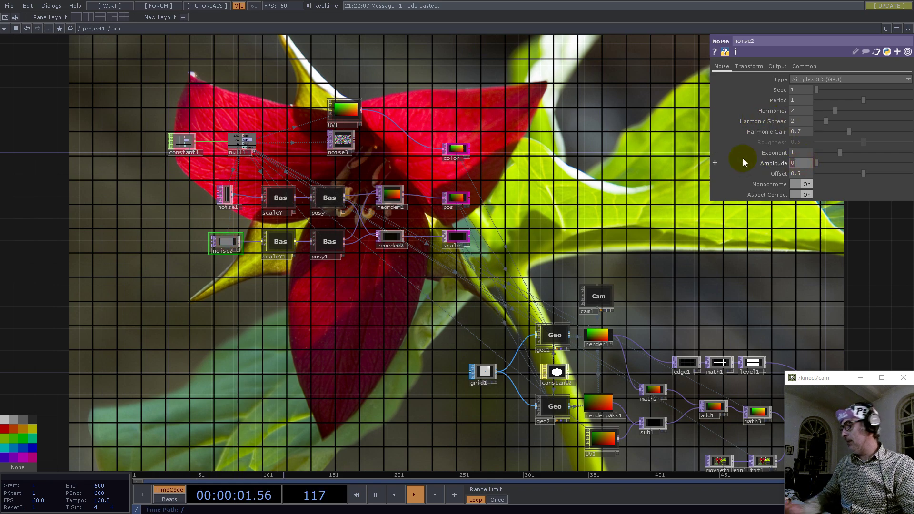
text(0.5)
key(Return)
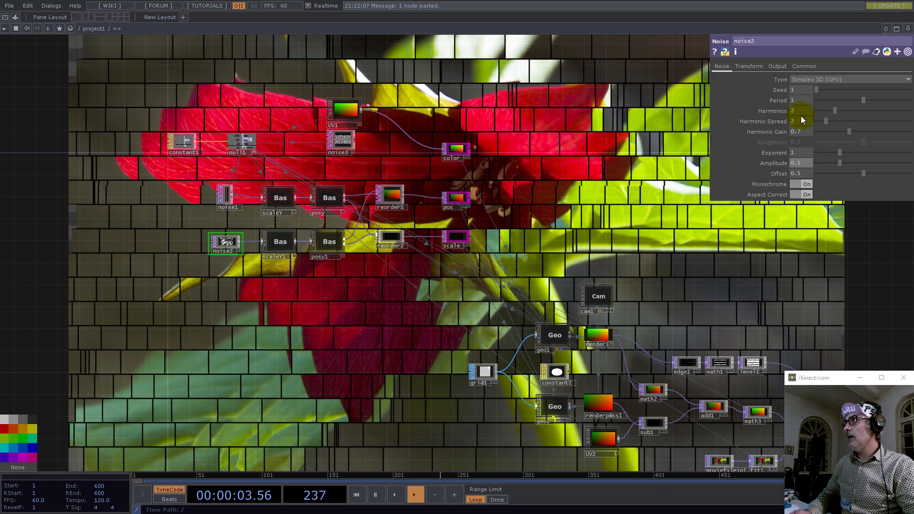
click(226, 197)
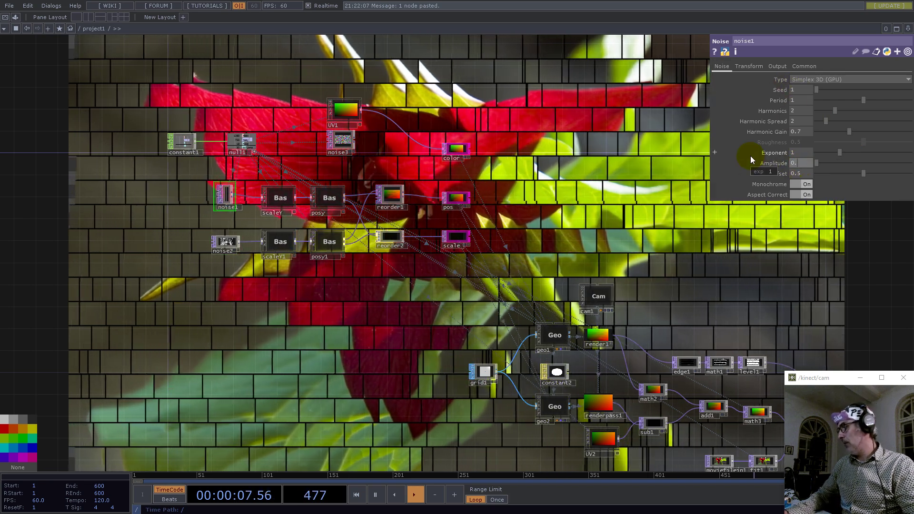
text(0.5)
key(Return)
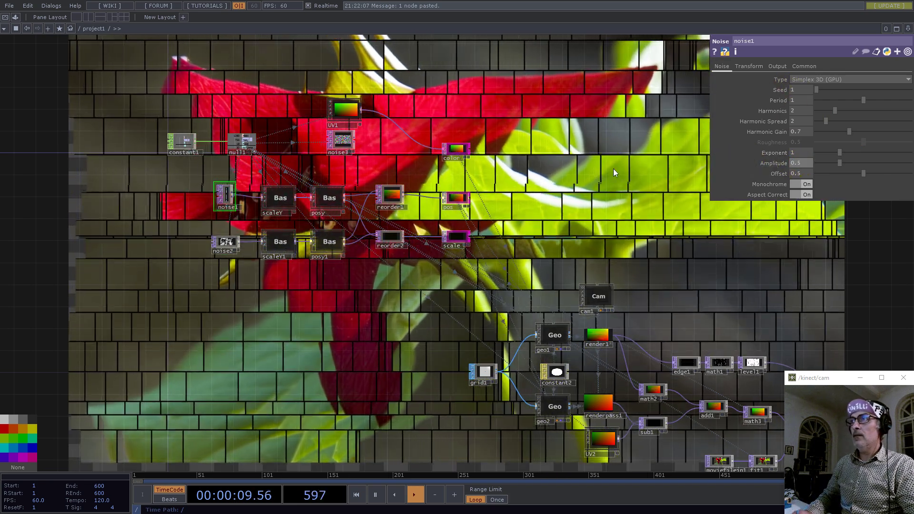
- Set remap1's Extend mode to Mirror
drag(498, 200, 260, 274)
drag(412, 298, 445, 143)
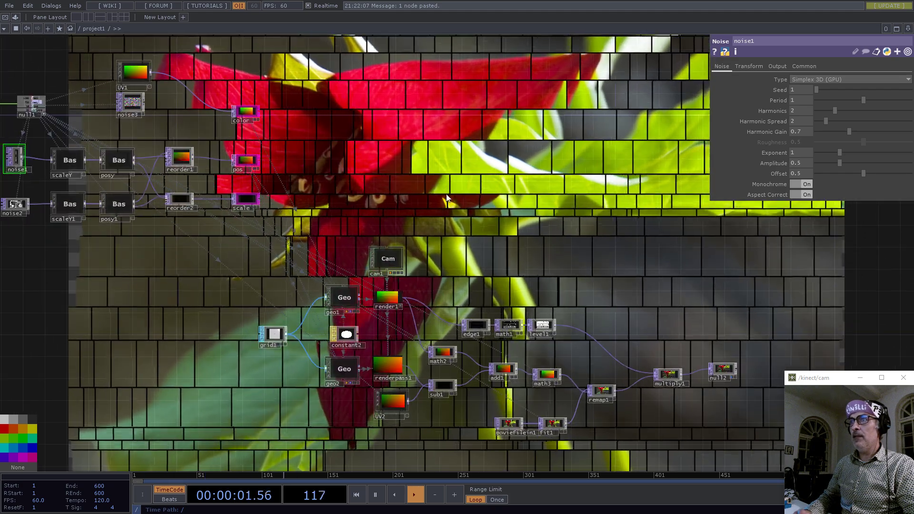
drag(506, 193, 464, 231)
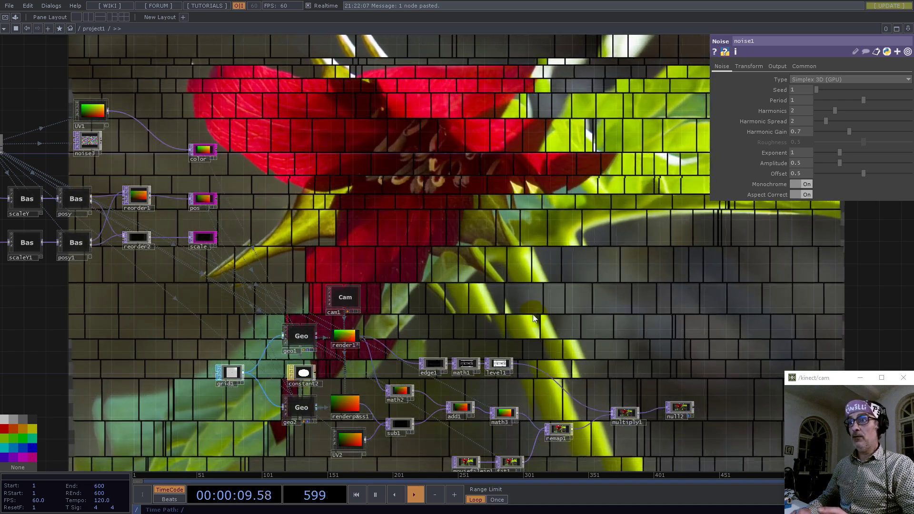
drag(592, 315, 559, 219)
scroll(598, 328, up, 8)
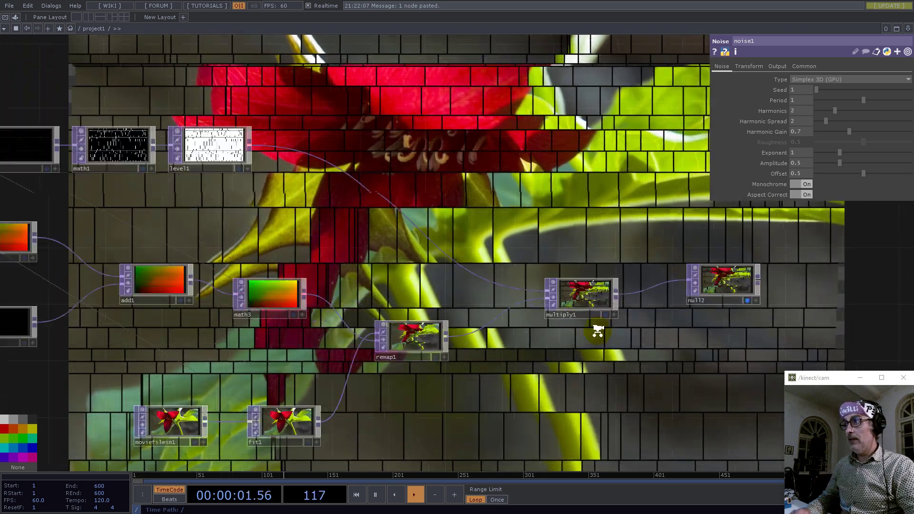
click(359, 337)
drag(333, 270, 449, 199)
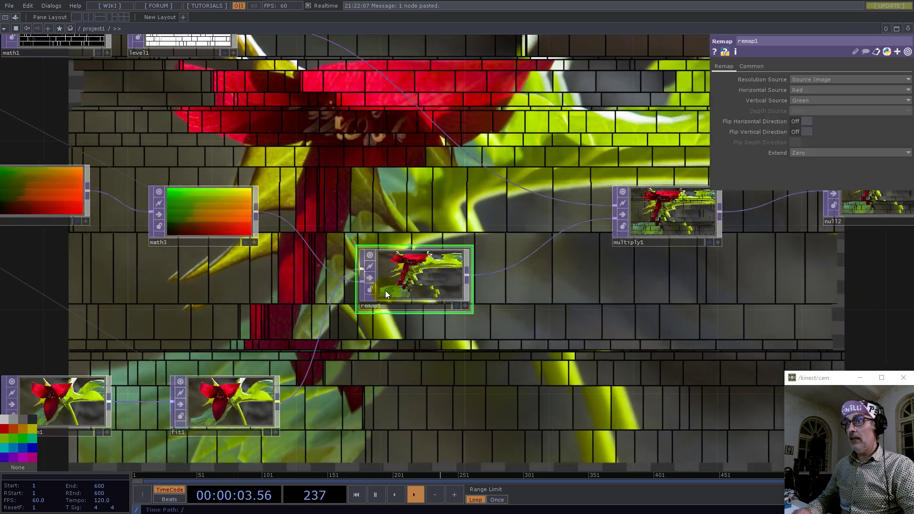
click(798, 154)
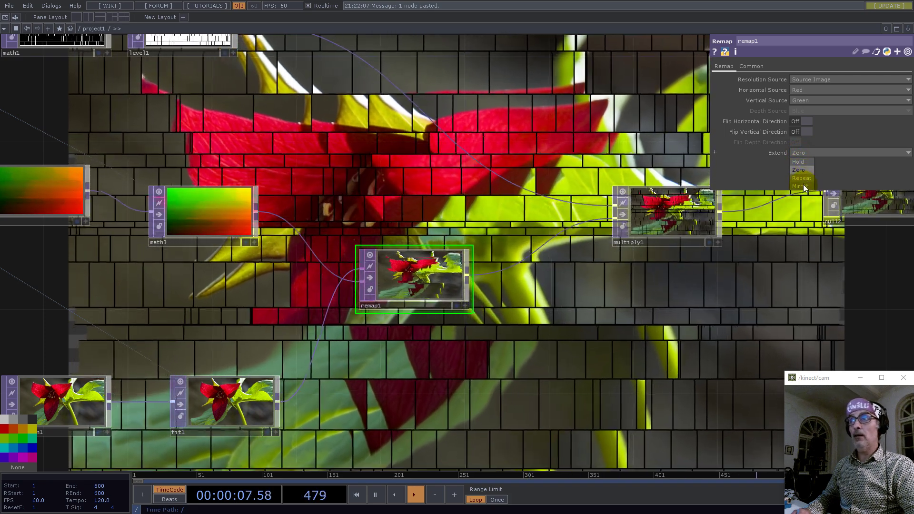
click(804, 186)
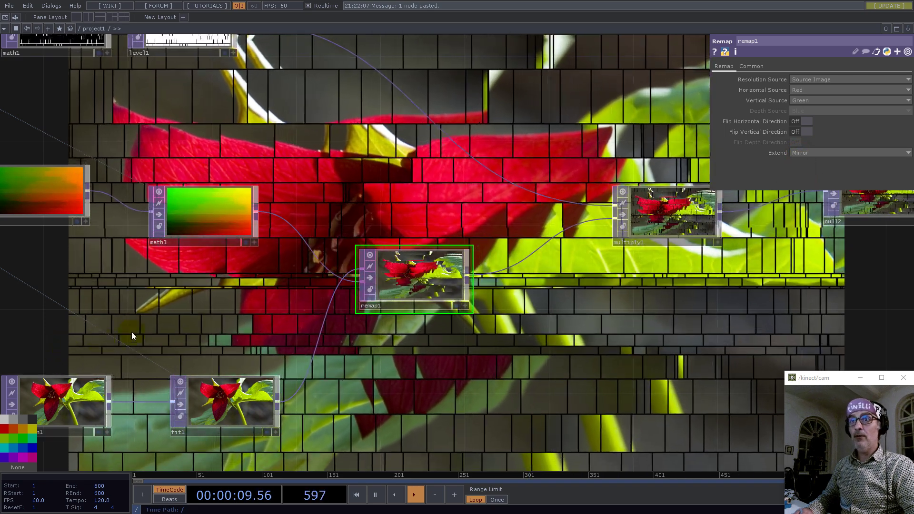
scroll(399, 274, down, 5)
drag(513, 201, 627, 214)
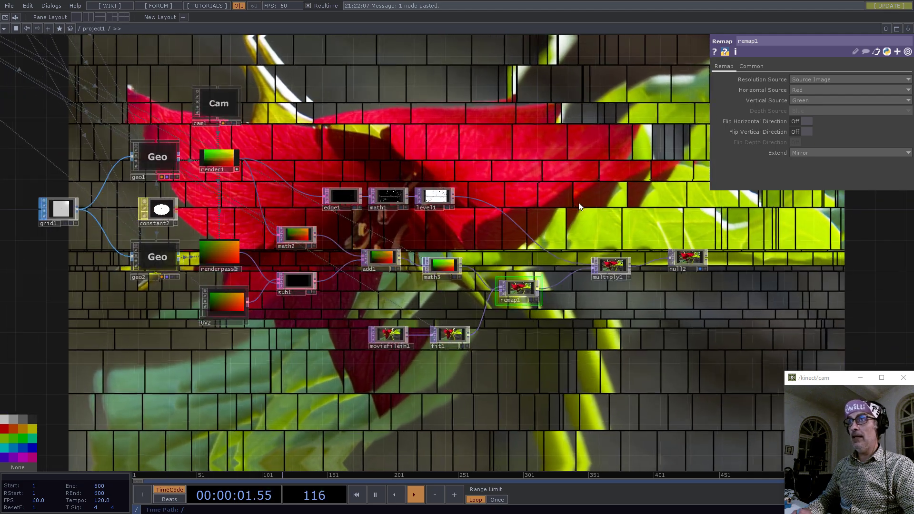